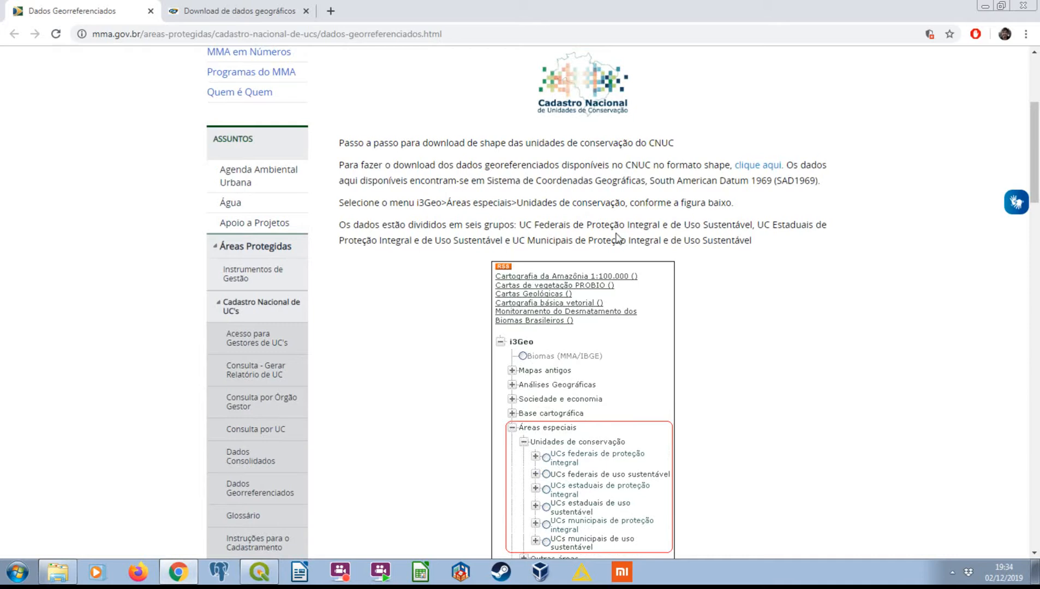
- Review the CNUC shapefile download instructions on the Dados Georreferenciados page and expand Áreas Especiais in the i3Geo download tree
scroll(619, 240, up, 5)
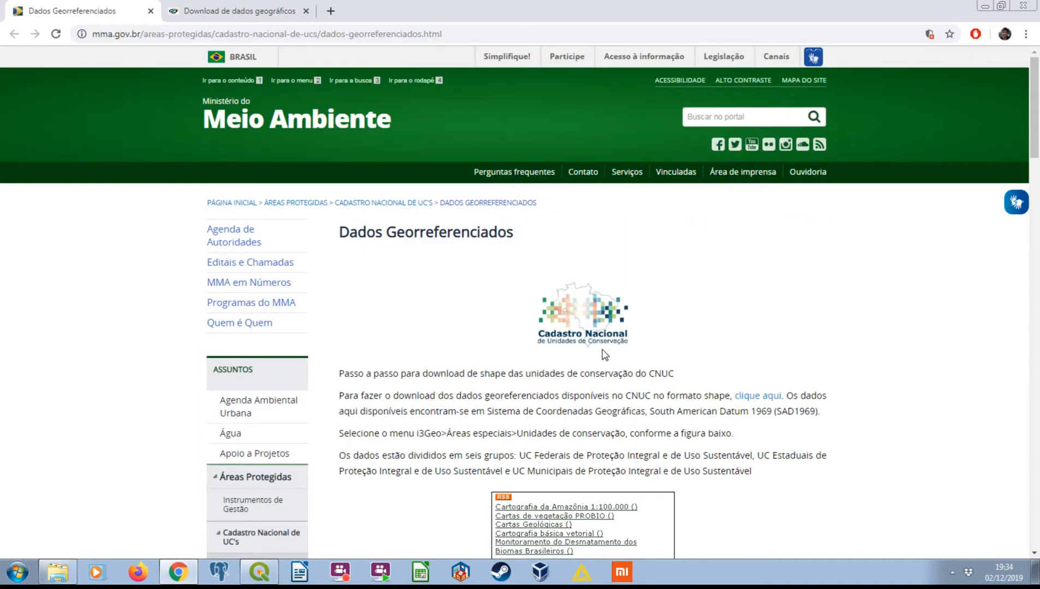
scroll(613, 347, down, 2)
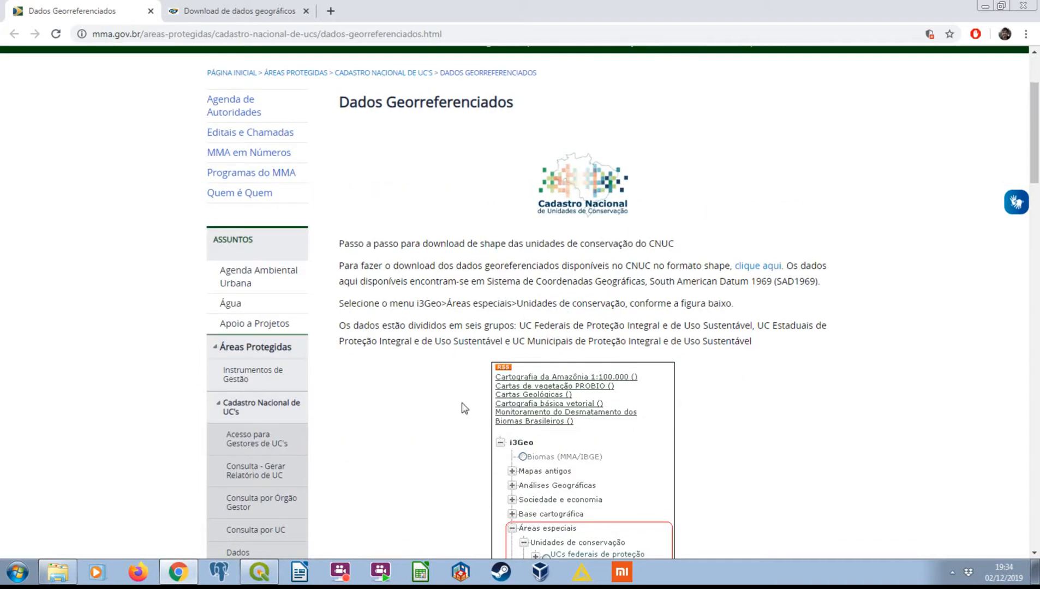
scroll(590, 327, down, 5)
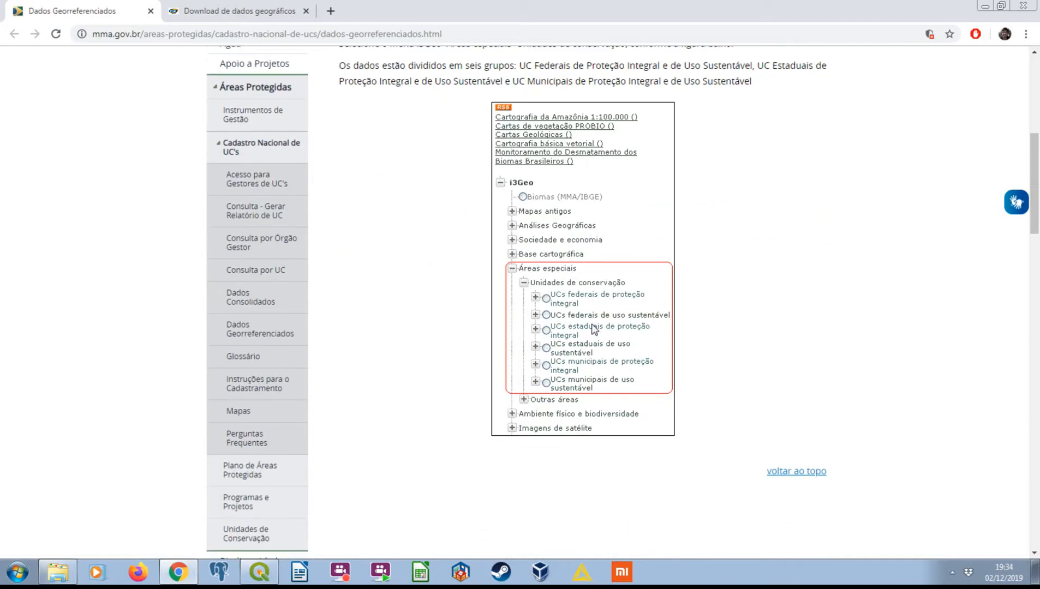
scroll(597, 327, up, 4)
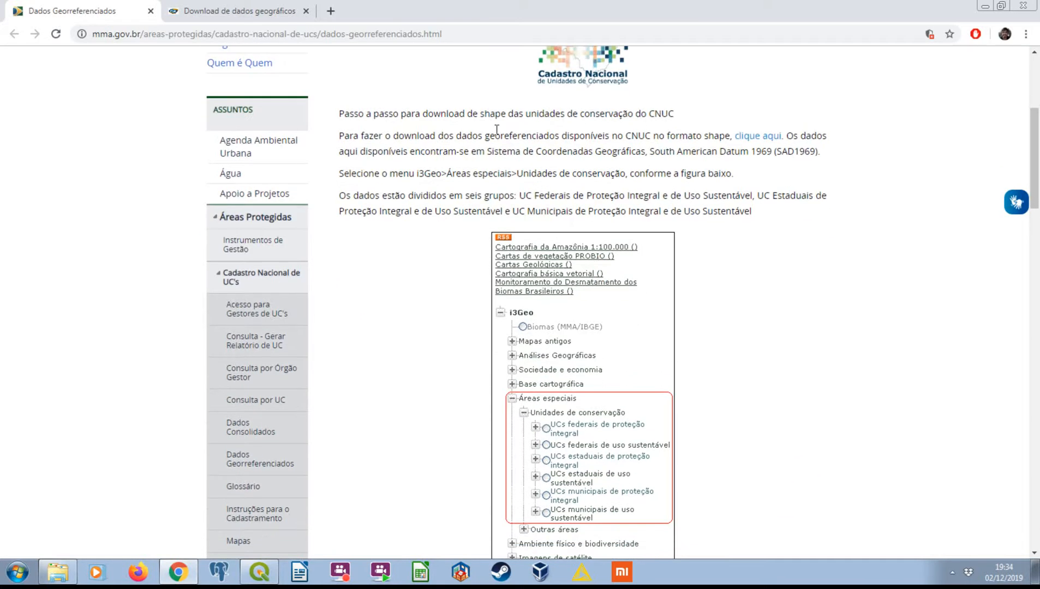
click(270, 7)
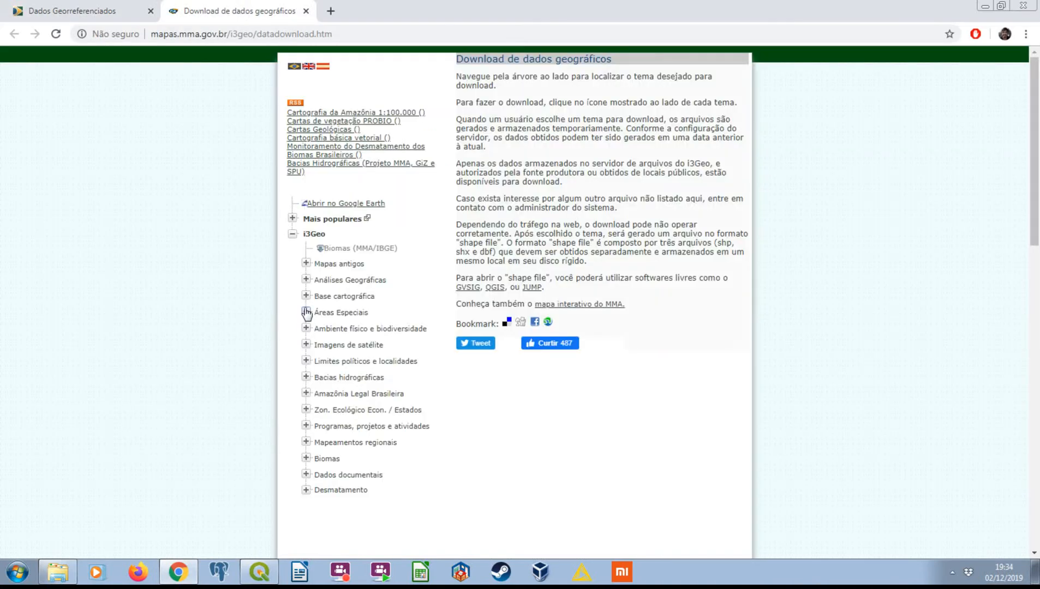
click(304, 311)
click(321, 326)
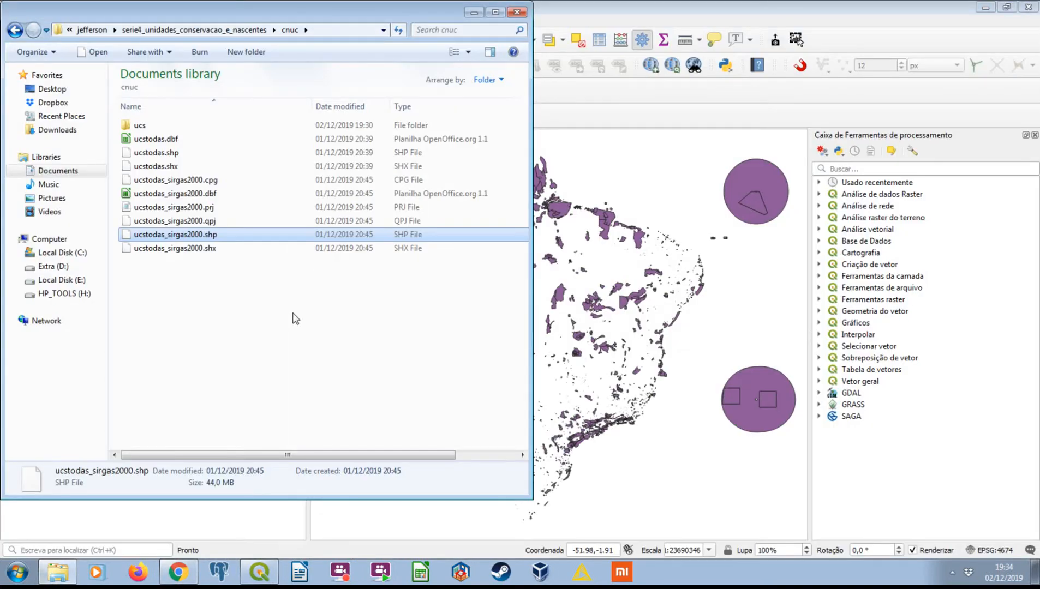
- Select ucstodas.dbf, ucstodas.shp and ucstodas.shx in the cnuc folder, and switch to QGIS
click(182, 139)
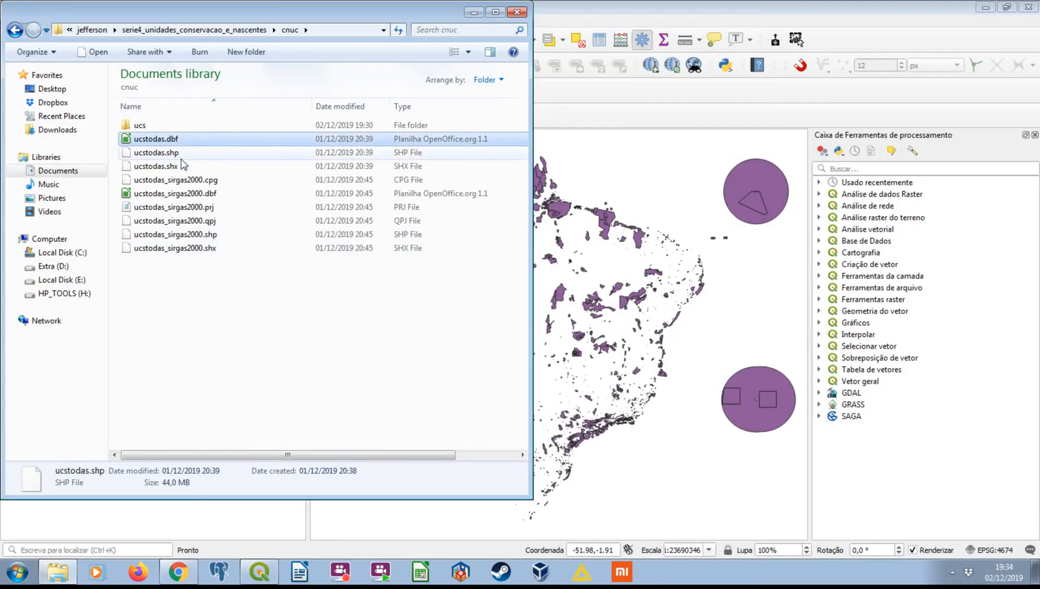
shift+click(184, 167)
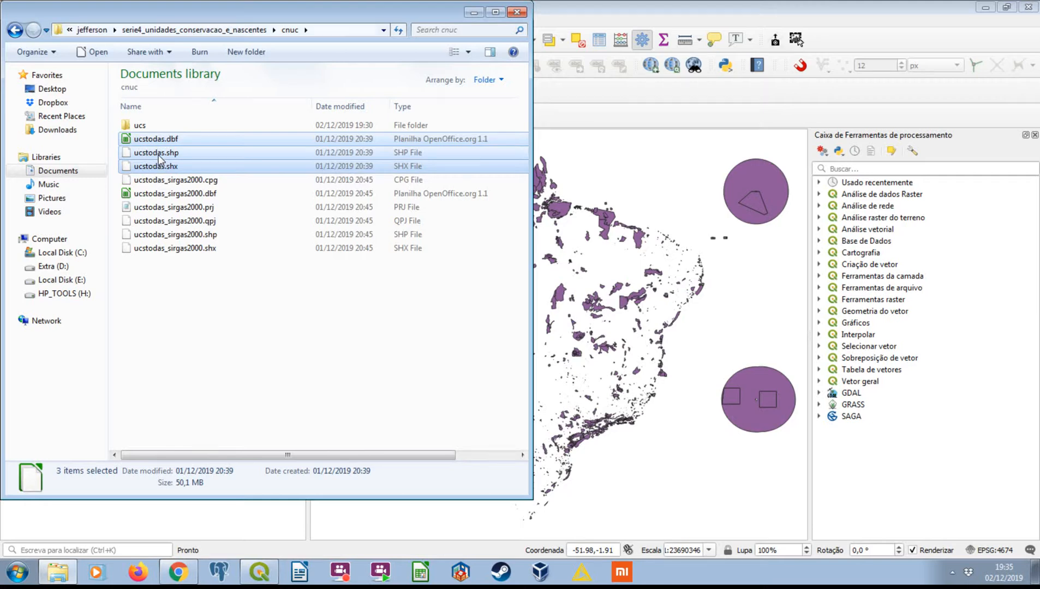
click(597, 124)
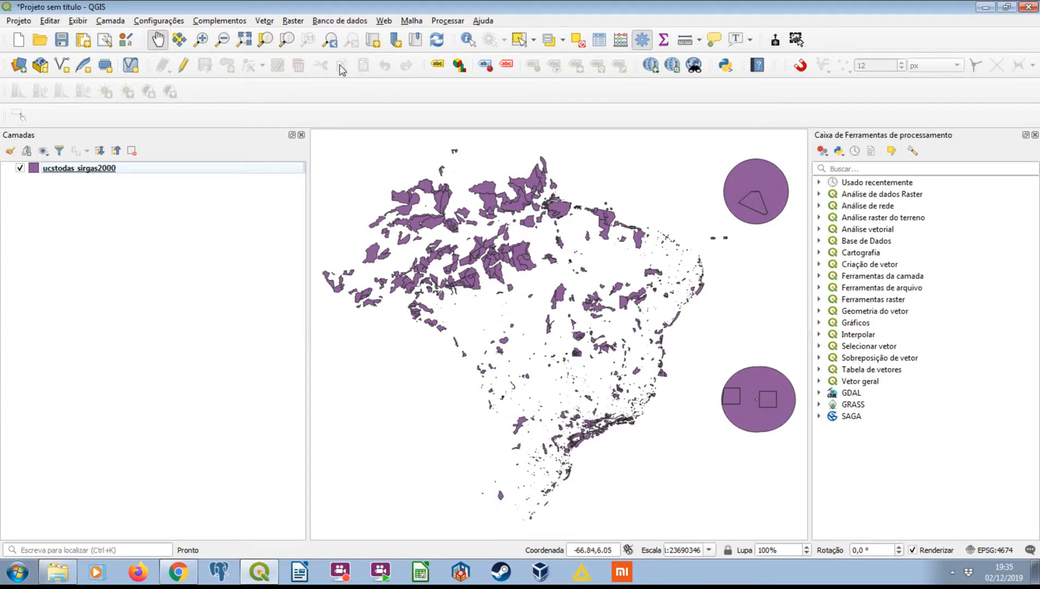
- Open the database manager and expand the public schema of the PostGIS connection postgres
click(339, 21)
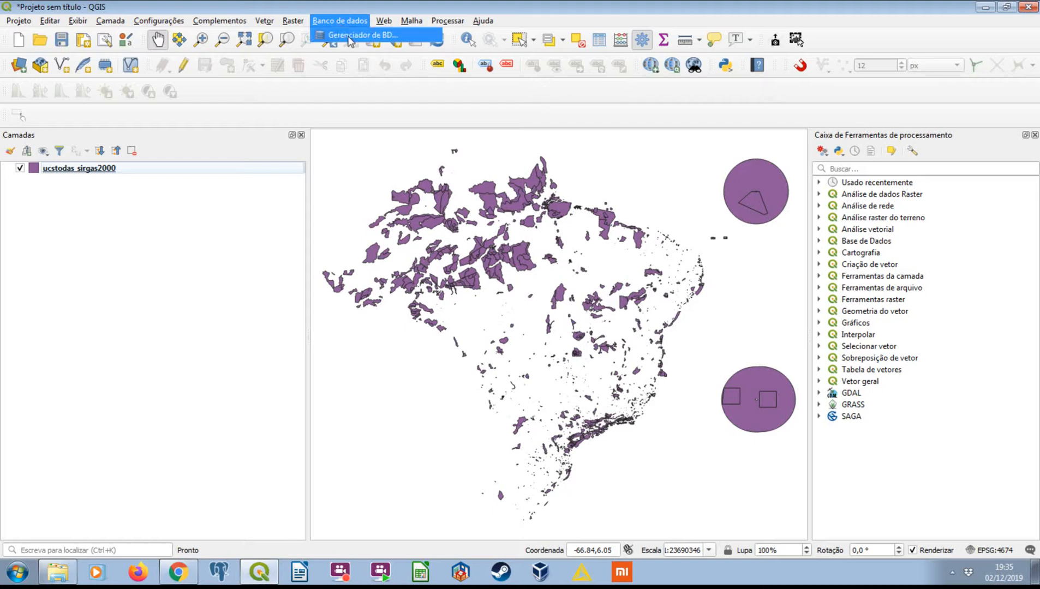
click(338, 31)
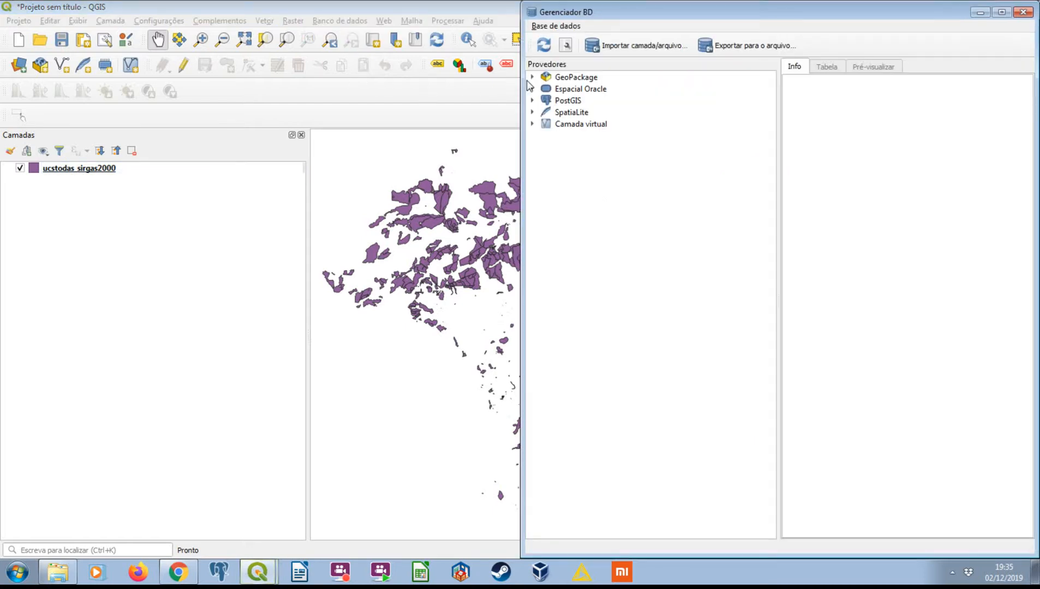
double_click(553, 102)
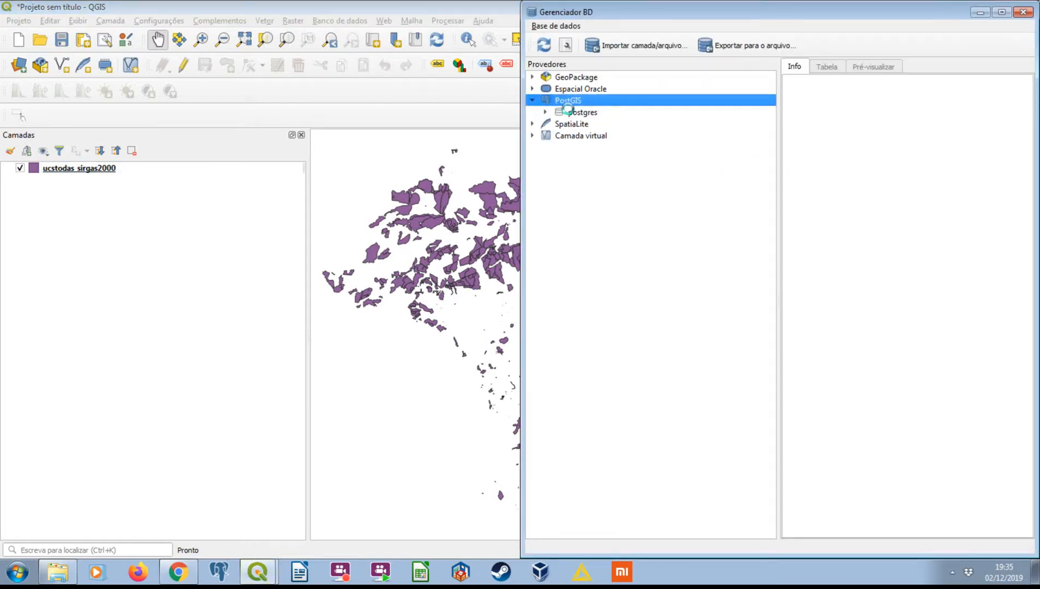
click(568, 111)
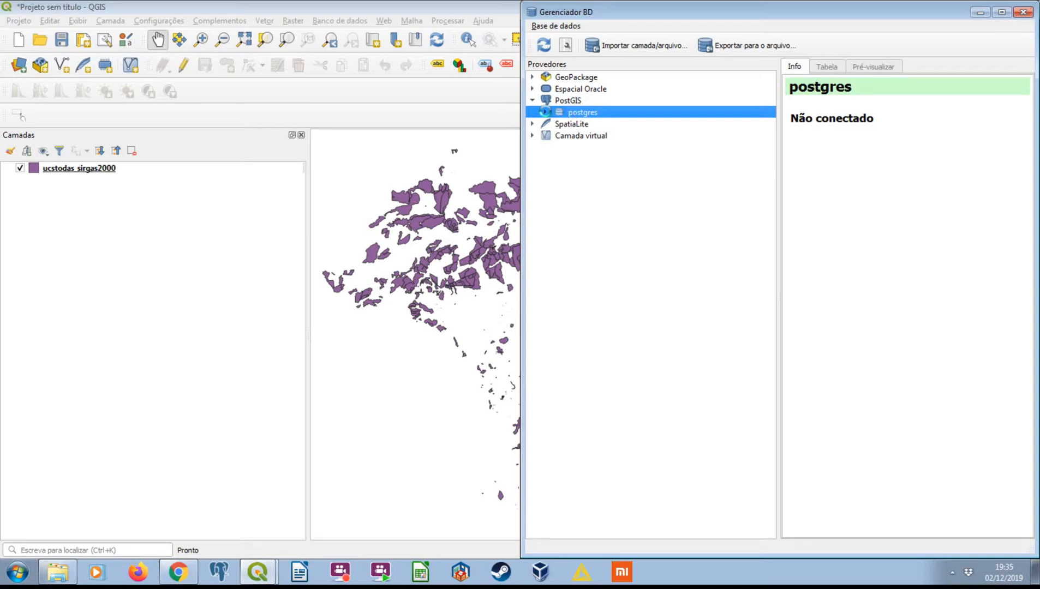
click(545, 111)
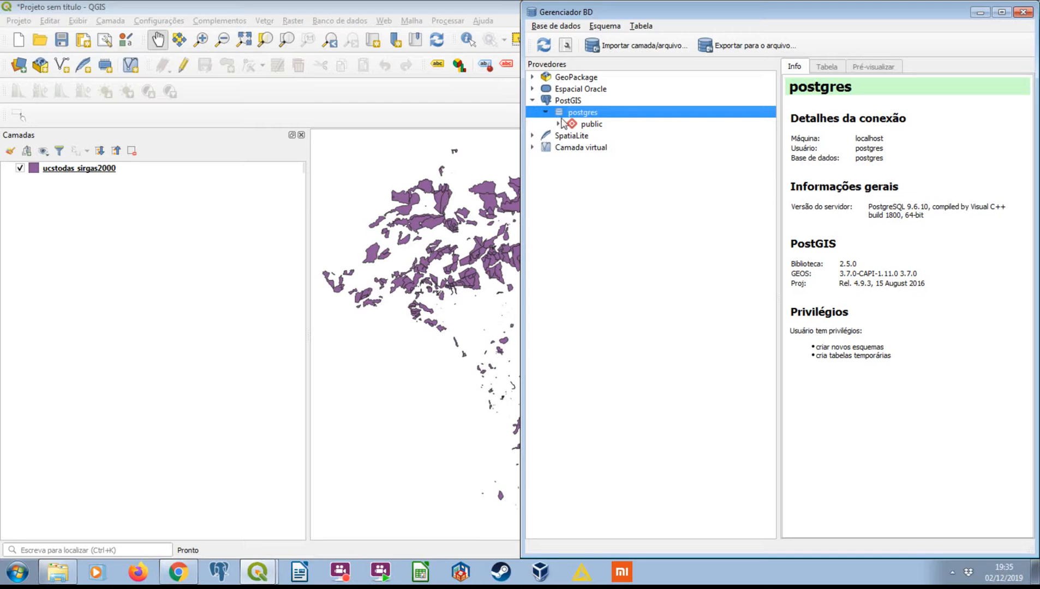
click(559, 123)
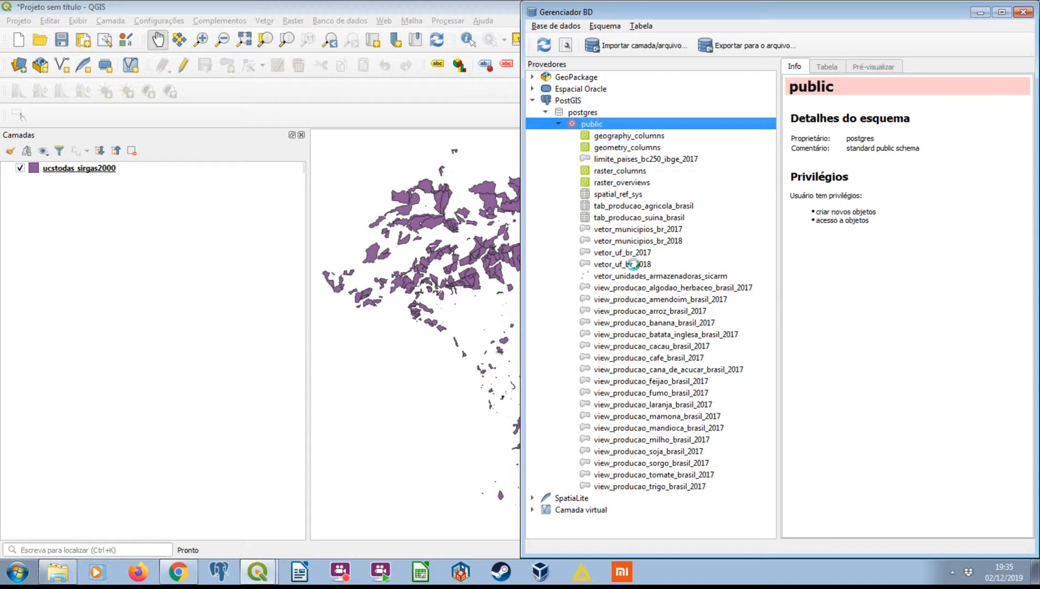
- Add the table vetor_uf_br_2018 from the public schema to the map and minimise the database manager
click(633, 265)
click(611, 266)
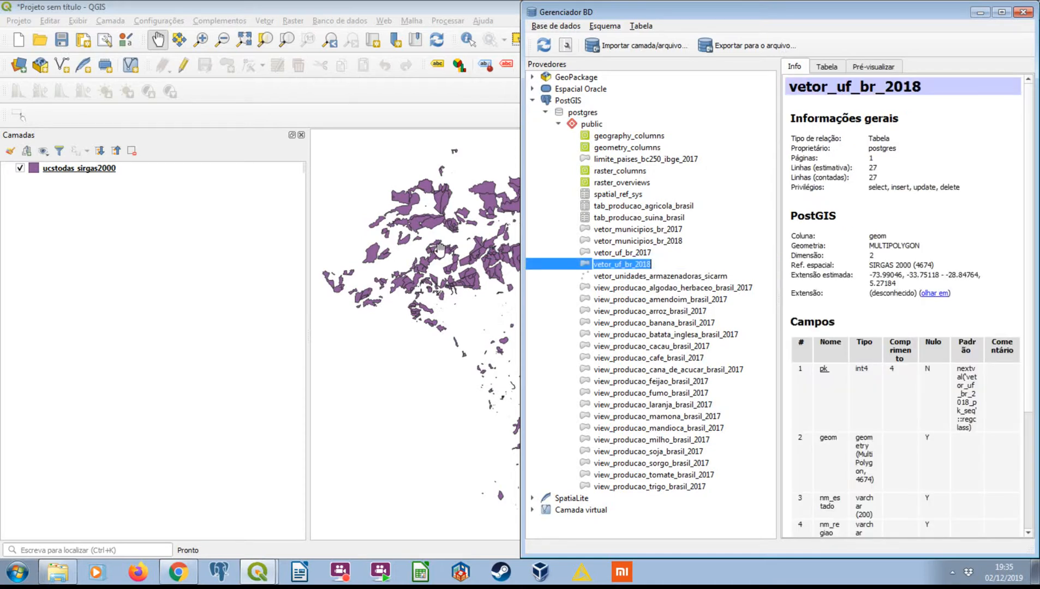
click(620, 280)
click(642, 264)
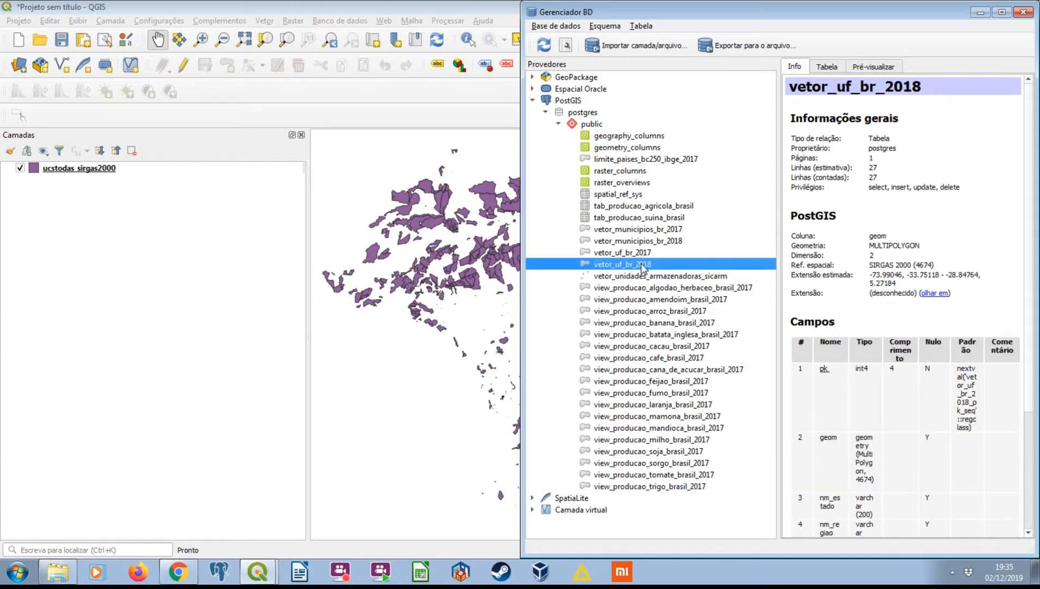
double_click(642, 265)
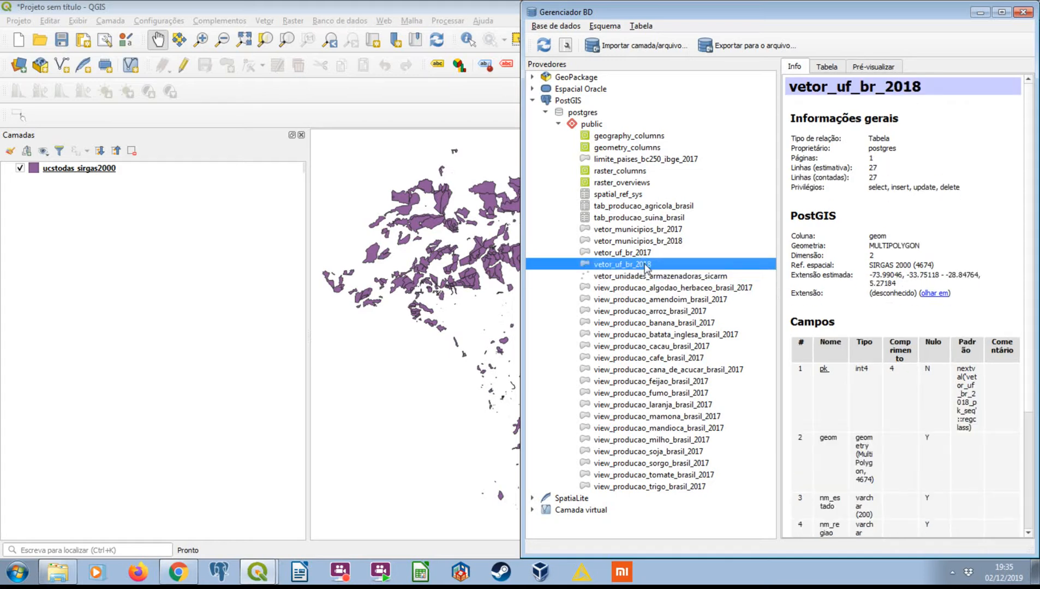
click(980, 12)
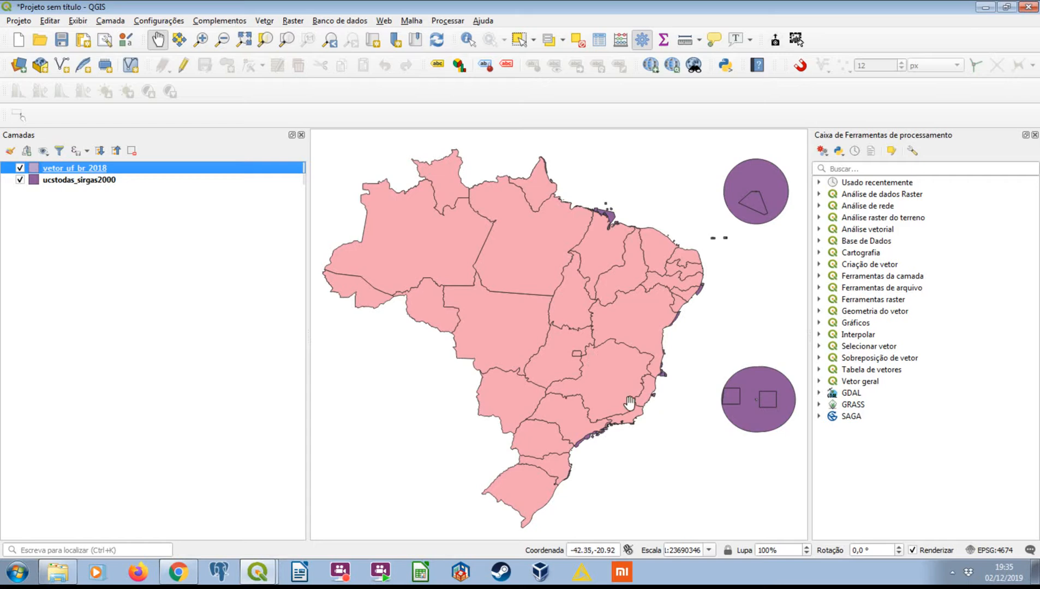
- Open the query builder for the vetor_uf_br_2018 layer and start the filter expression "nm_estado" in ()
double_click(93, 169)
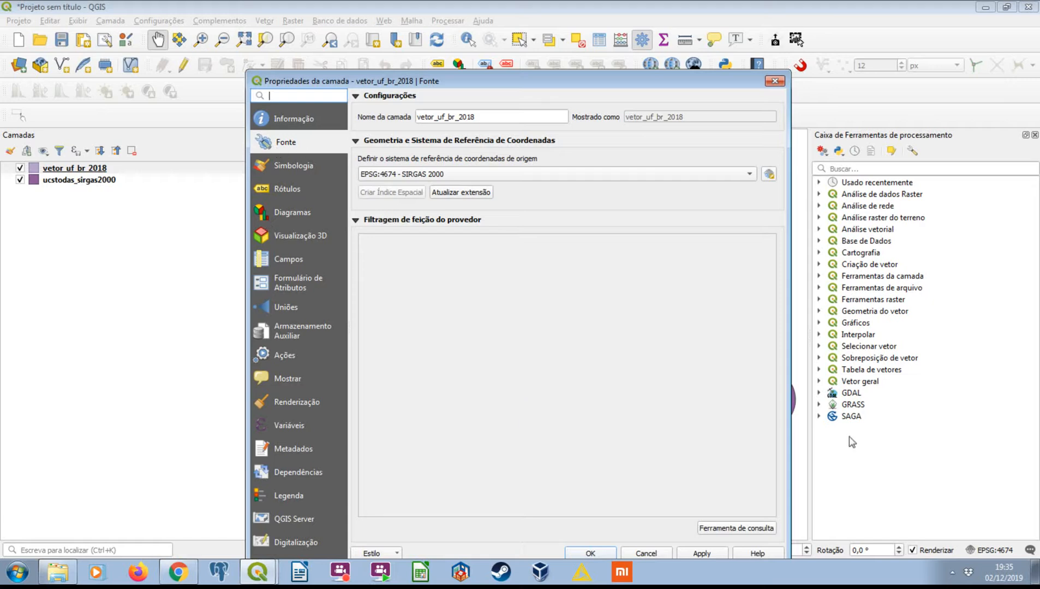
click(739, 527)
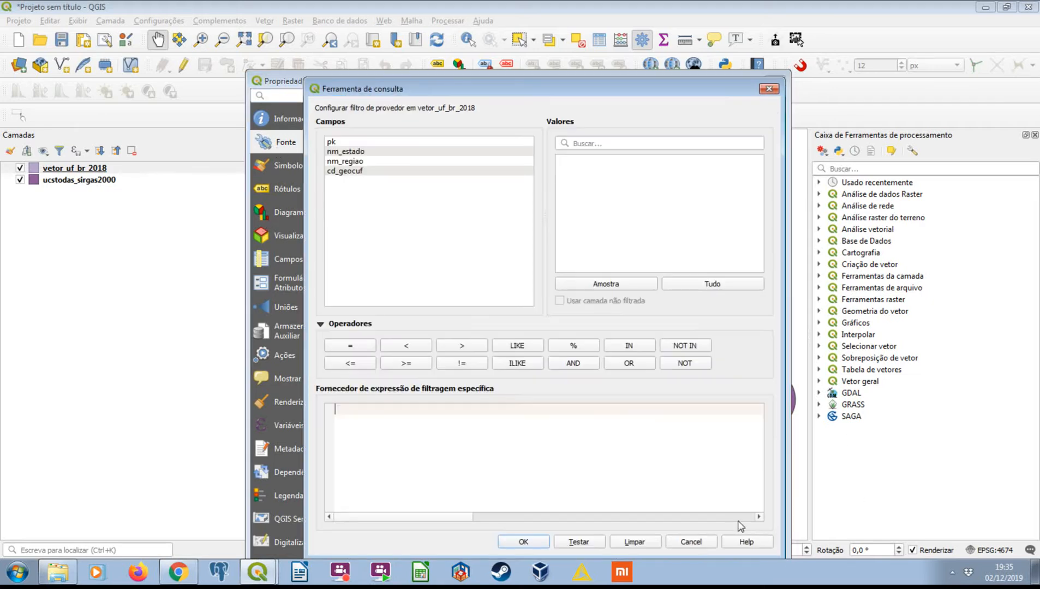
double_click(363, 153)
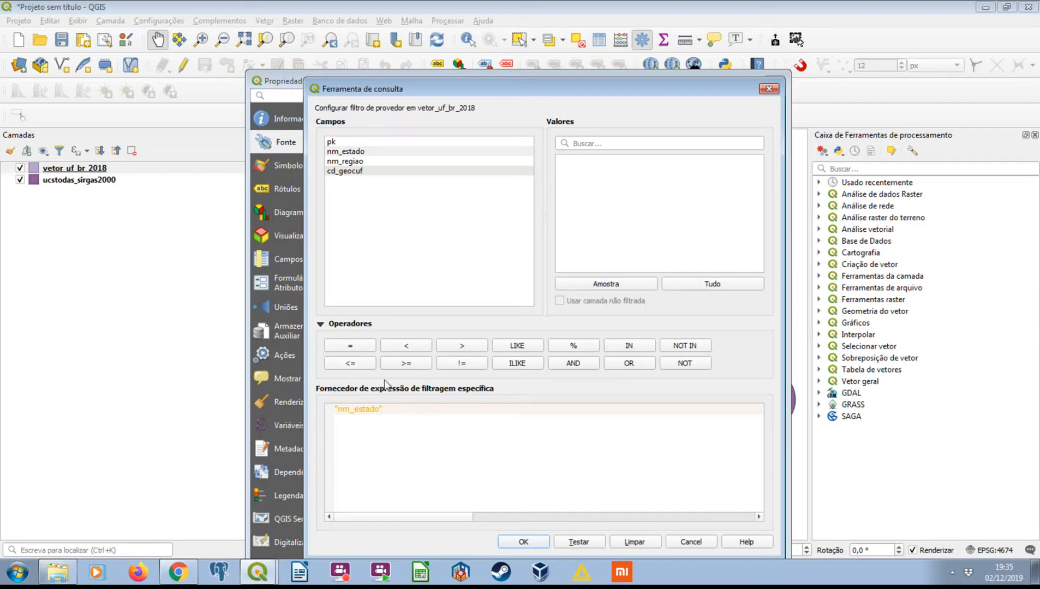
text(in ())
key(BackSpace)
- List all nm_estado values, add 'PARANÁ','SANTA CATARINA','RIO GRANDE DO SUL' inside the parentheses of the filter, and test the expression
click(363, 152)
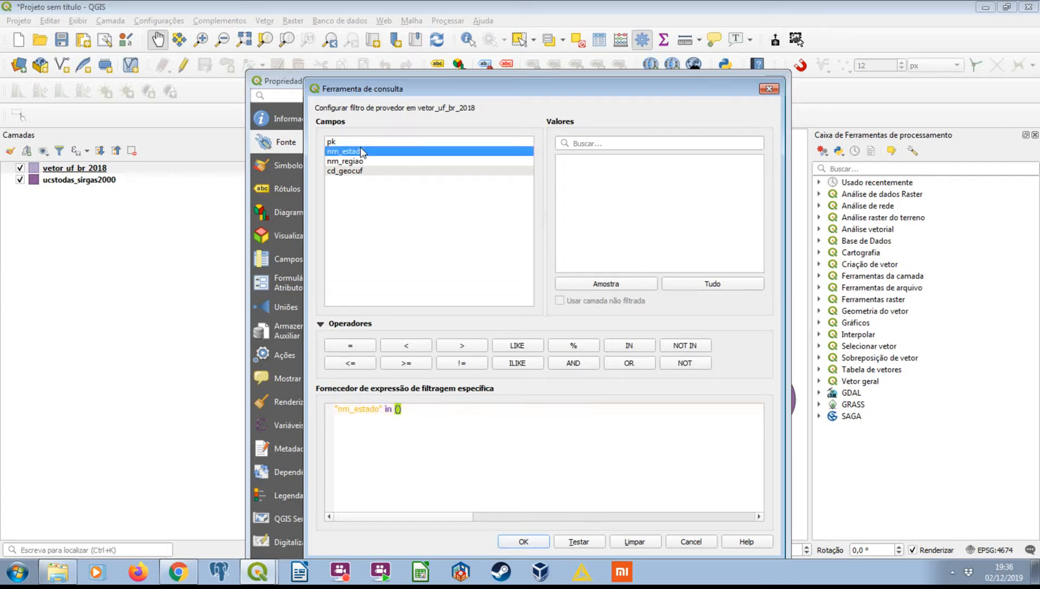
click(710, 285)
scroll(656, 221, down, 4)
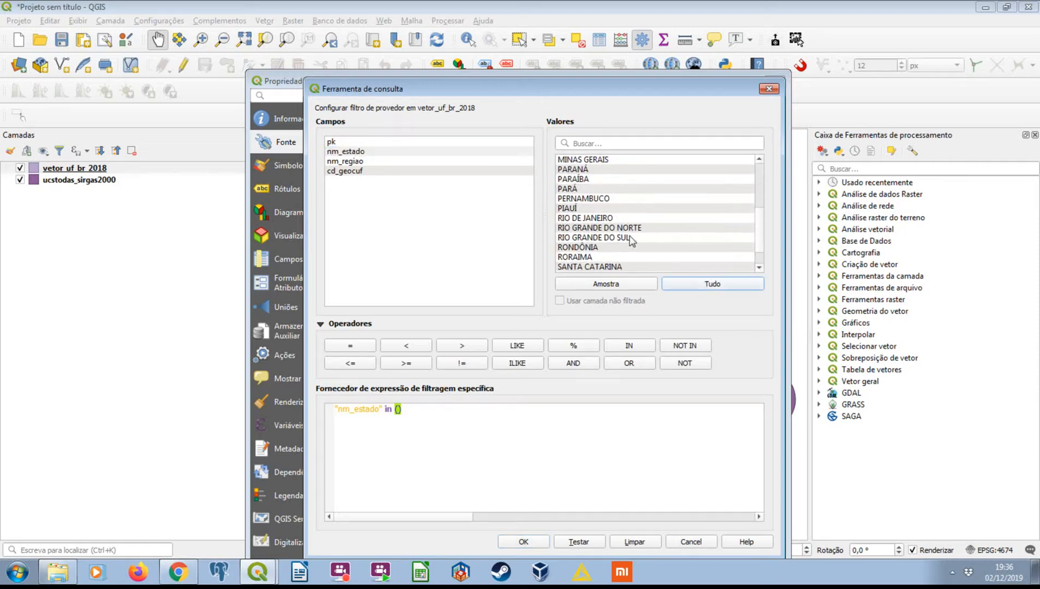
double_click(573, 169)
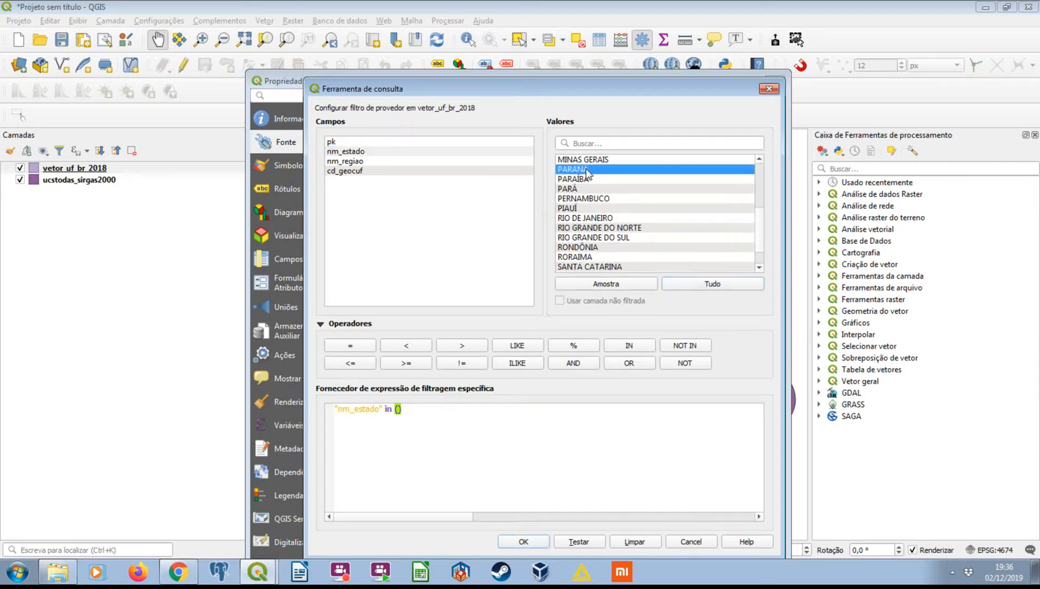
scroll(595, 179, down, 1)
double_click(617, 237)
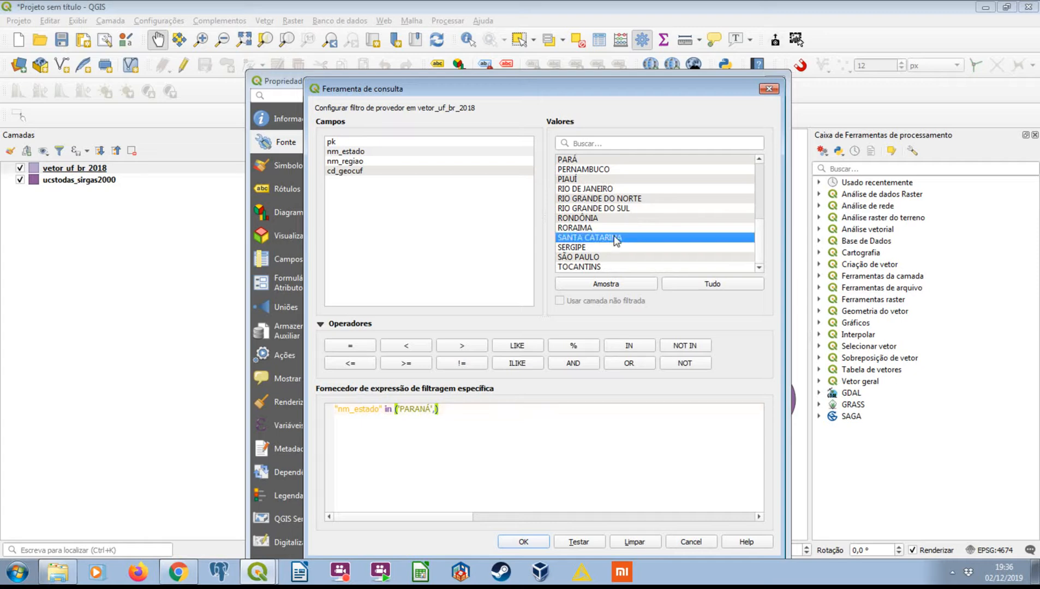
click(627, 210)
double_click(628, 210)
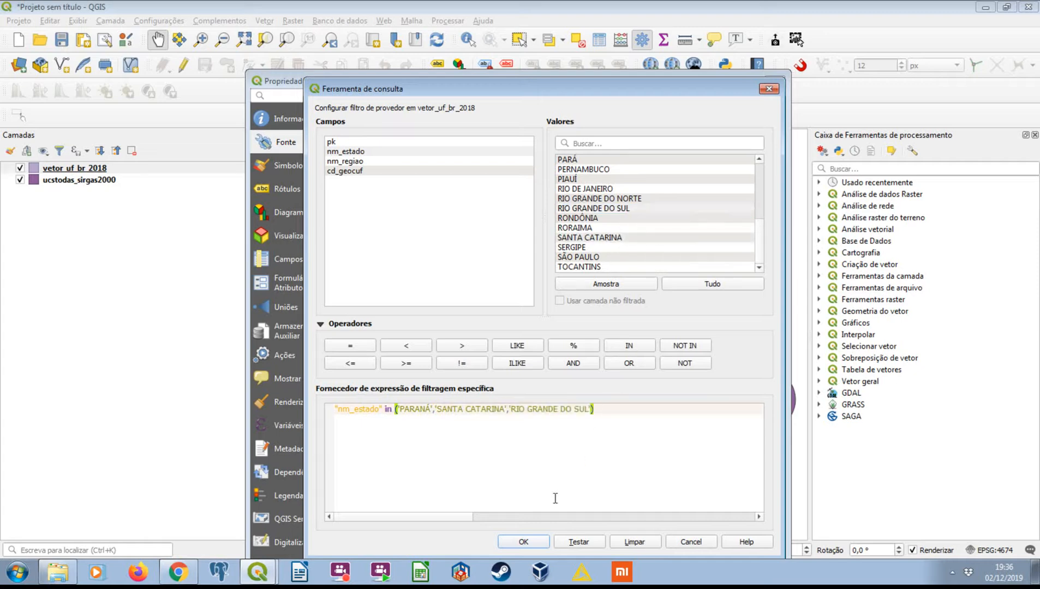
click(579, 542)
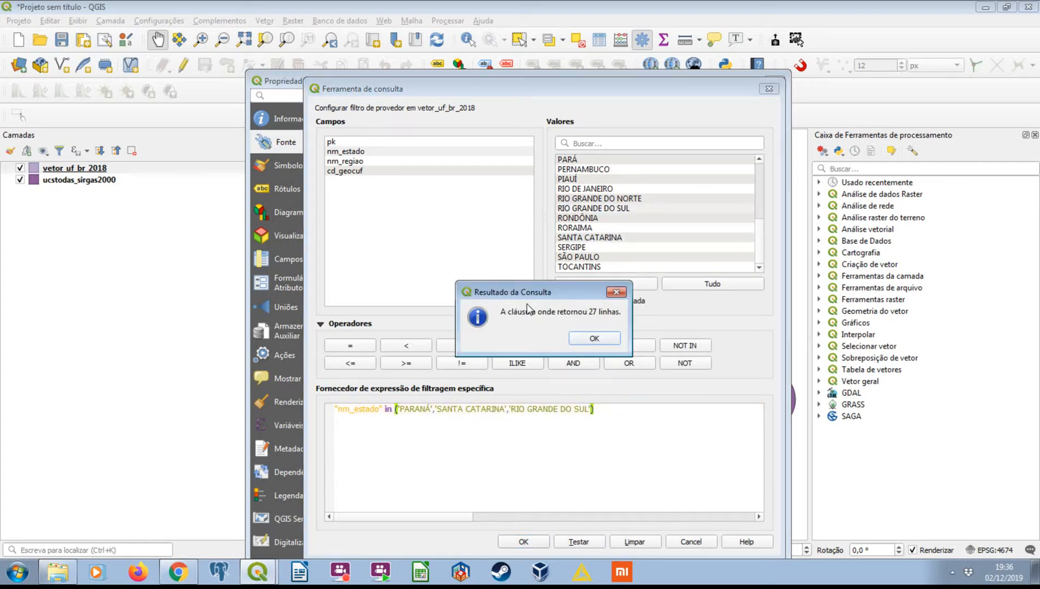
click(616, 292)
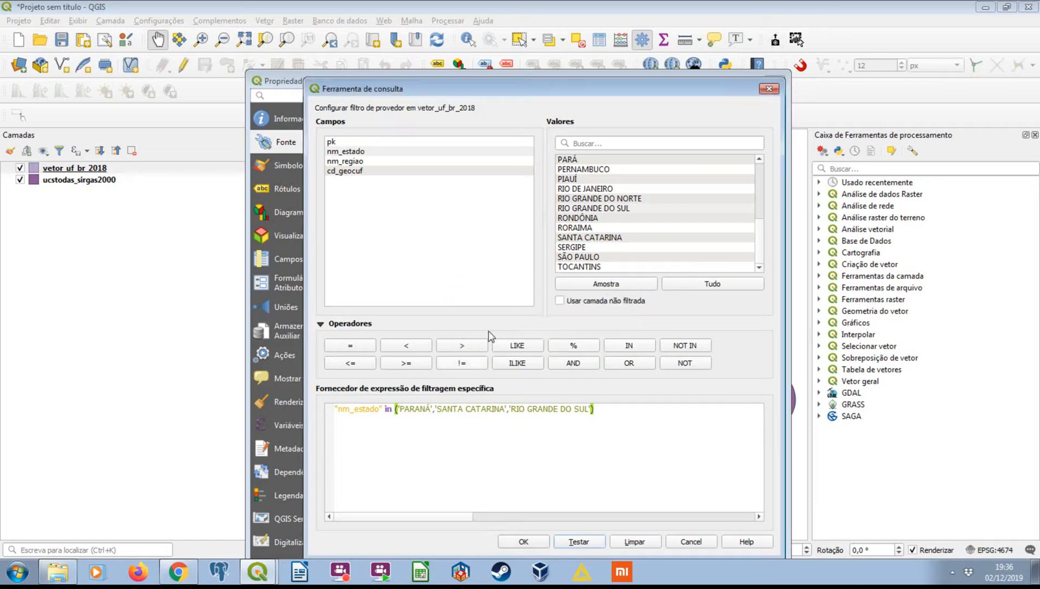
- Test the state filter expression with like in place of in, and restore the in operator
double_click(389, 410)
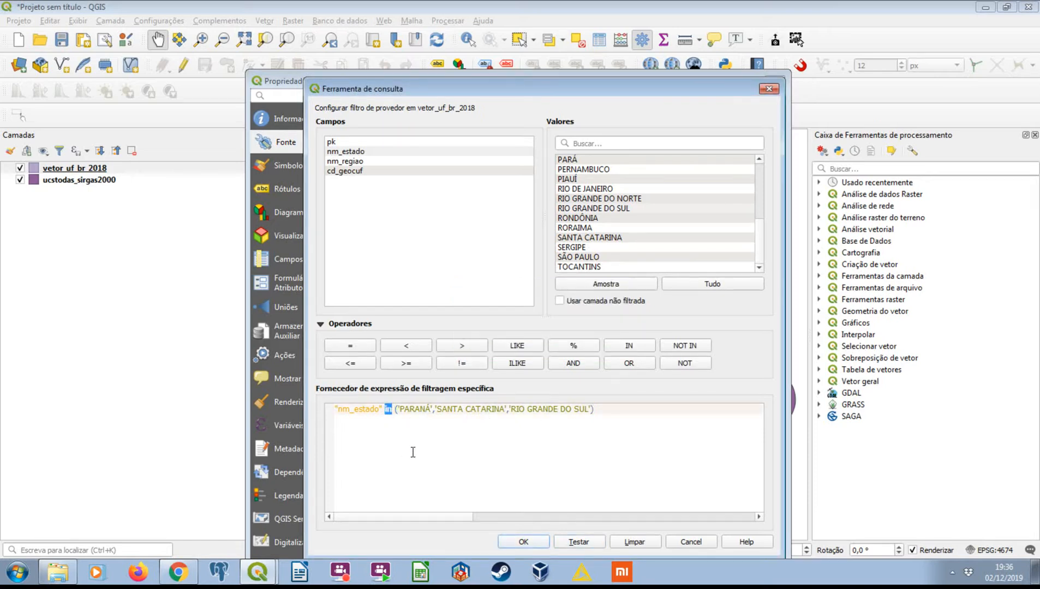
key(Delete)
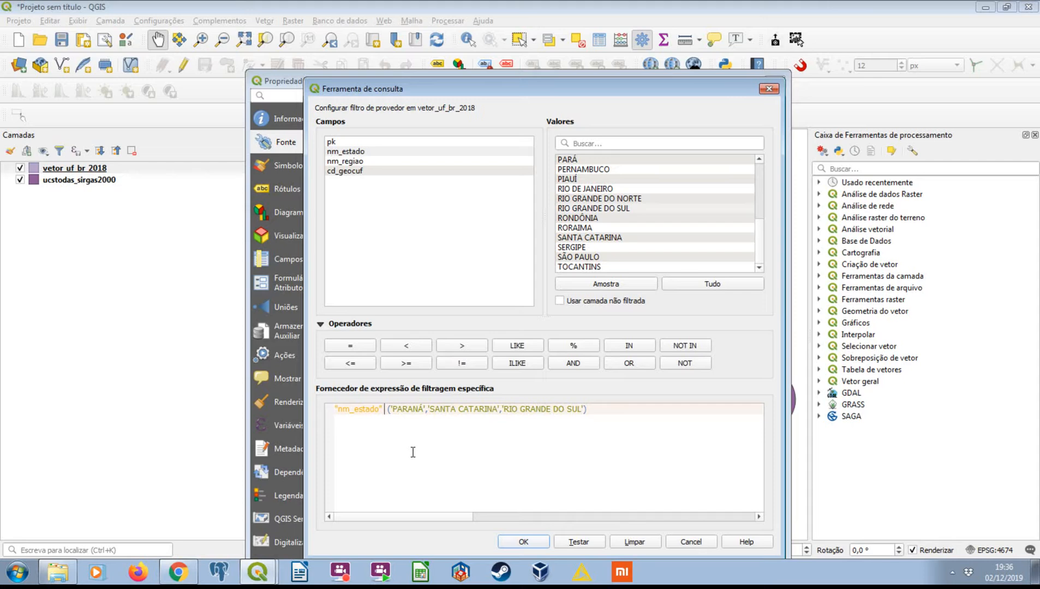
text(like)
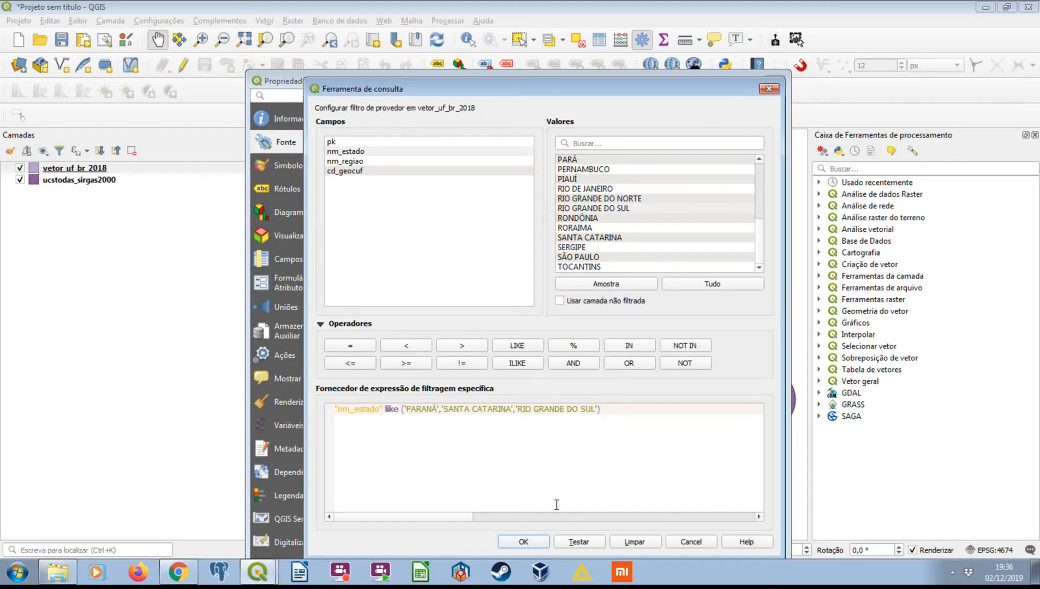
click(579, 541)
click(658, 371)
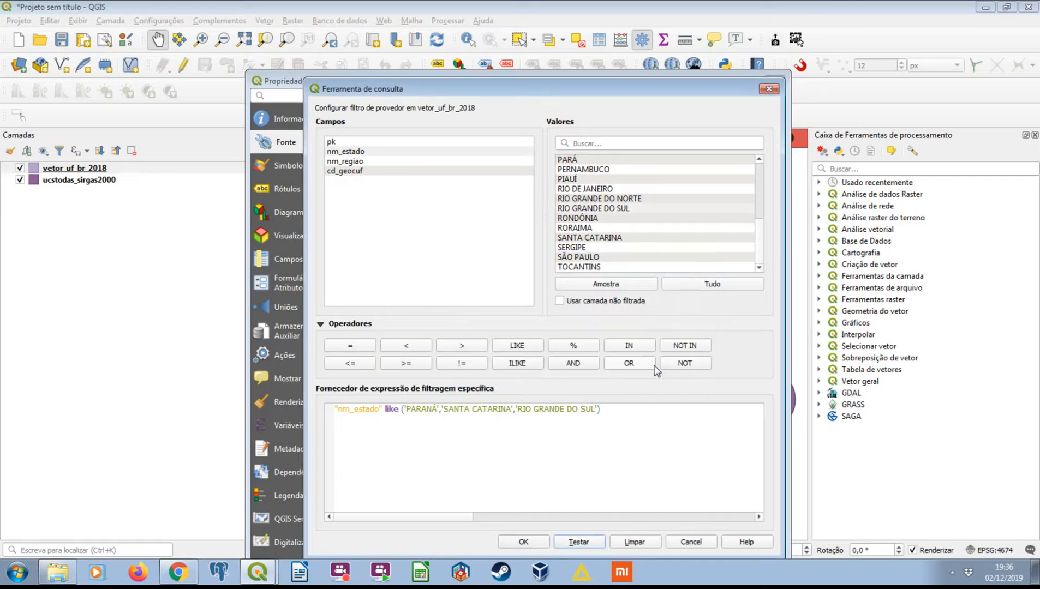
double_click(393, 410)
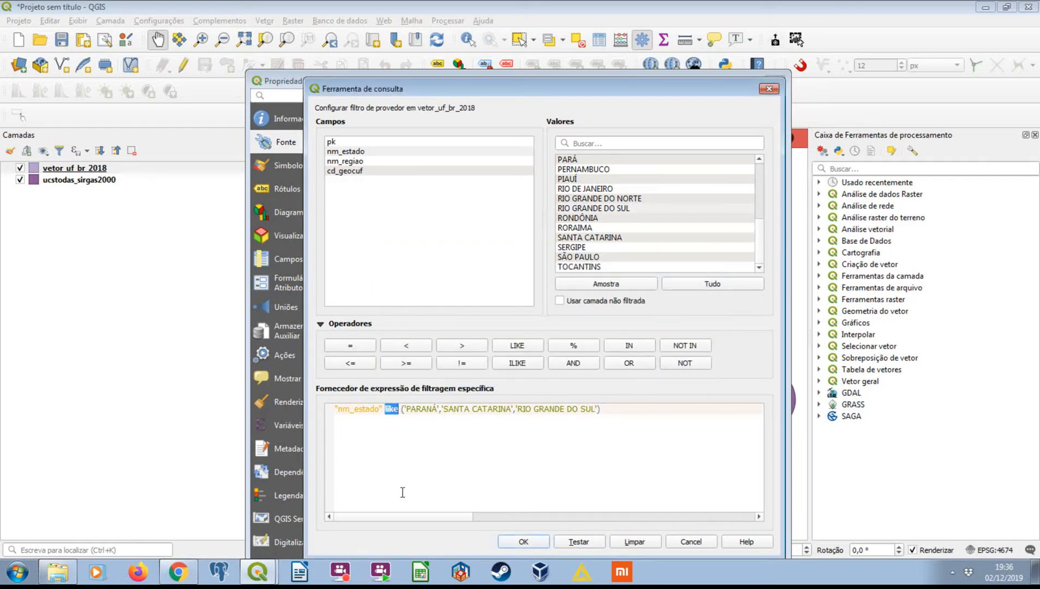
text(in)
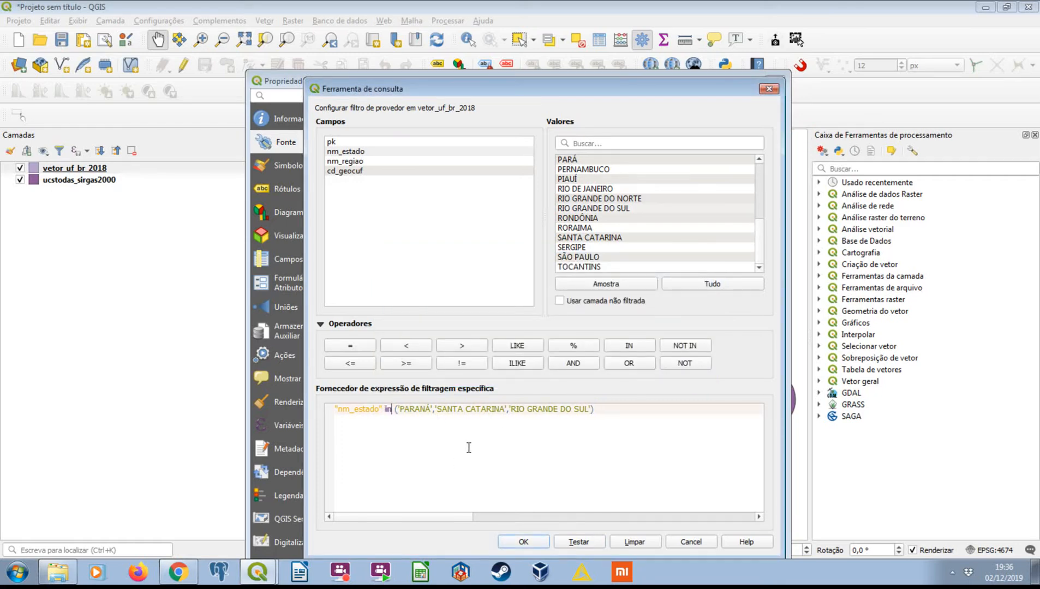
- Test the filter "nm_estado" in ('PARANÁ','SANTA CATARINA','RIO GRANDE DO SUL') and apply it to the vetor_uf_br_2018 layer
click(631, 411)
click(582, 541)
click(580, 372)
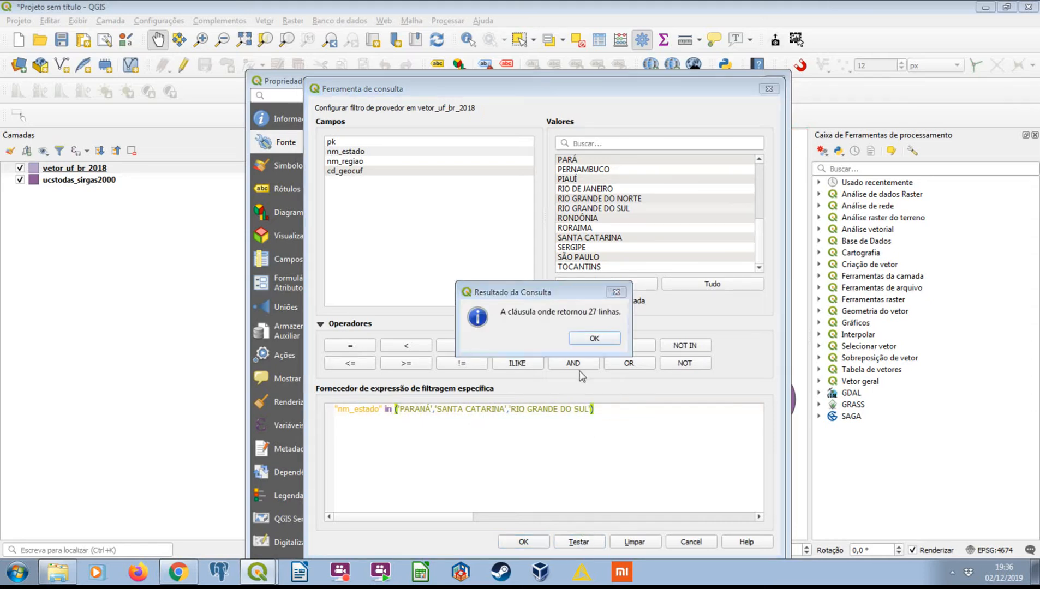
click(591, 339)
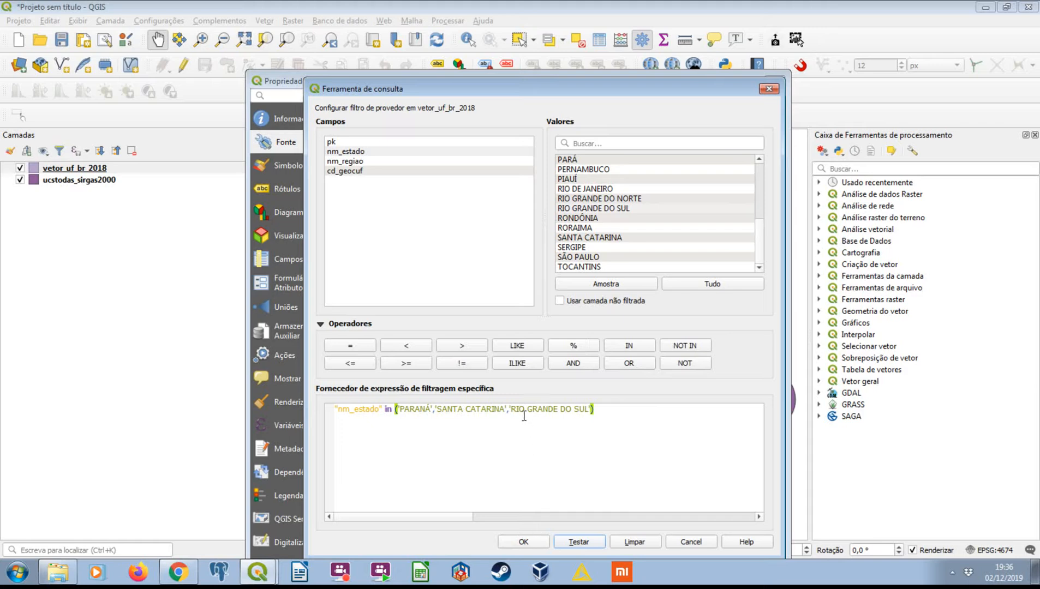
click(541, 541)
drag(602, 89, 945, 248)
drag(840, 248, 550, 93)
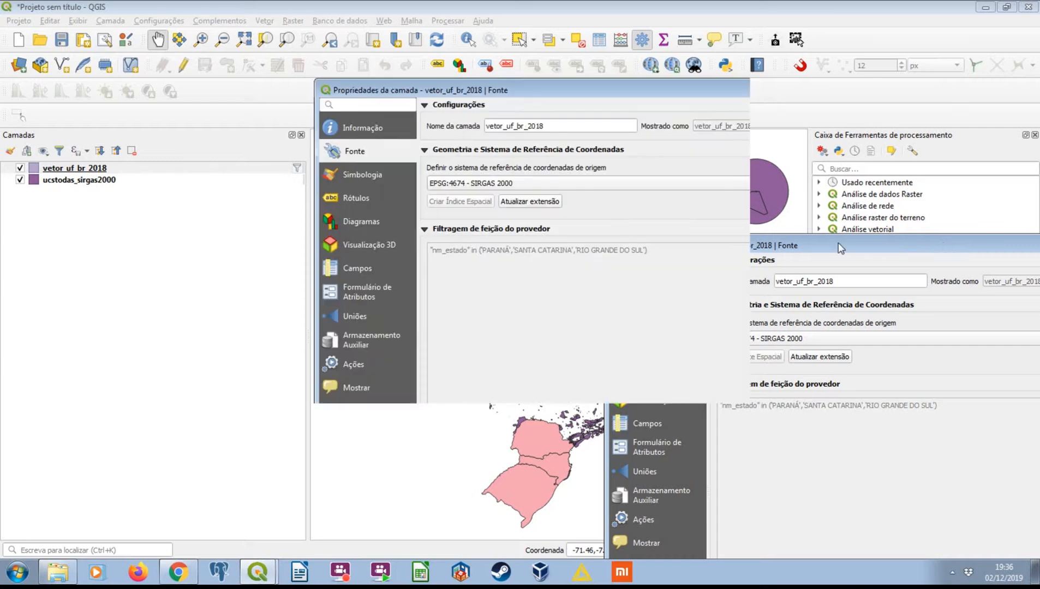
drag(840, 248, 640, 50)
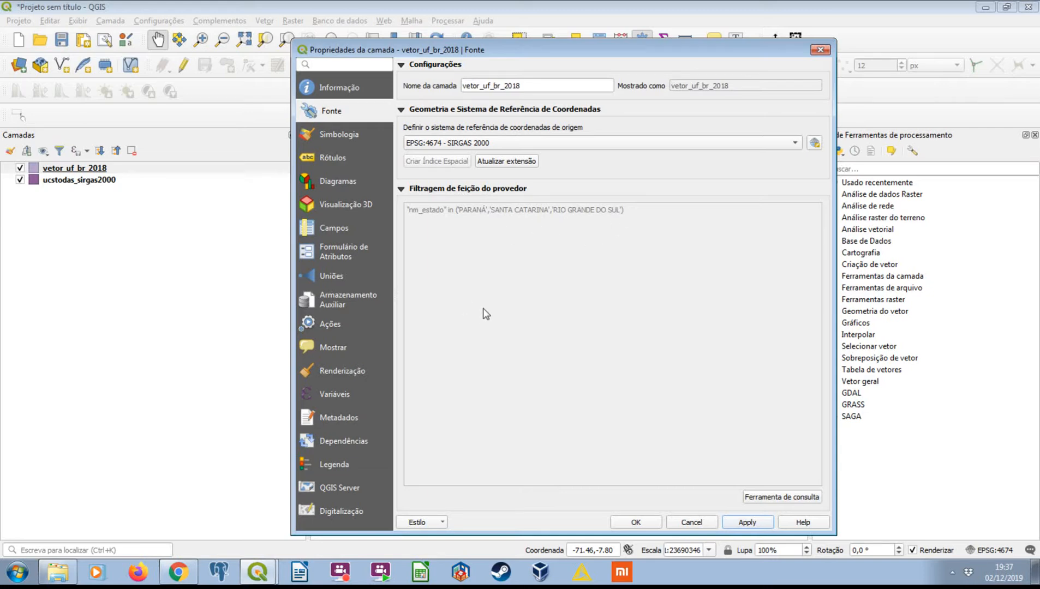
click(636, 524)
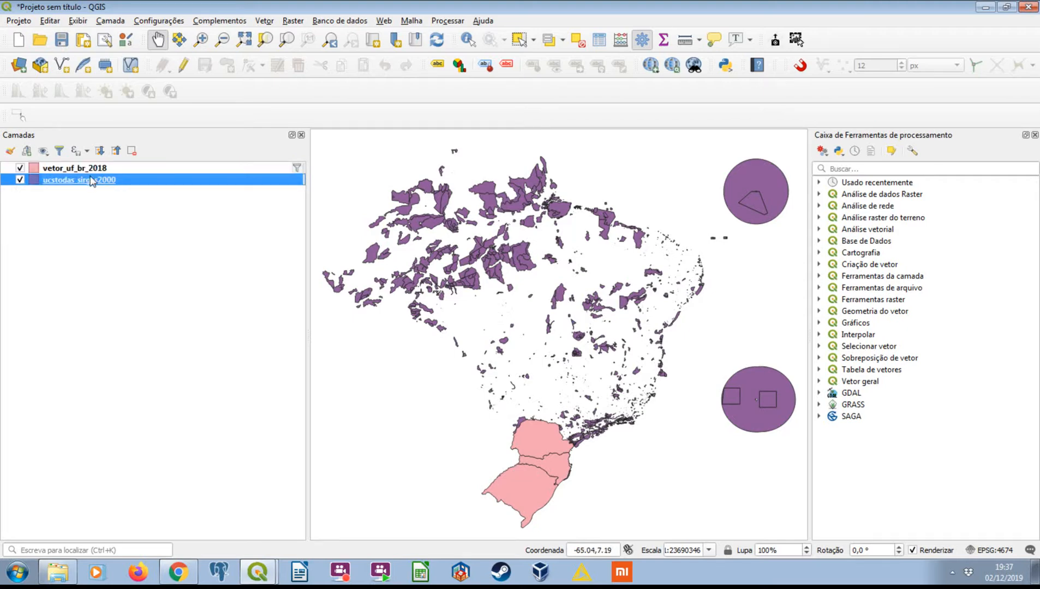
- Place the ucstodas_sirgas2000 layer above vetor_uf_br_2018 and close the processing toolbox
mouse_move(99, 183)
drag(105, 180, 104, 166)
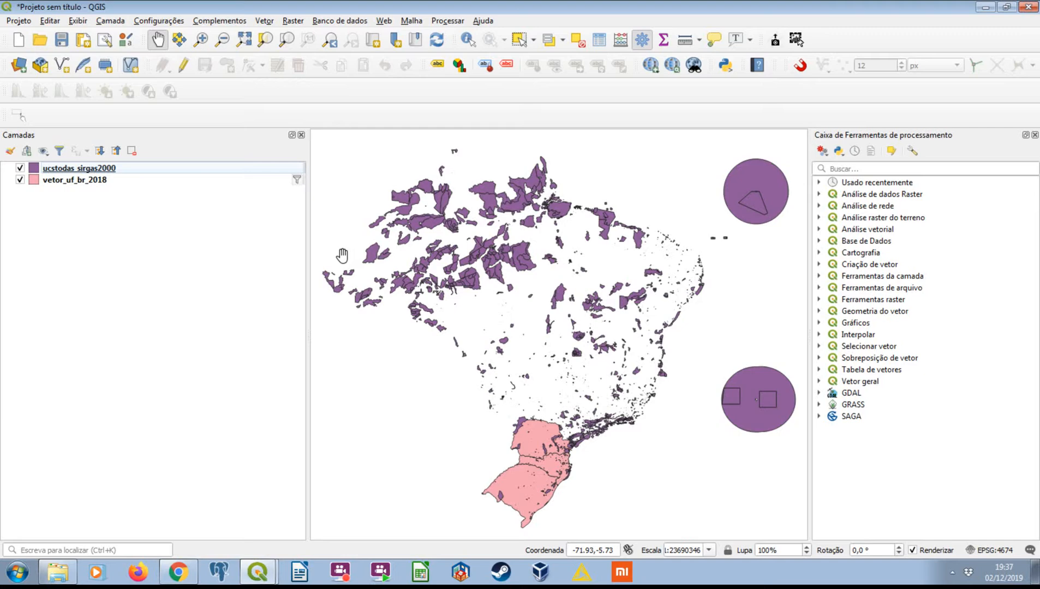
click(1035, 135)
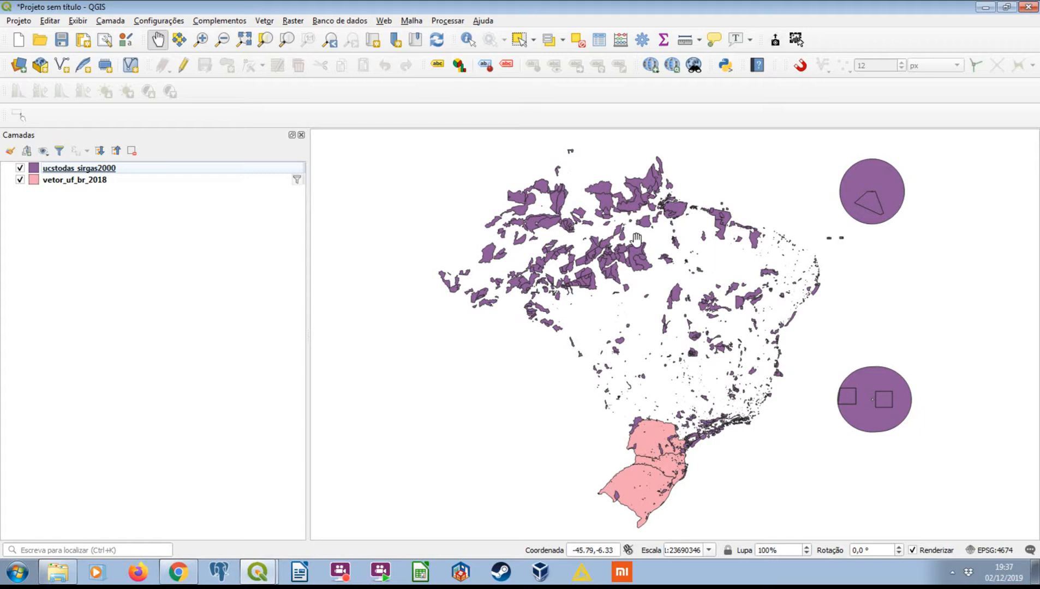
- Identify the overlapping conservation units on the Paraná coast near the Santa Catarina border and examine their attributes
scroll(691, 429, up, 4)
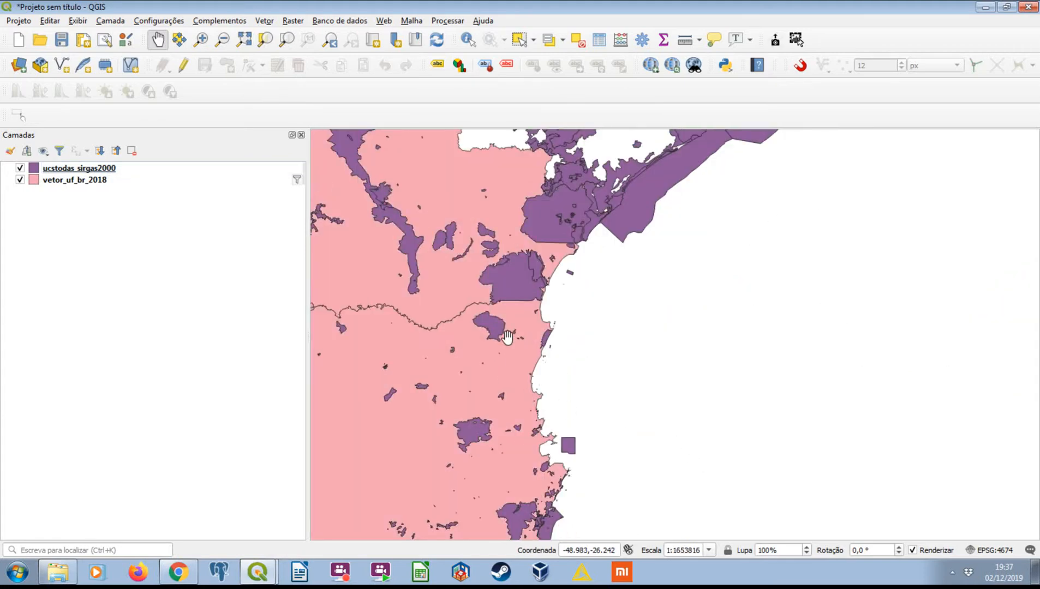
scroll(654, 306, up, 2)
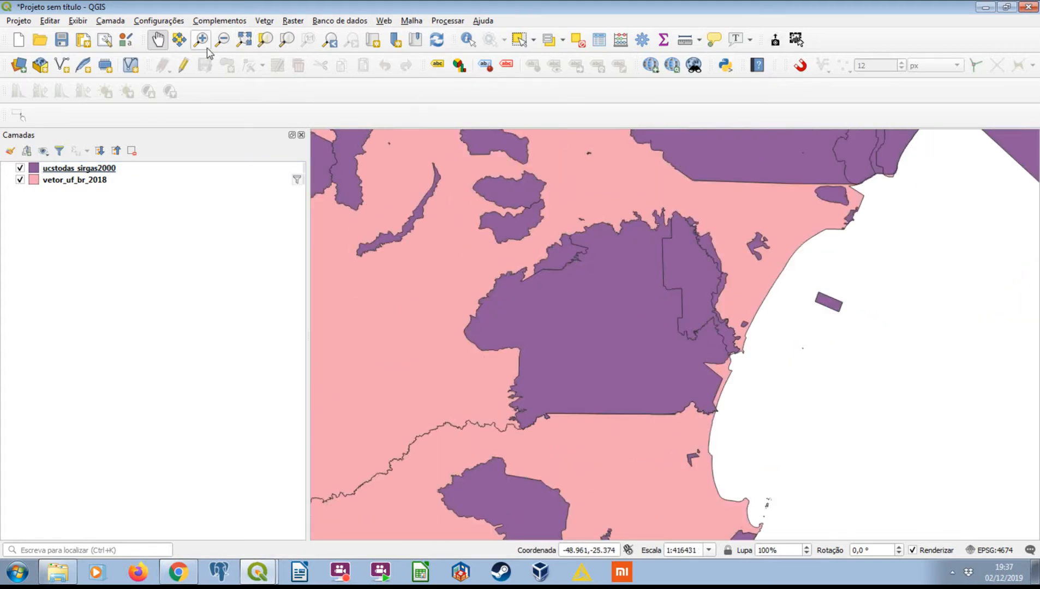
click(467, 40)
click(565, 343)
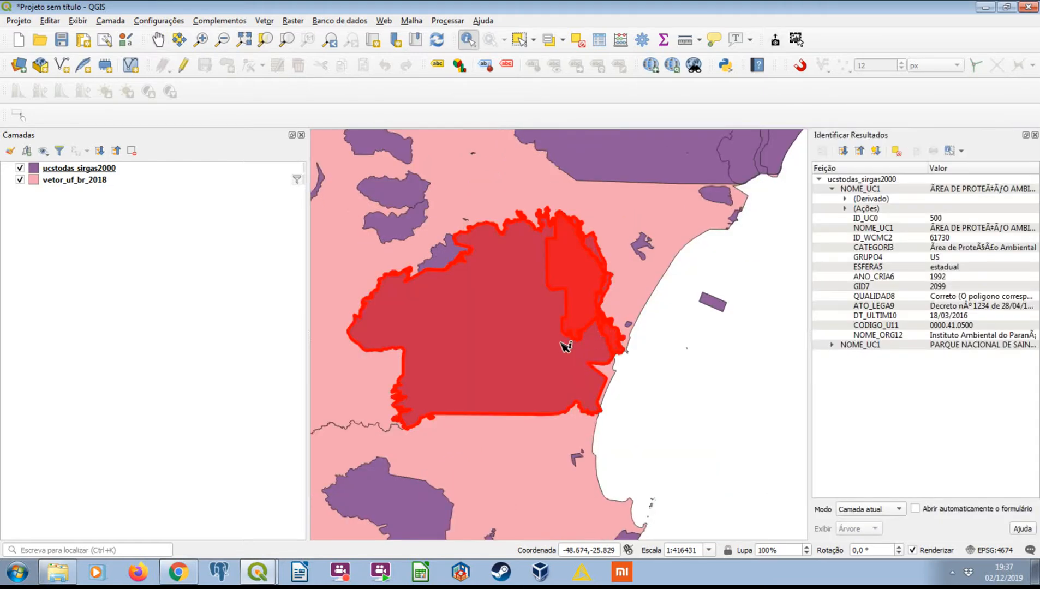
click(445, 257)
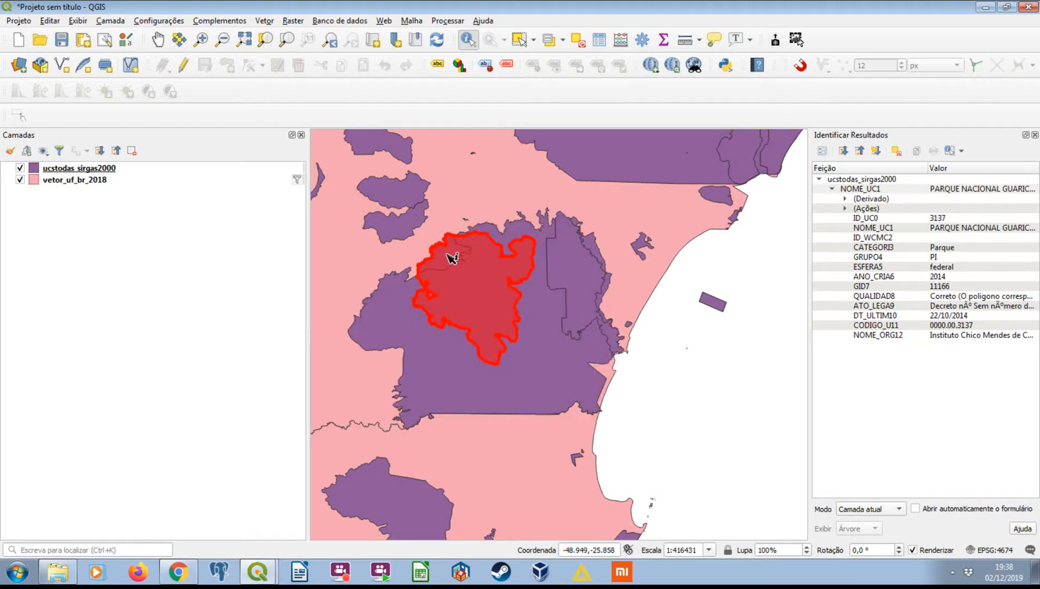
click(442, 360)
click(490, 341)
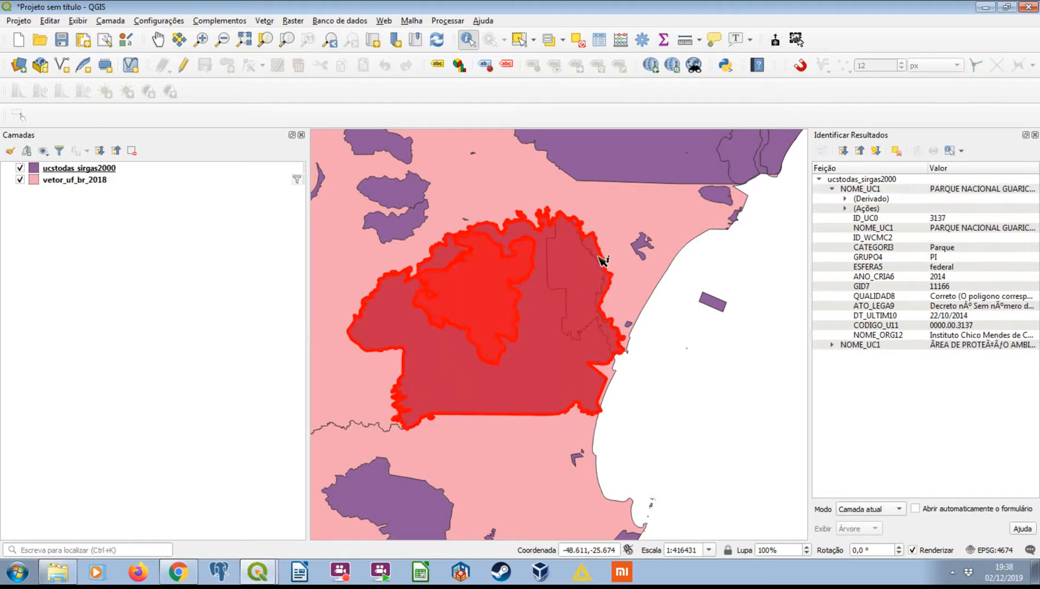
click(456, 380)
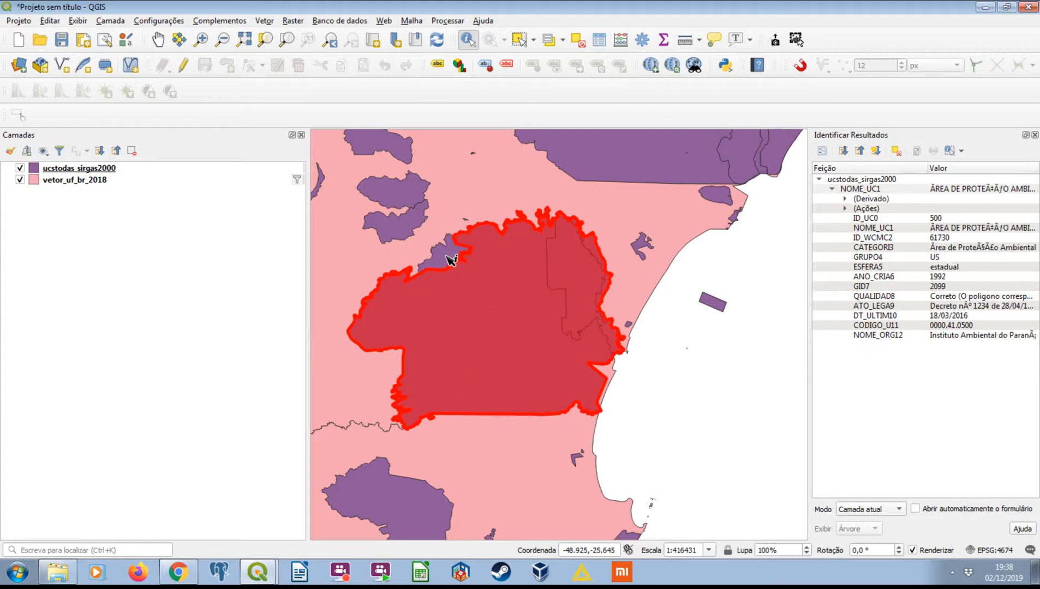
click(158, 40)
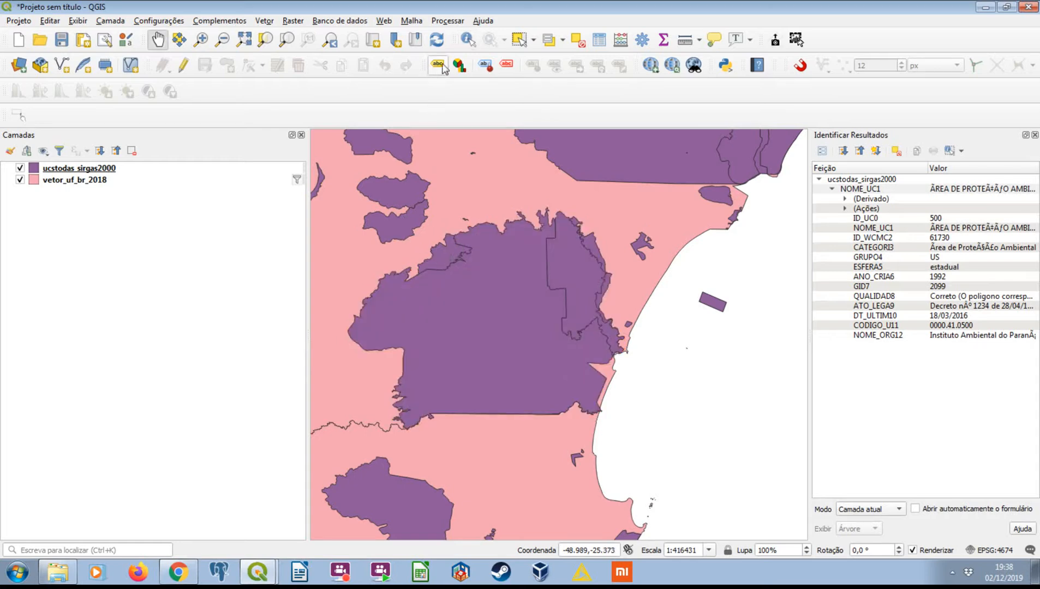
click(467, 39)
click(439, 257)
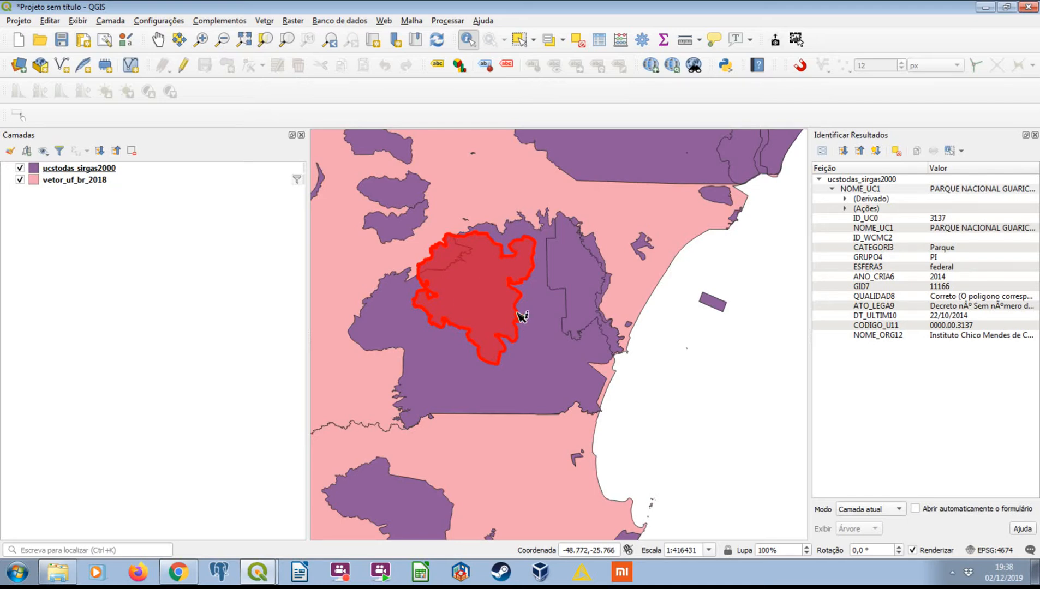
- Set the data source encoding of ucstodas_sirgas2000 to UTF-8 and identify the national park and the surrounding protection area again
right_click(128, 169)
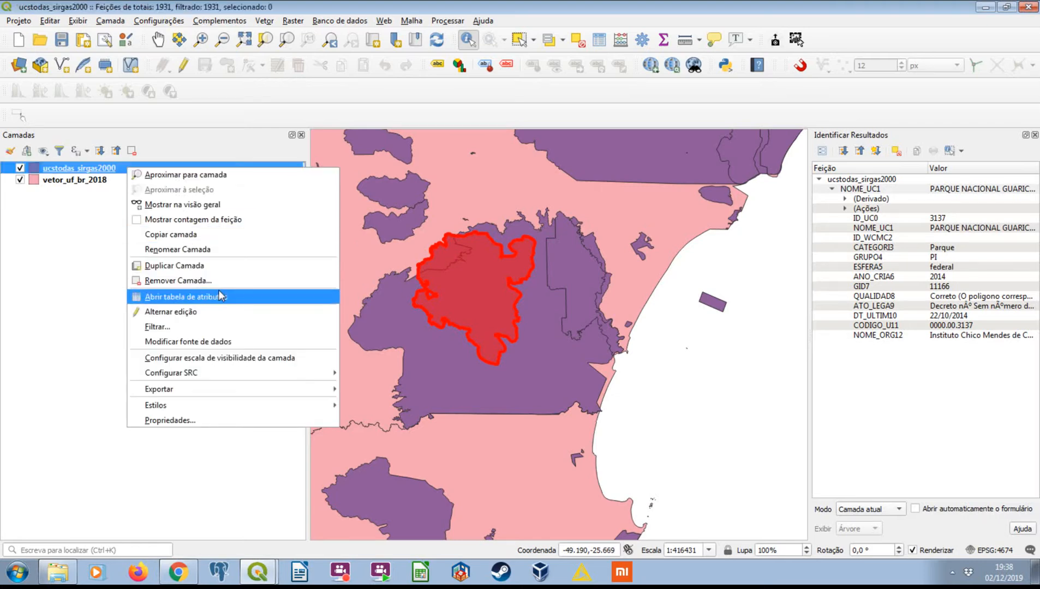
click(219, 296)
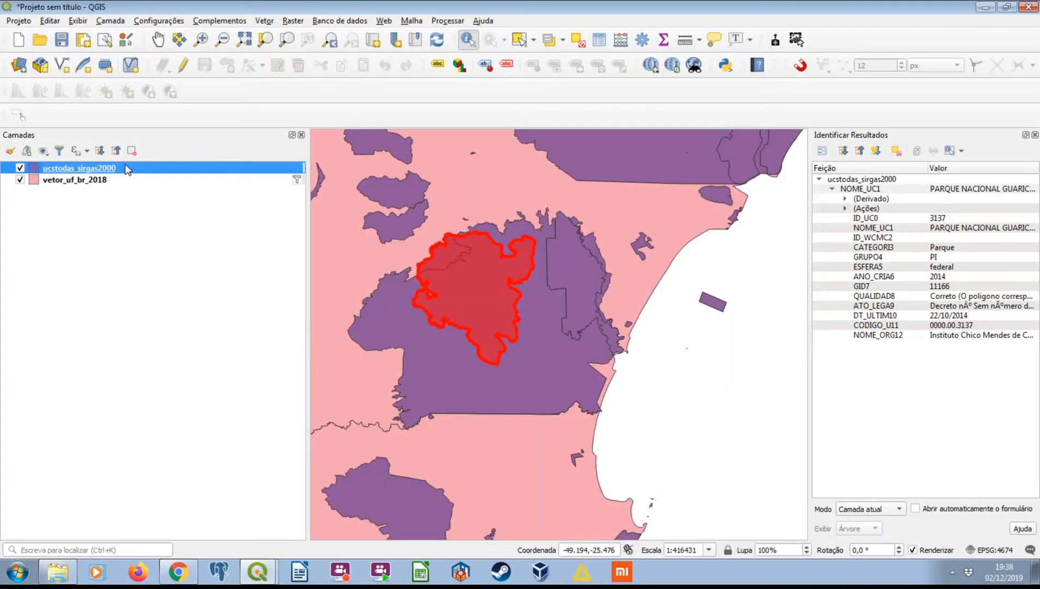
double_click(137, 168)
click(540, 104)
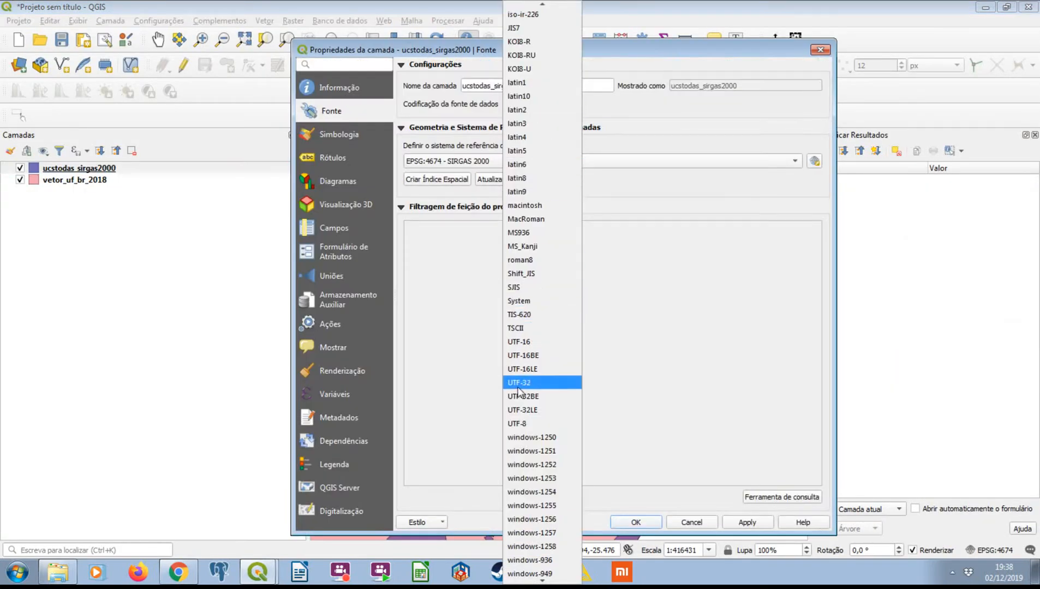
click(525, 426)
click(635, 523)
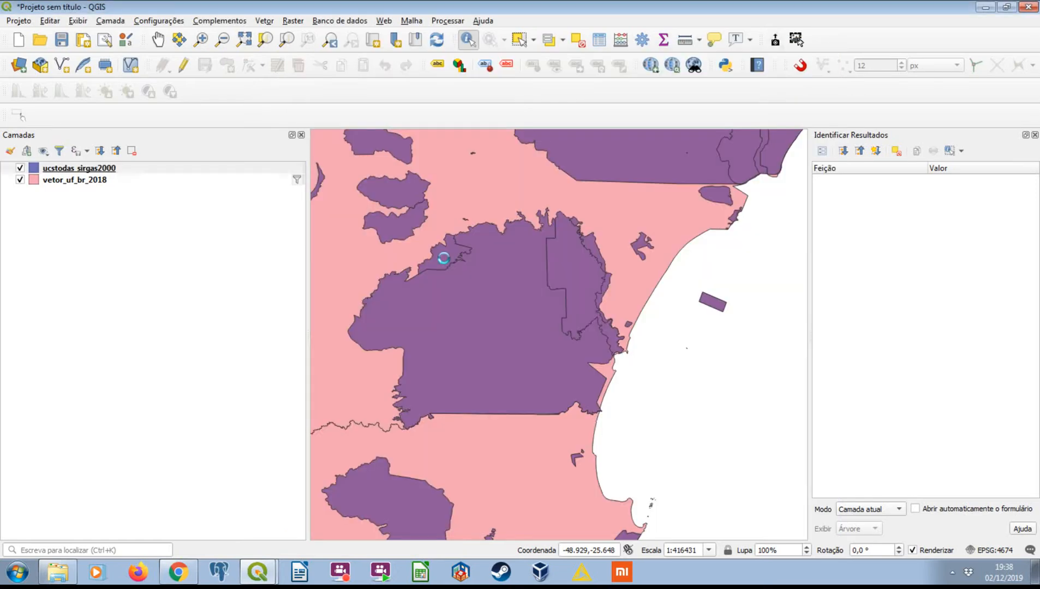
click(443, 261)
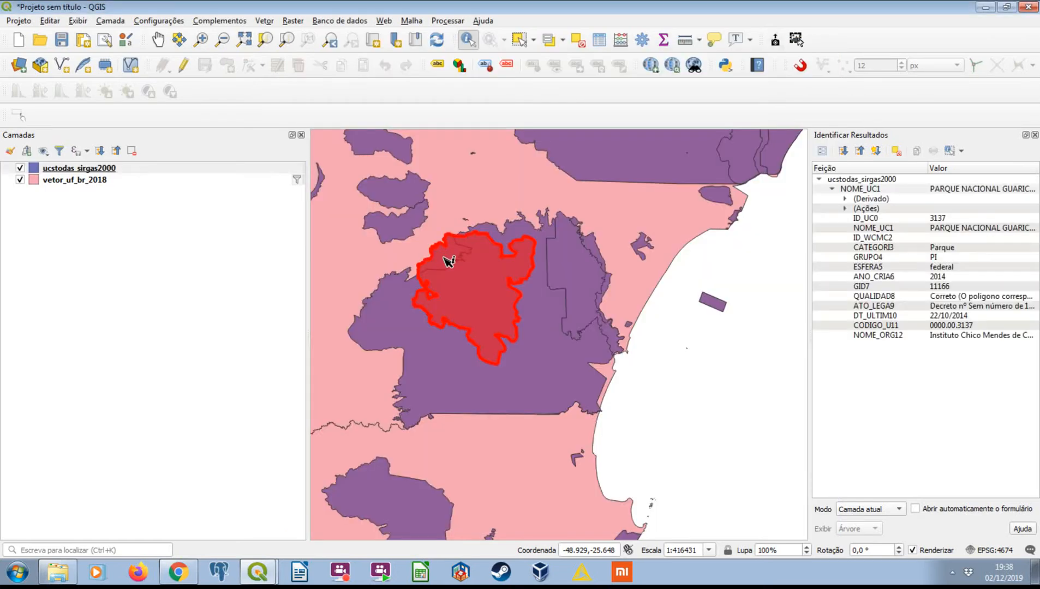
click(463, 374)
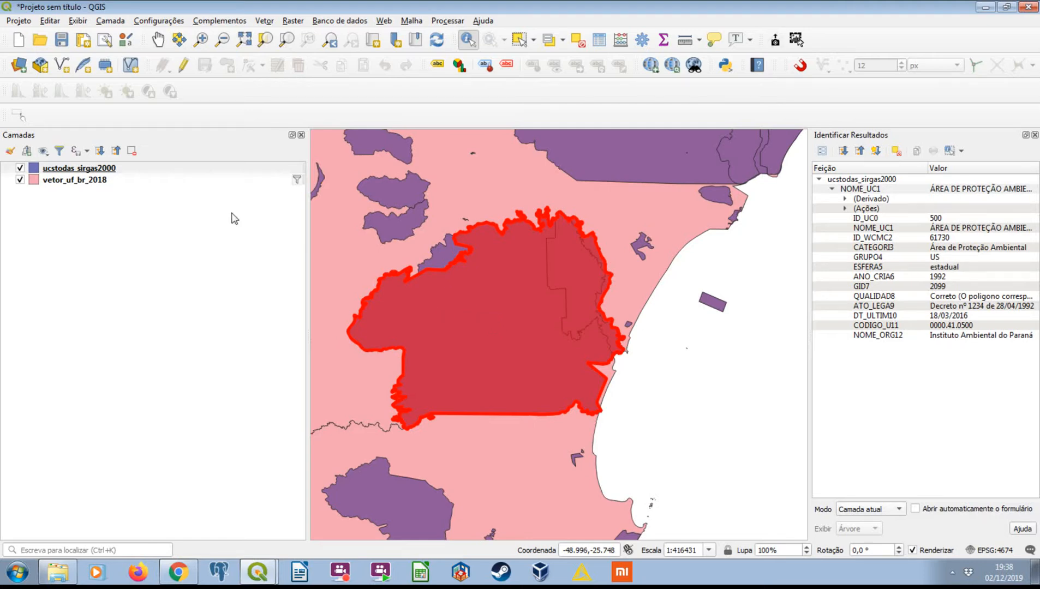
- Start a new empty project and discard the changes to the current one
key(ctrl+n)
click(513, 299)
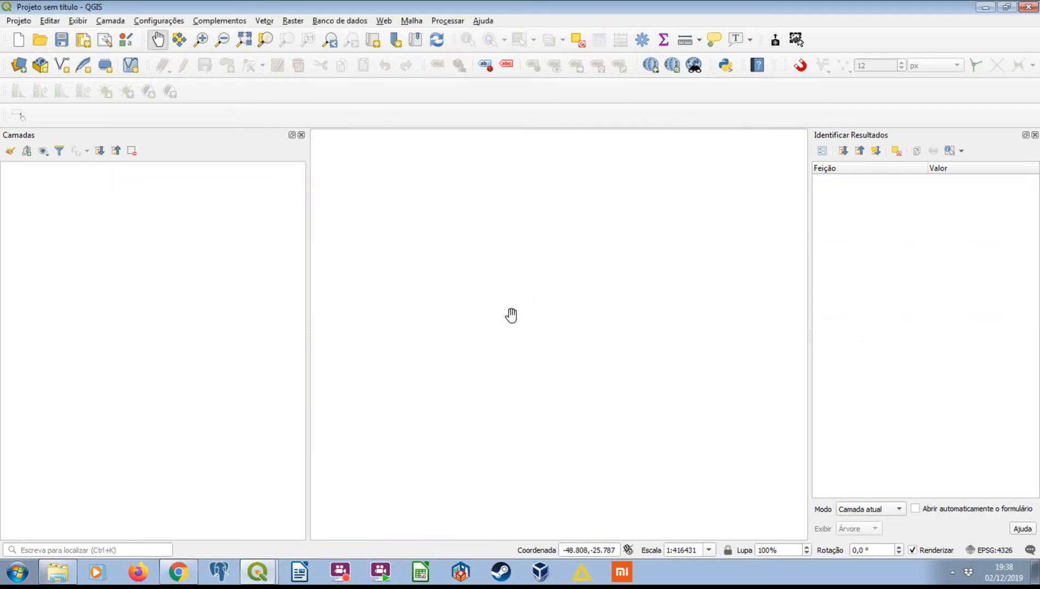
- Switch to Chrome and view the download files for UCs federais de proteção integral and UCs federais de uso sustentável
click(178, 570)
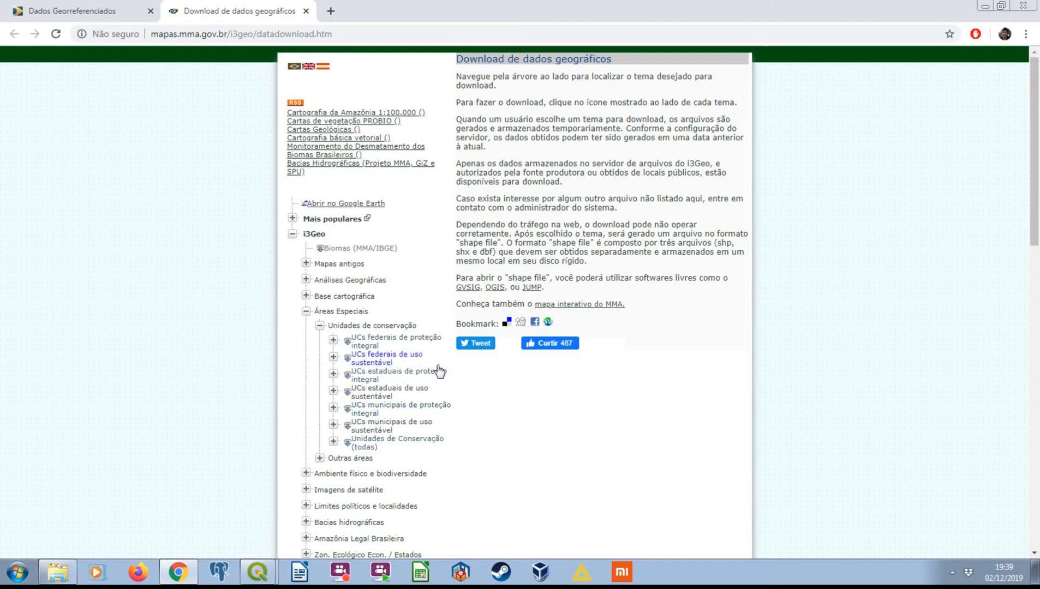
click(403, 345)
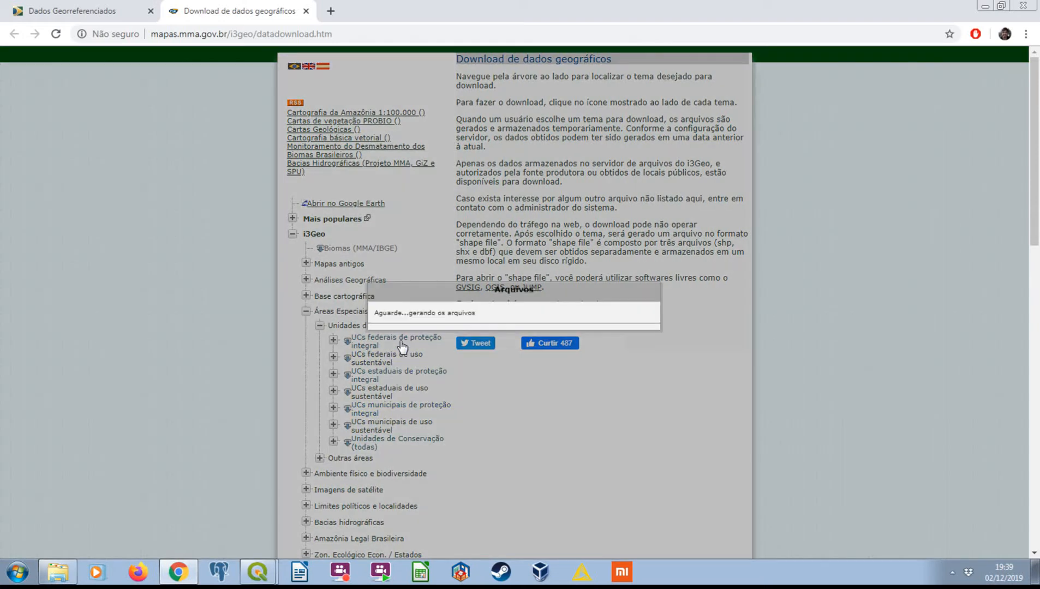
drag(470, 295, 637, 229)
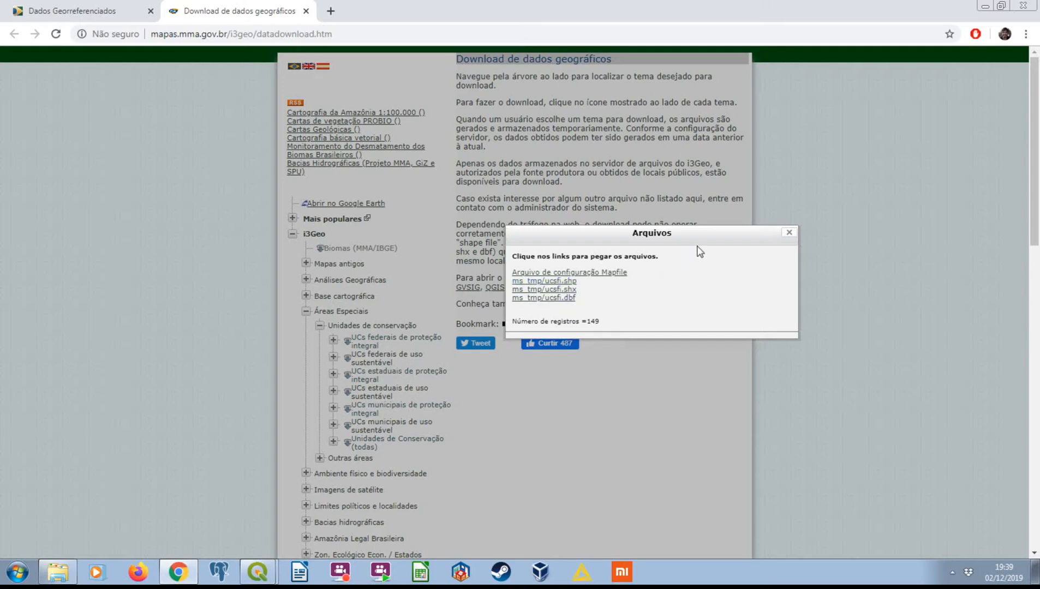
click(789, 233)
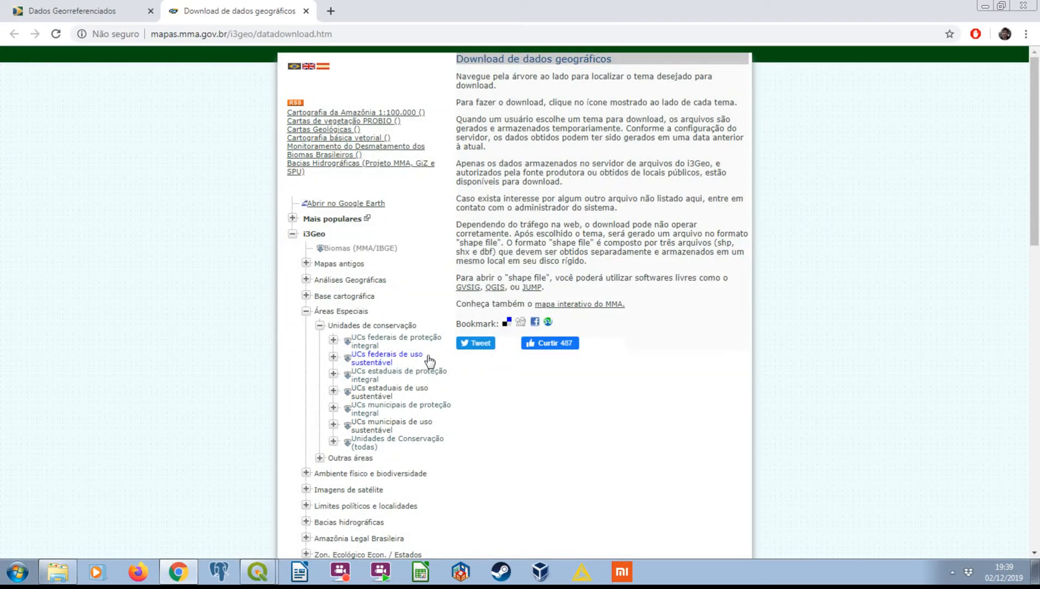
click(389, 361)
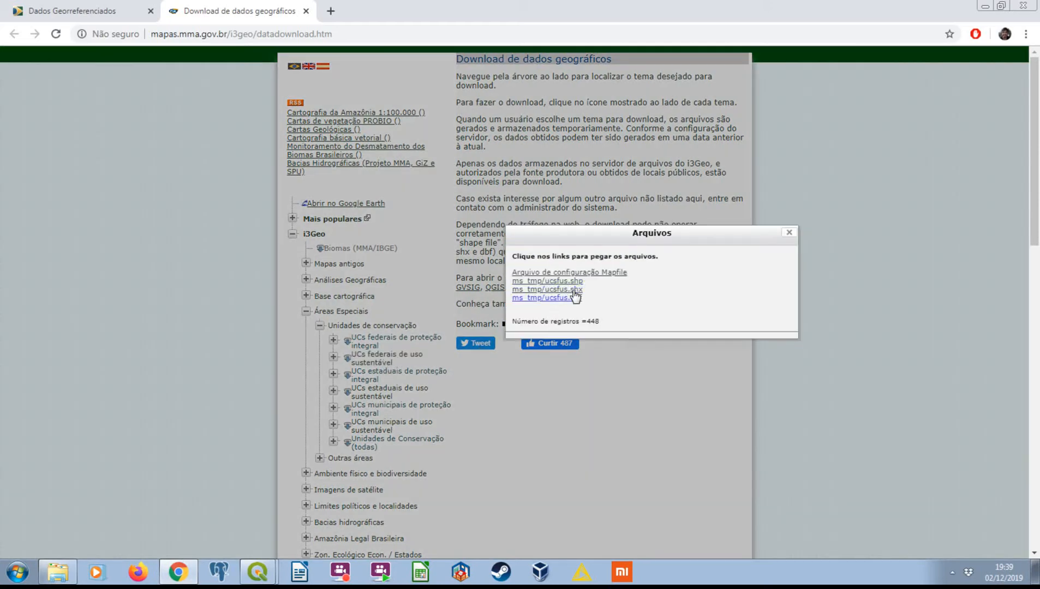
click(789, 233)
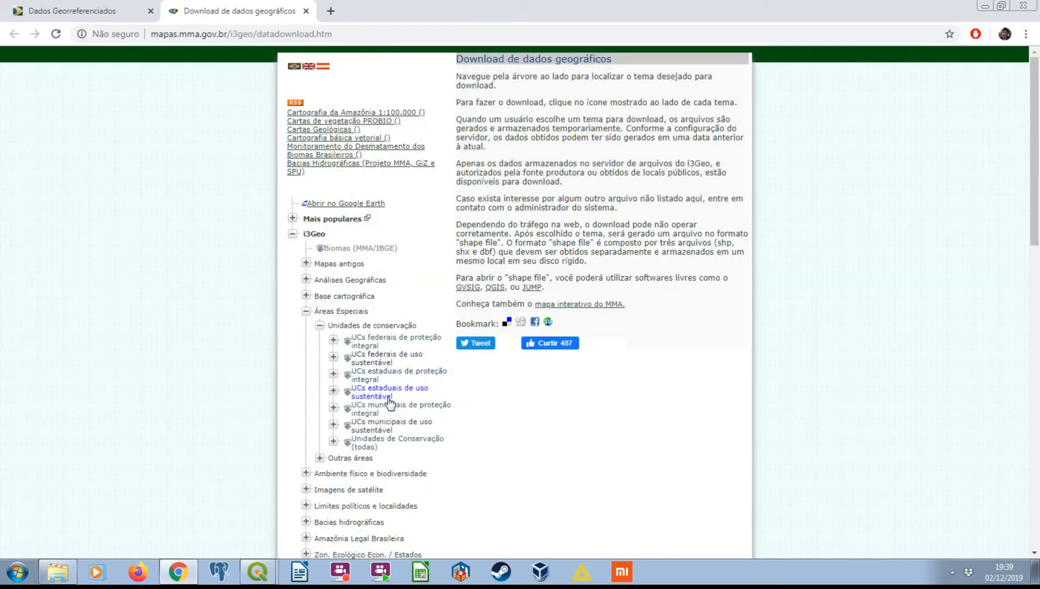
click(429, 340)
- Switch to File Explorer, open the ucs folder and select all the estadual, federal and municipal conservation unit files
click(57, 572)
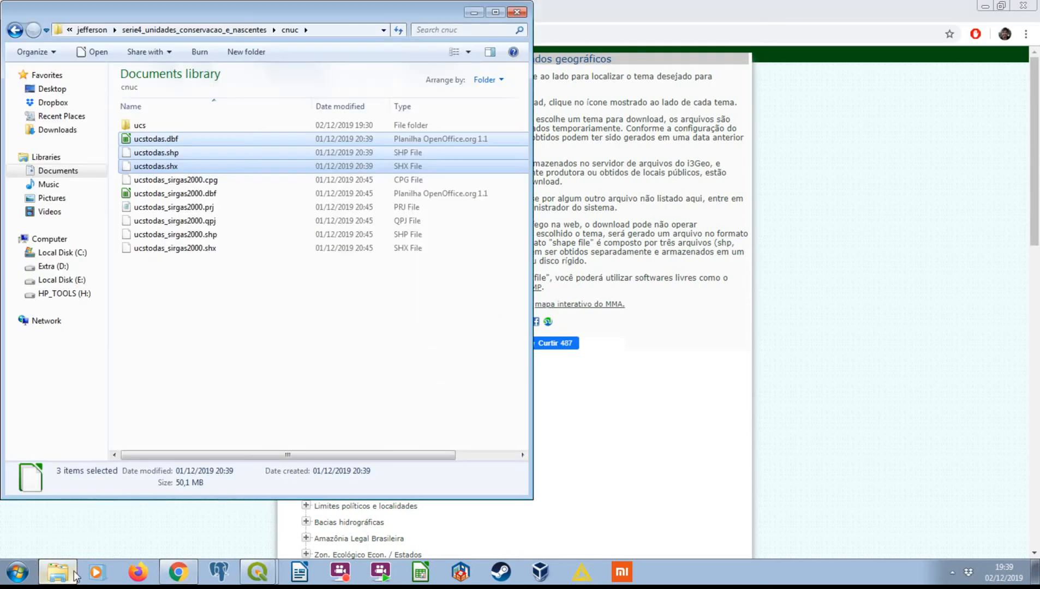
double_click(160, 128)
click(160, 139)
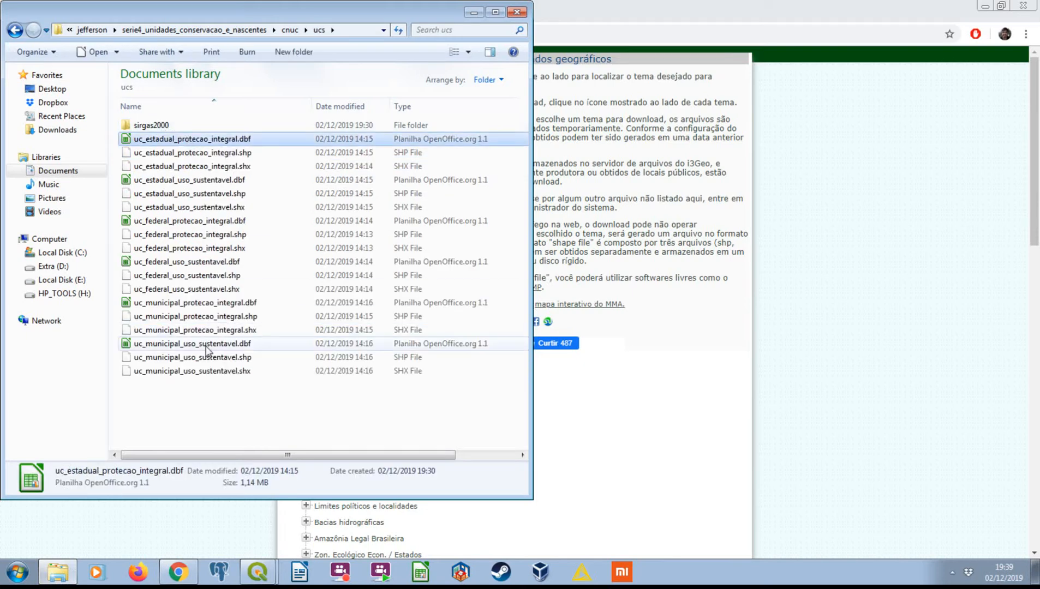
shift+click(203, 374)
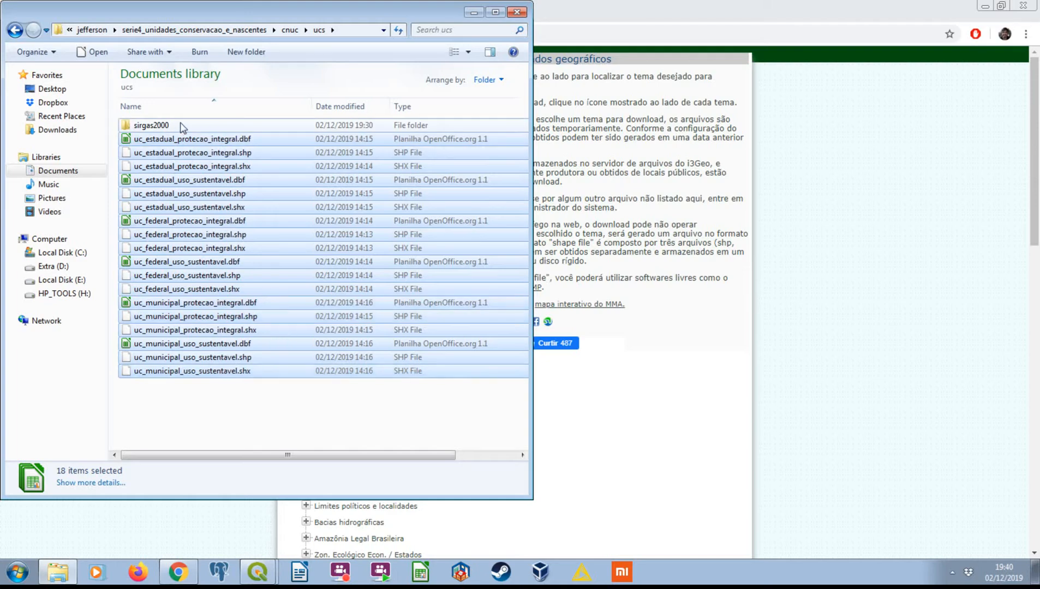
- Open the sirgas2000 folder, search it for .shp files, and switch to QGIS with its window reduced beside the folder
double_click(151, 125)
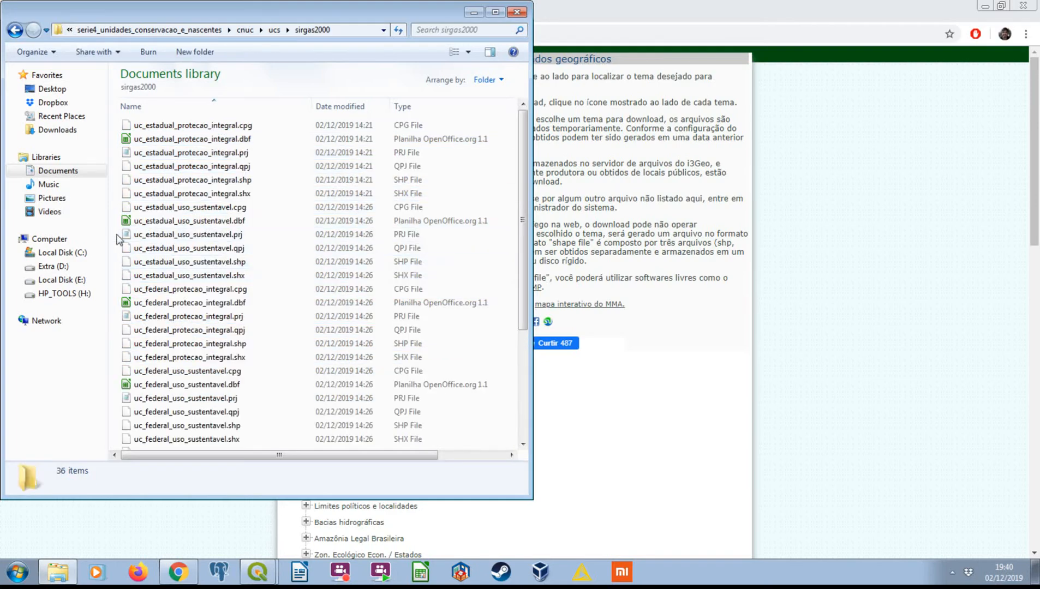
click(423, 31)
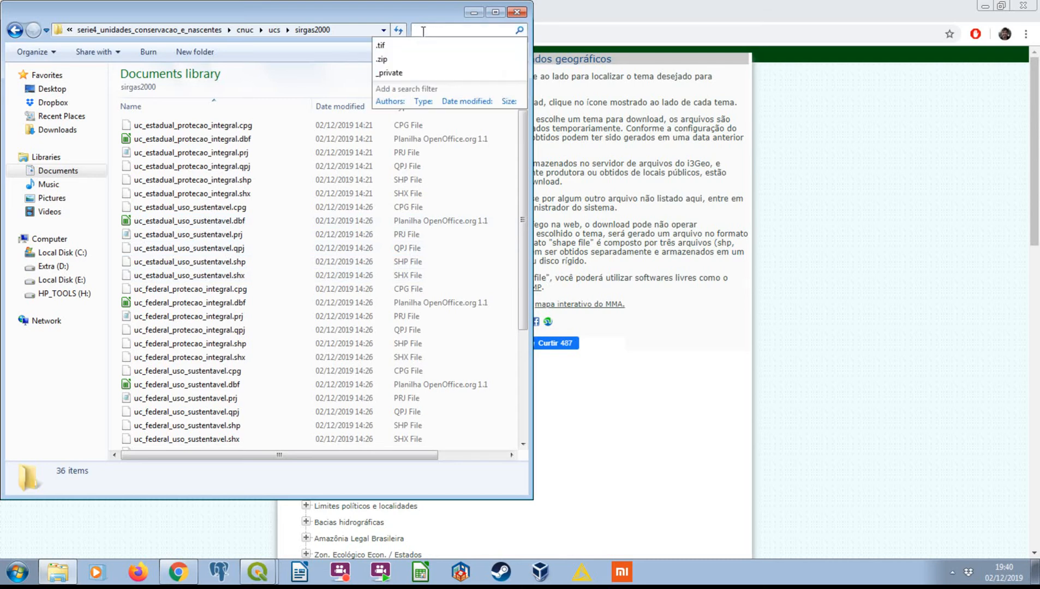
text(.shp)
click(256, 570)
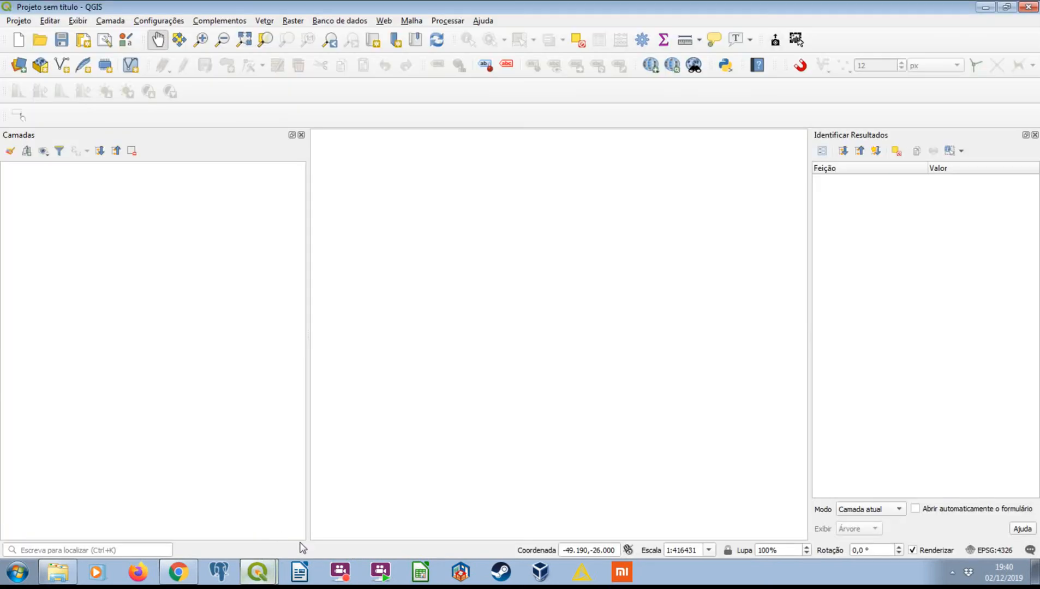
click(1007, 7)
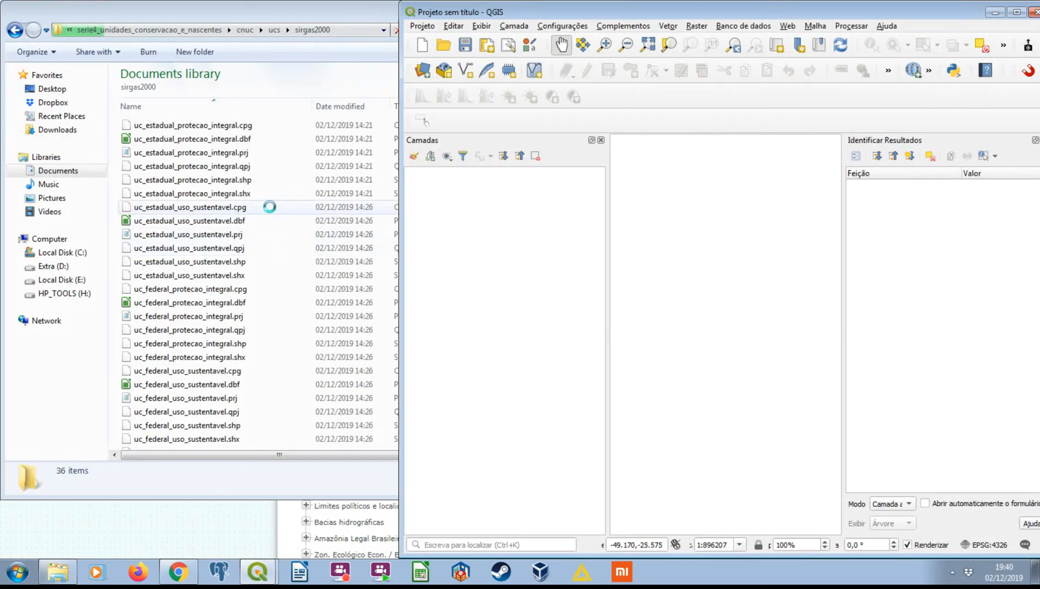
- Search the sirgas2000 folder for .shp files, add all the resulting shapefiles to the QGIS project, and minimize the folder window
click(295, 17)
click(466, 31)
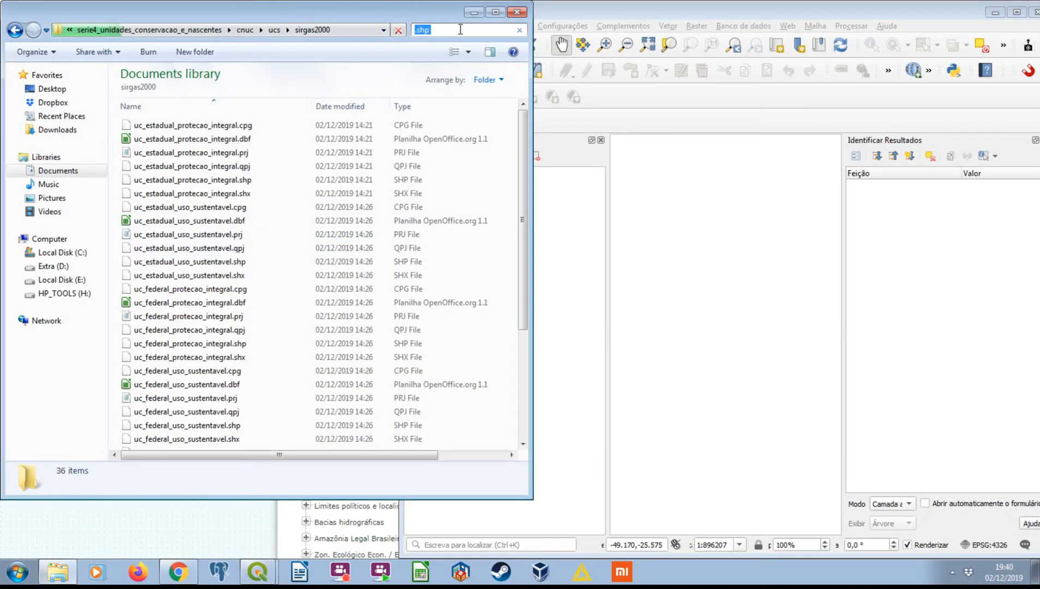
click(460, 30)
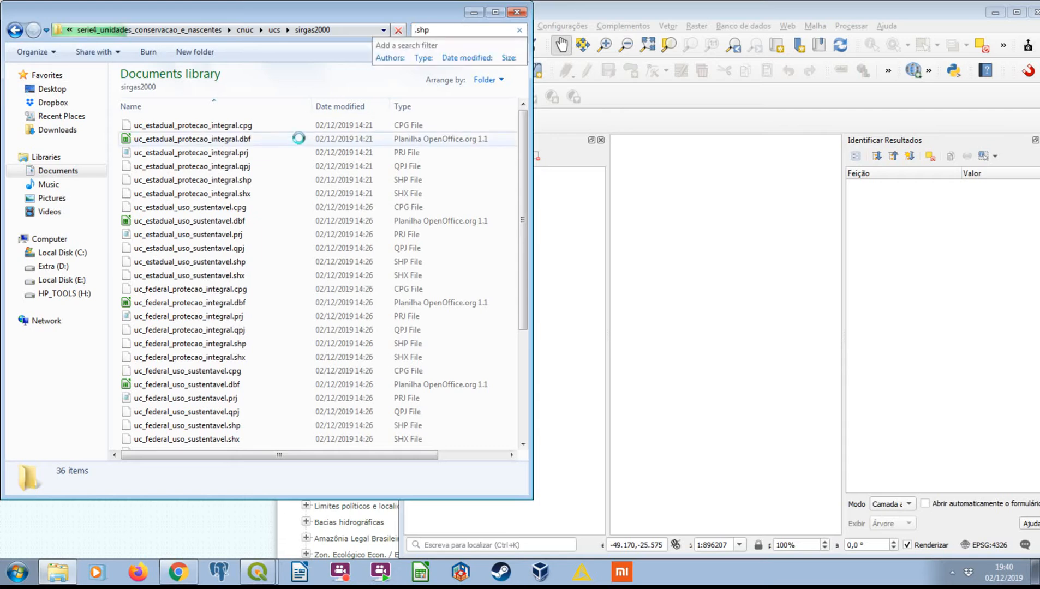
click(256, 180)
click(417, 106)
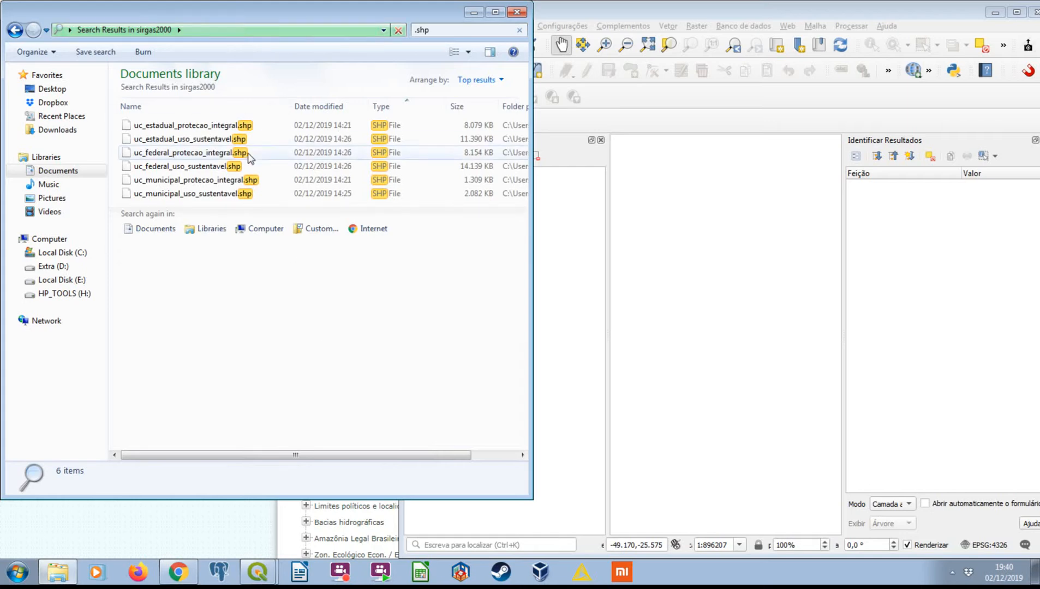
click(249, 156)
key(ctrl+a)
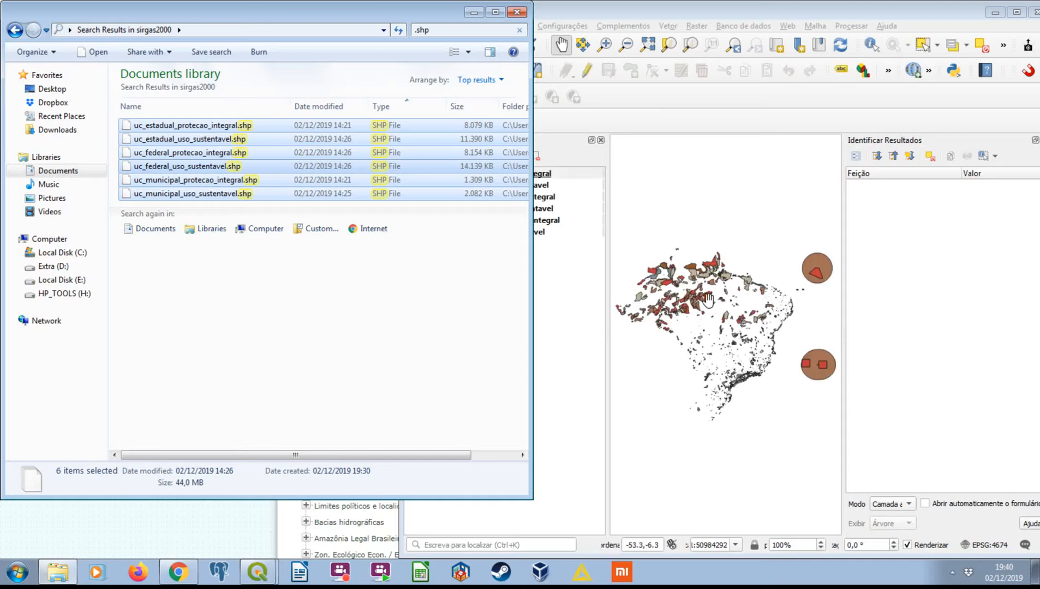
click(473, 12)
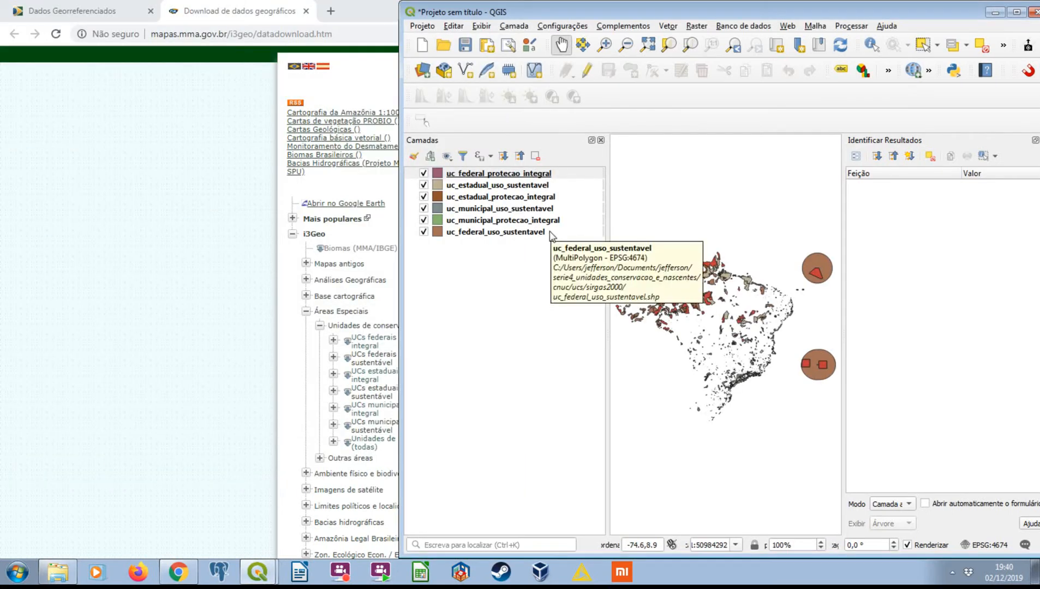
- Turn off the visibility of all six conservation unit layers
click(424, 174)
click(423, 184)
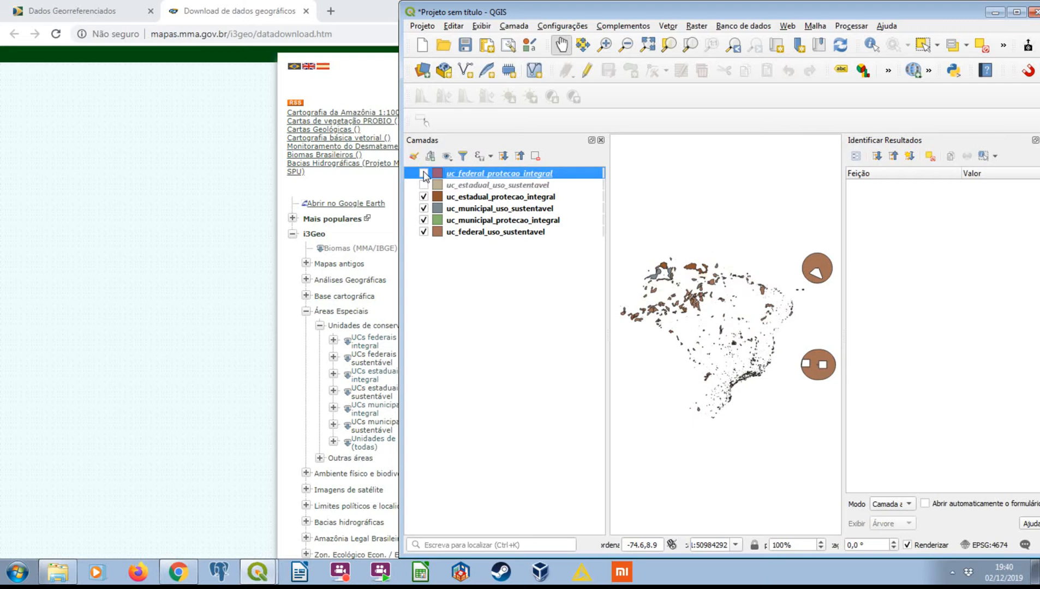
click(424, 196)
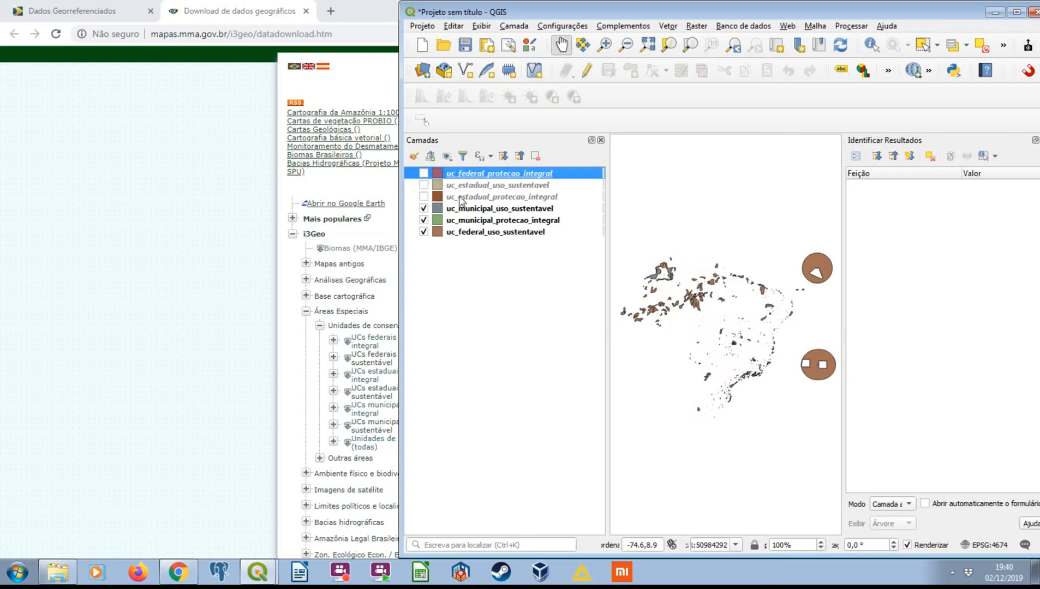
click(423, 208)
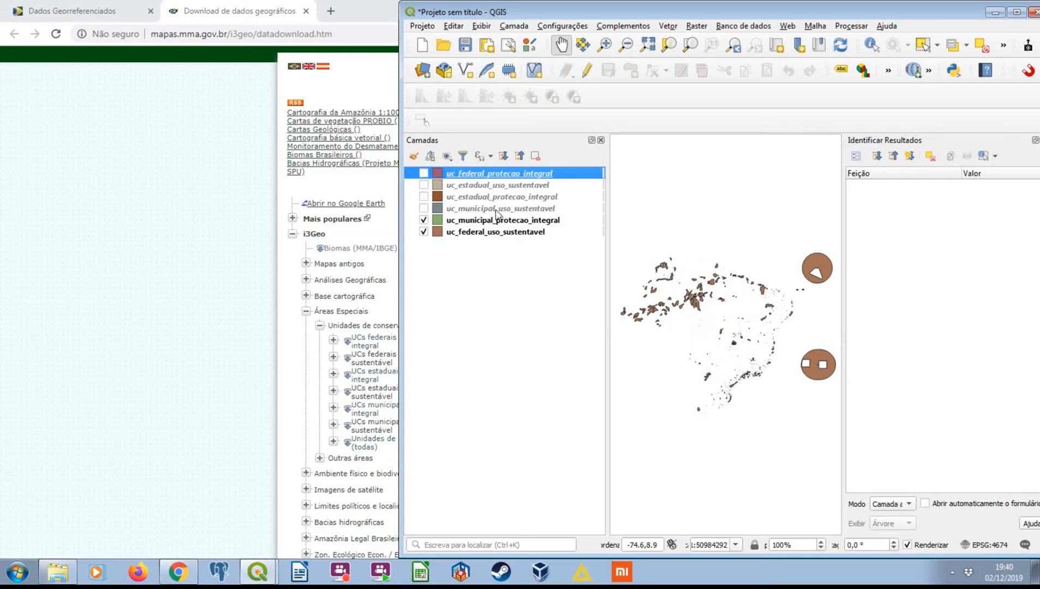
click(423, 220)
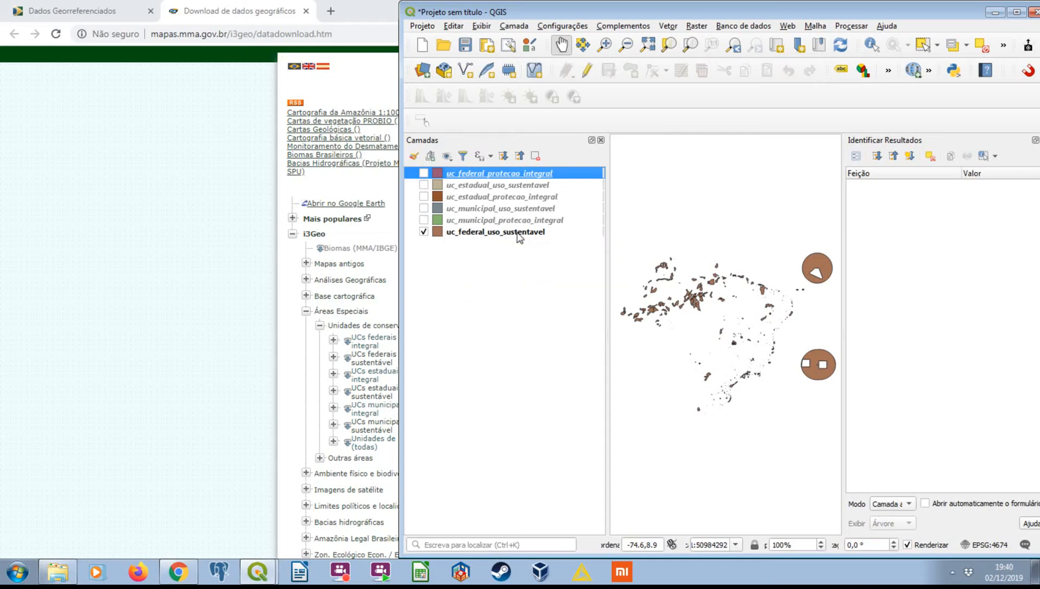
click(424, 231)
- Zoom to the uc_federal_protecao_integral layer, make only that layer visible, and maximize the QGIS window
right_click(499, 173)
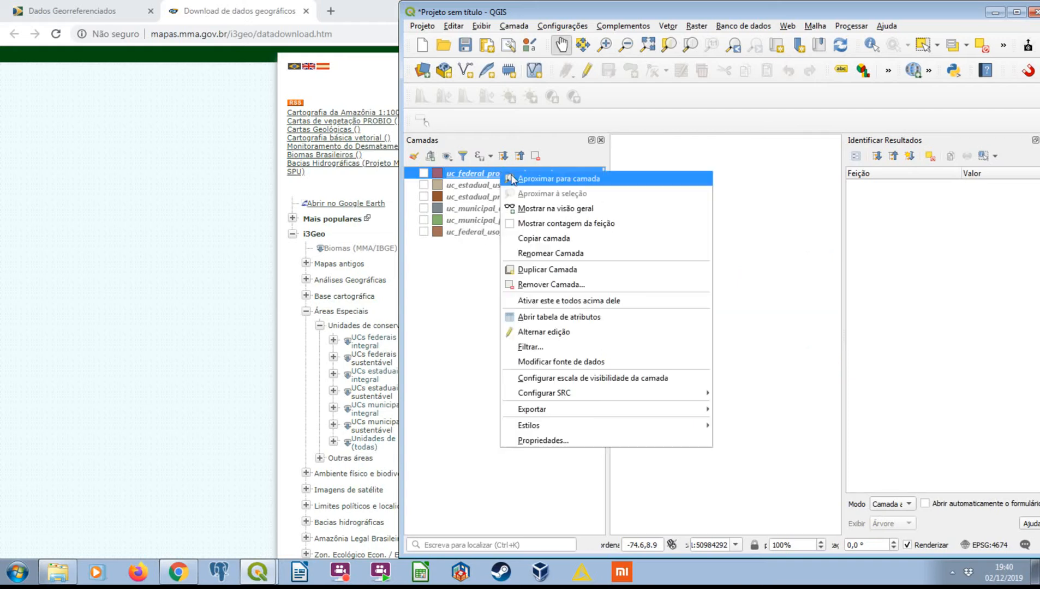
click(511, 179)
click(423, 173)
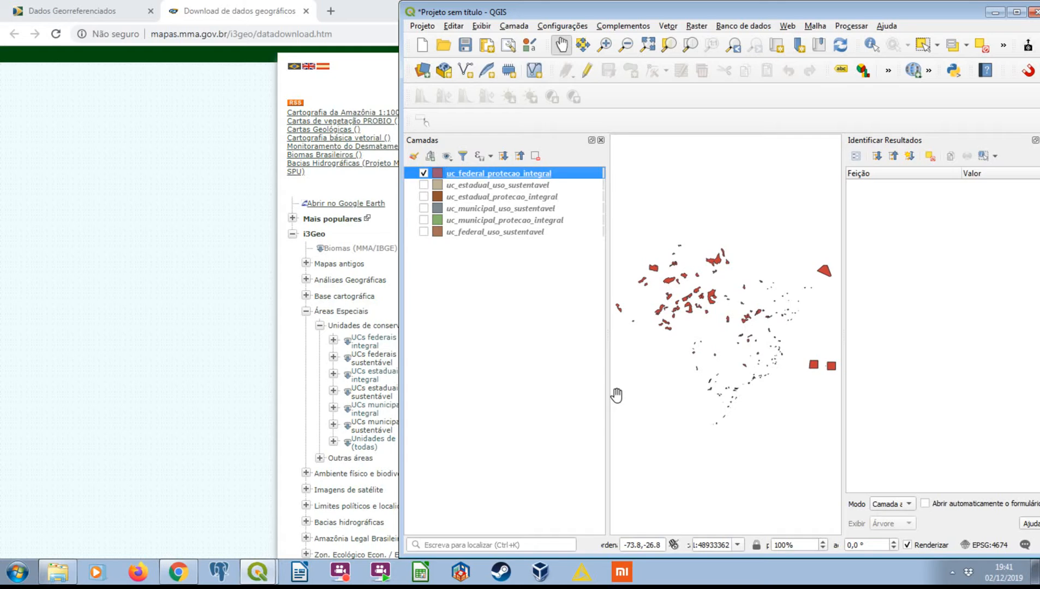
double_click(784, 4)
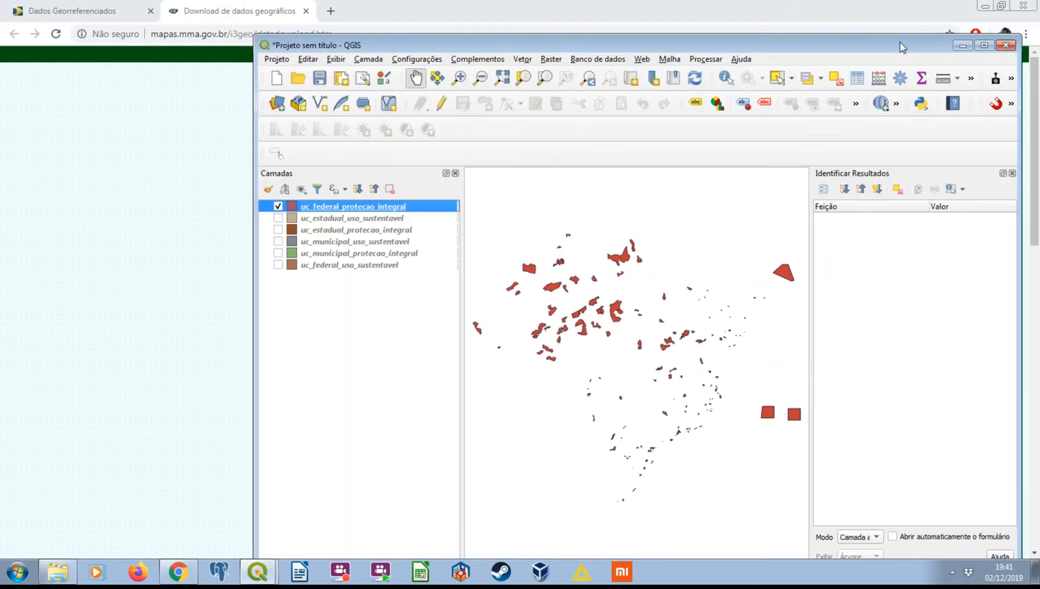
double_click(899, 41)
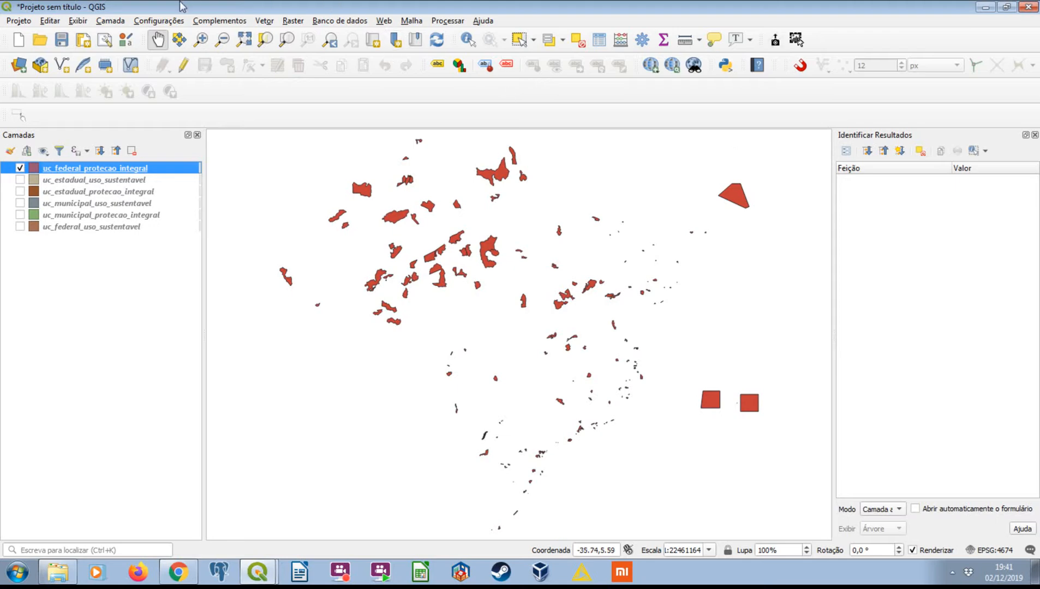
click(21, 168)
click(20, 168)
- Set the data source encoding of the uc_federal_protecao_integral layer to UTF-8
double_click(55, 171)
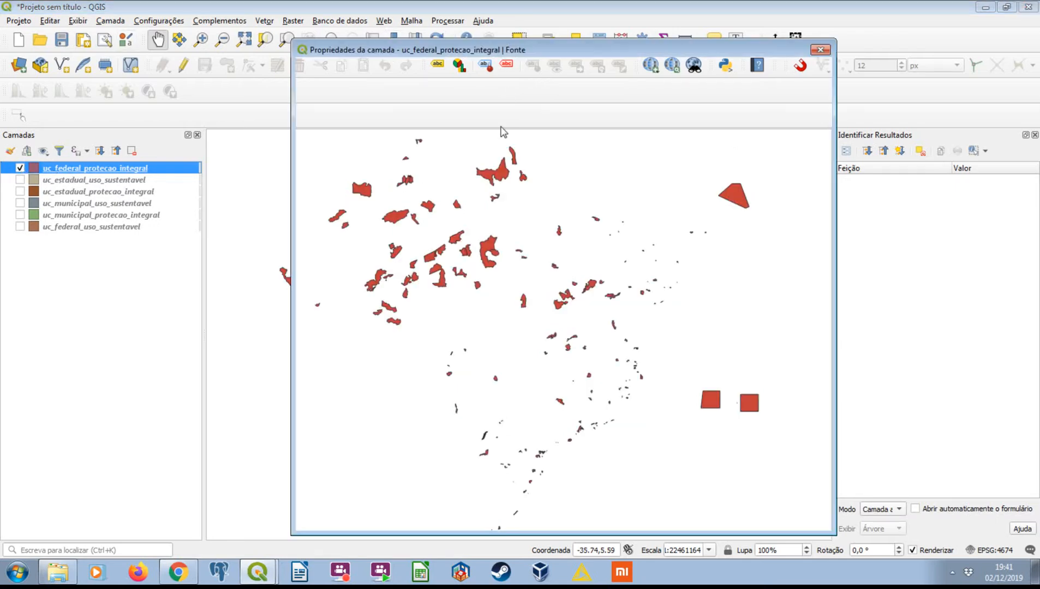
click(528, 105)
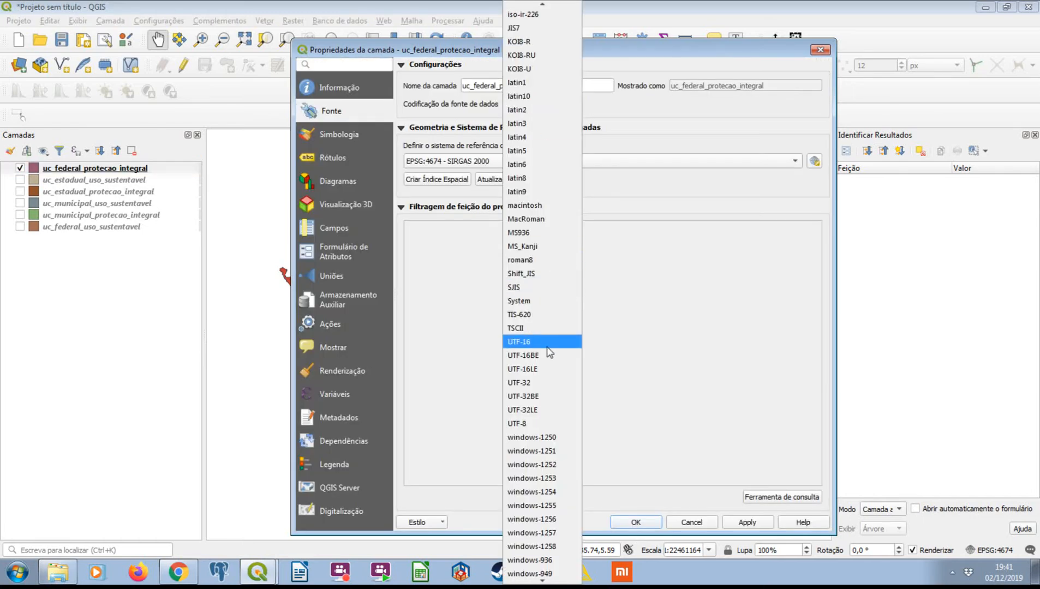
click(548, 348)
click(636, 522)
- Set the data source encoding of the uc_estadual_uso_sustentavel layer to UTF-8
double_click(148, 182)
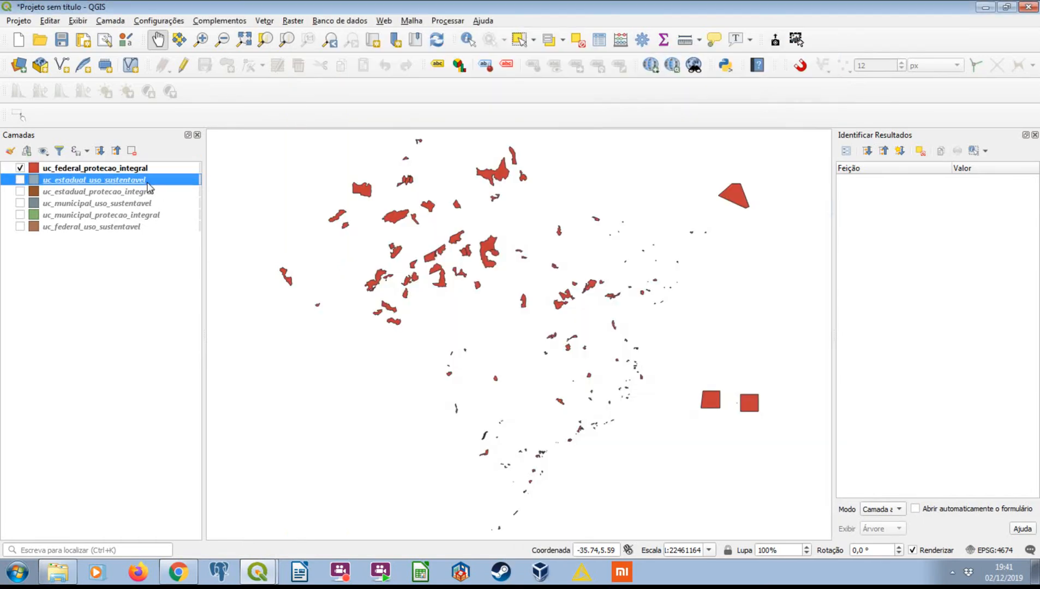
click(540, 104)
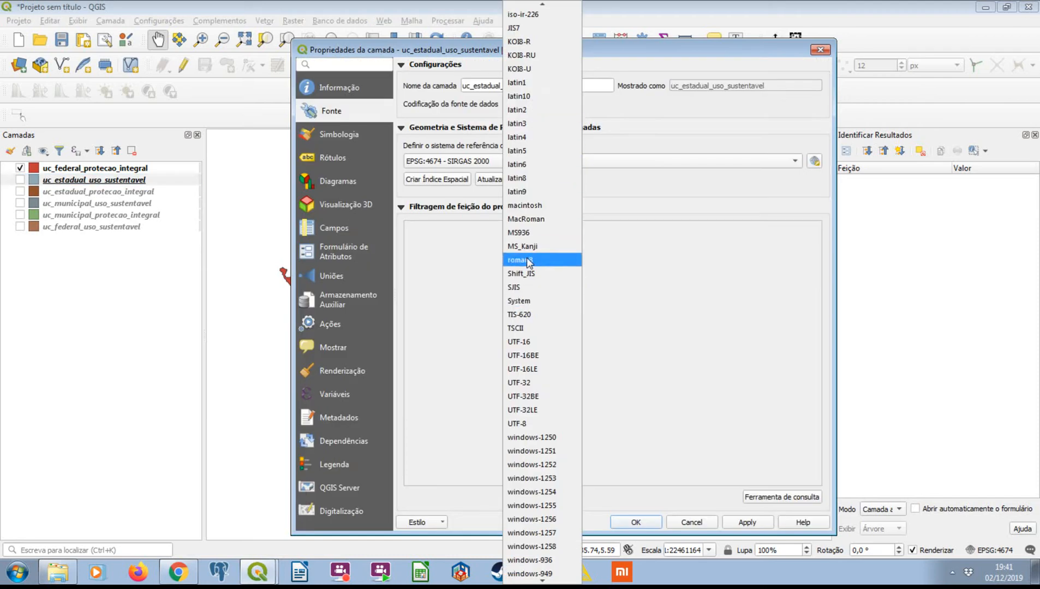
click(540, 423)
click(625, 523)
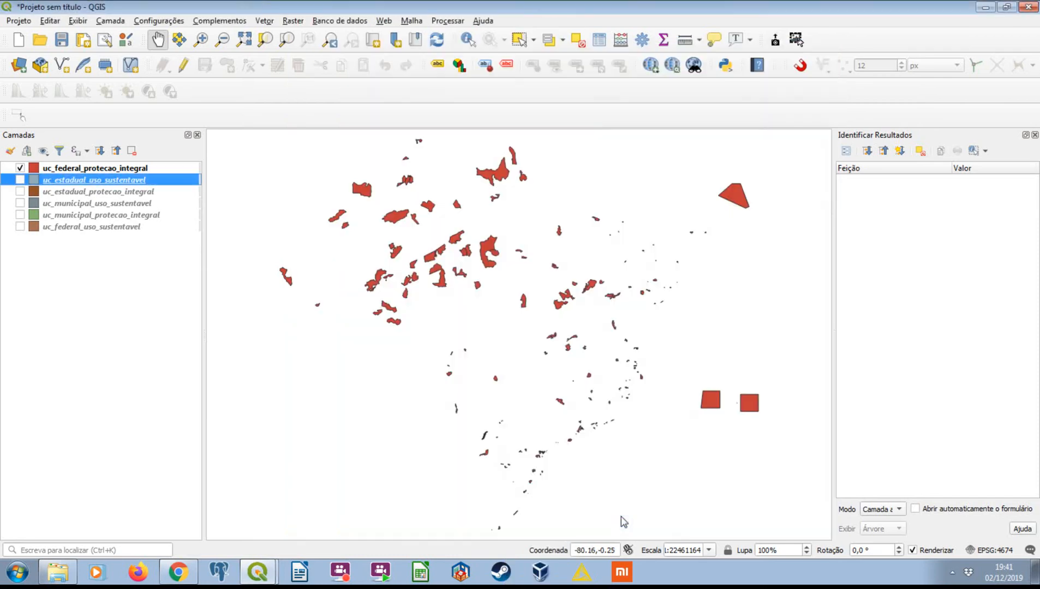
- Set the data source encoding of the uc_estadual_protecao_integral layer to UTF-8
click(146, 194)
double_click(146, 197)
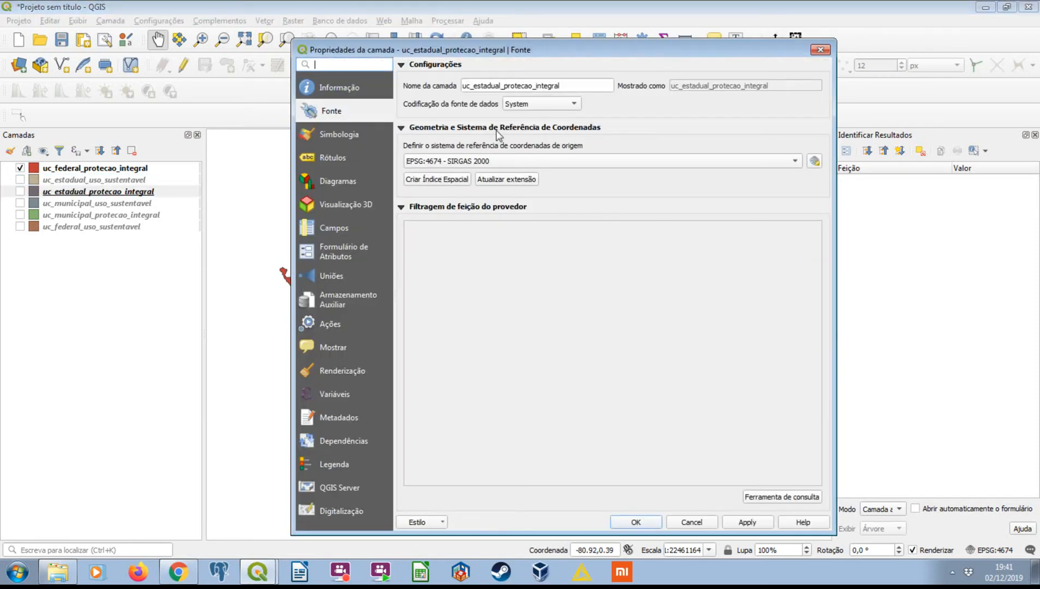
click(540, 104)
click(534, 423)
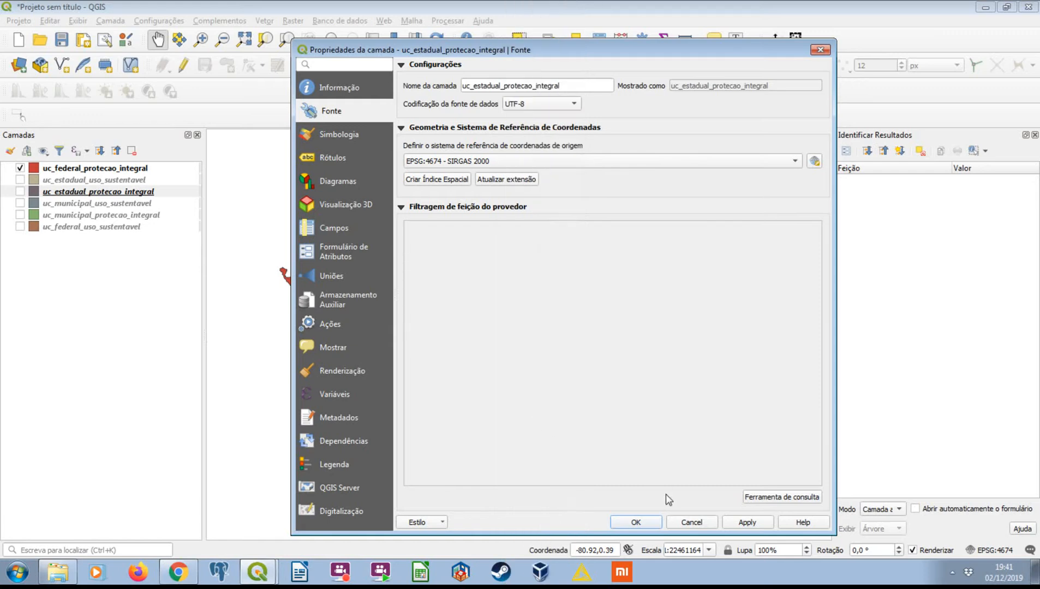
click(638, 522)
- Set the data source encoding of the uc_municipal_uso_sustentavel layer to UTF-8
click(136, 207)
double_click(169, 203)
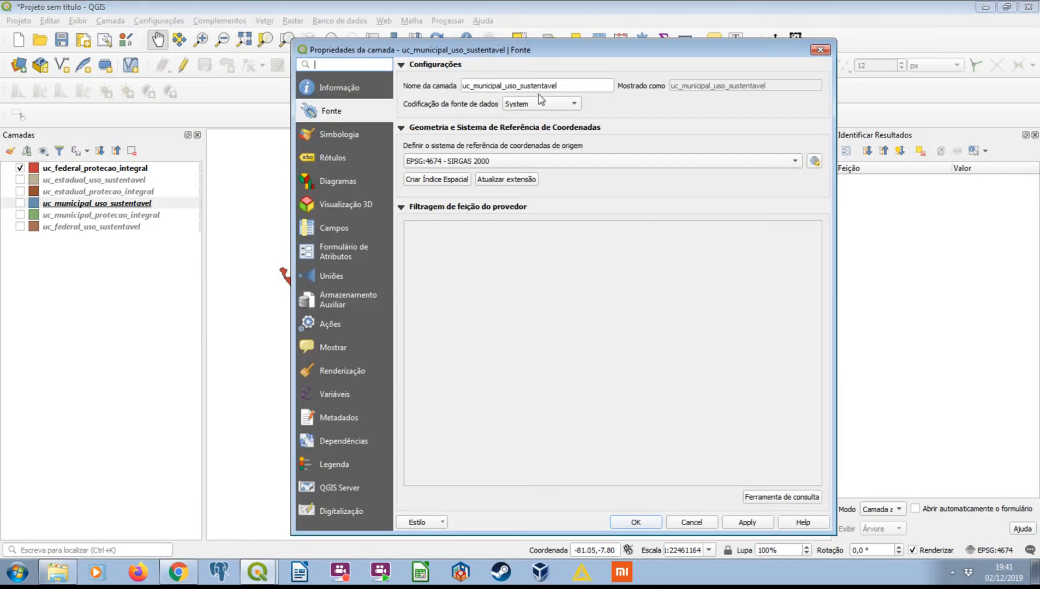
click(548, 103)
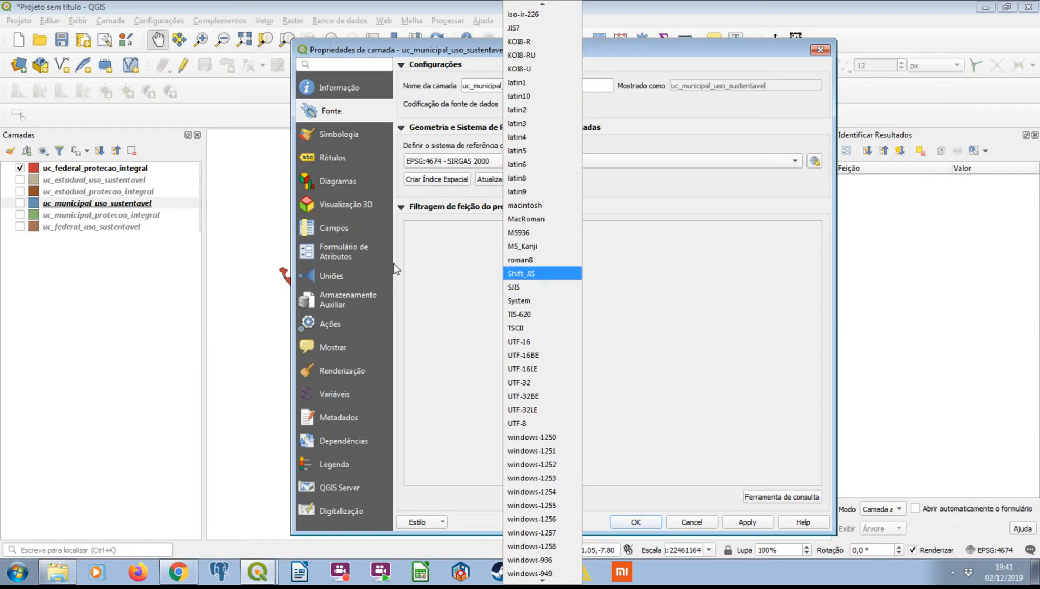
click(515, 425)
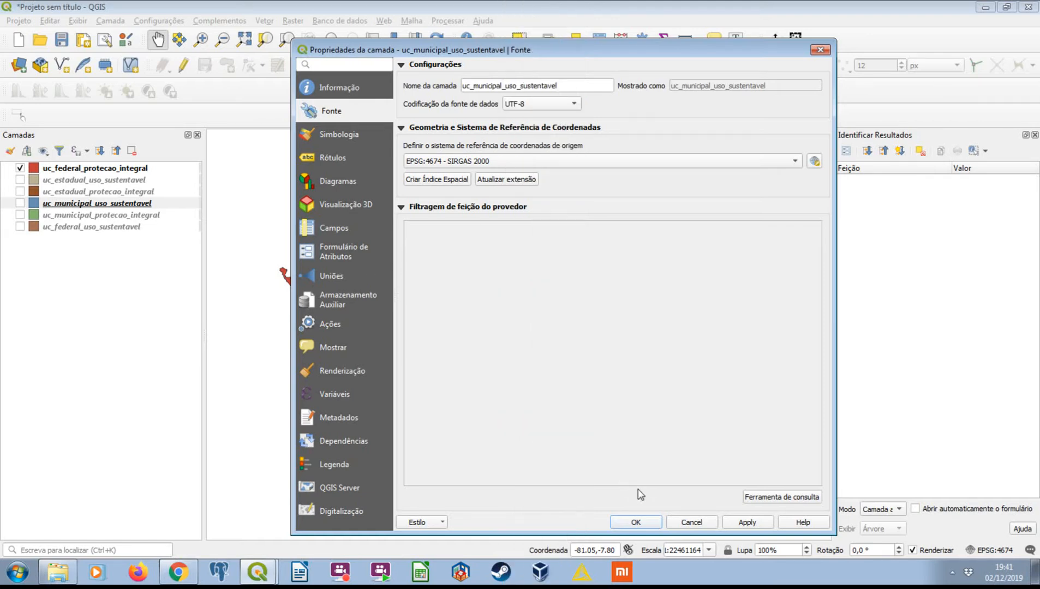
click(637, 522)
- Set the data source encoding of the uc_municipal_protecao_integral layer to UTF-8
click(149, 217)
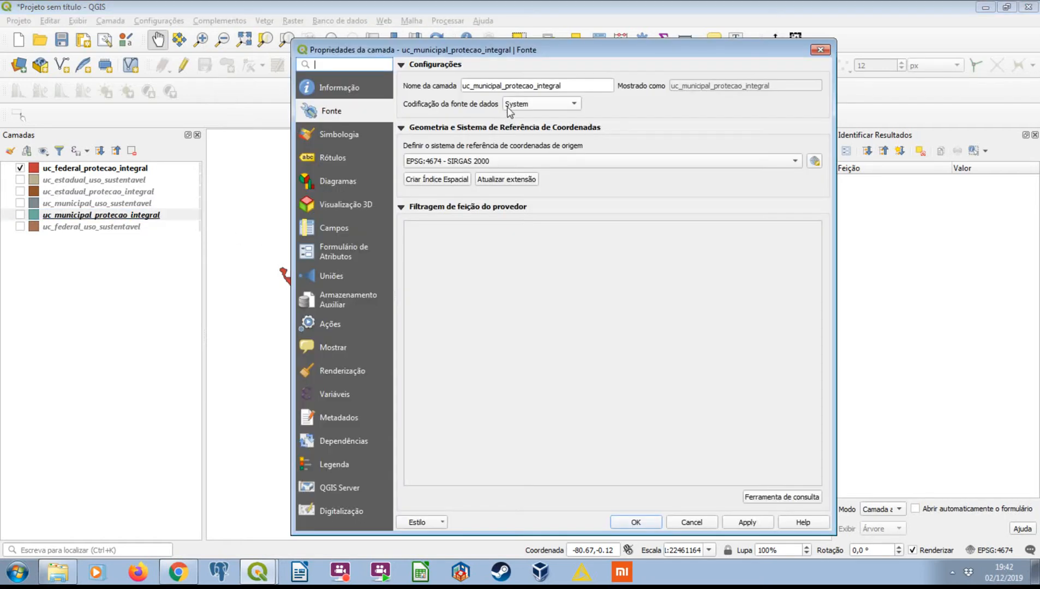
click(510, 105)
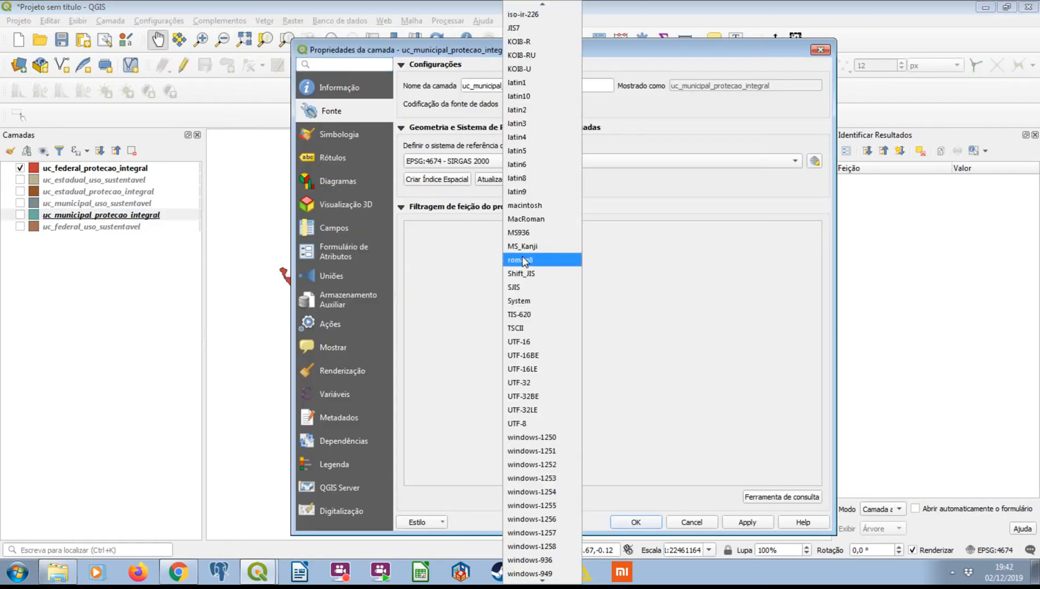
click(522, 423)
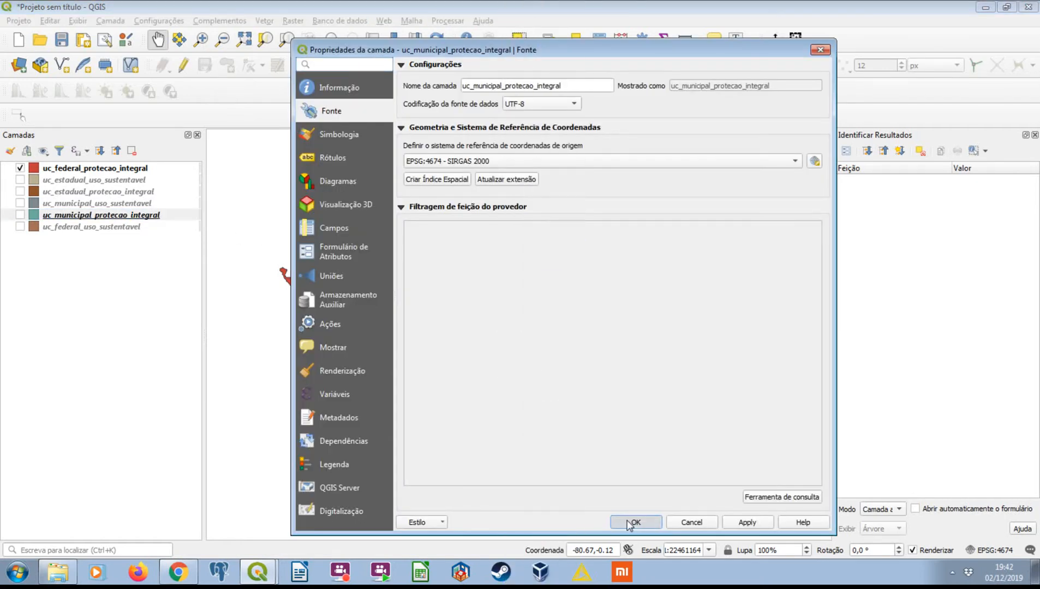
click(631, 523)
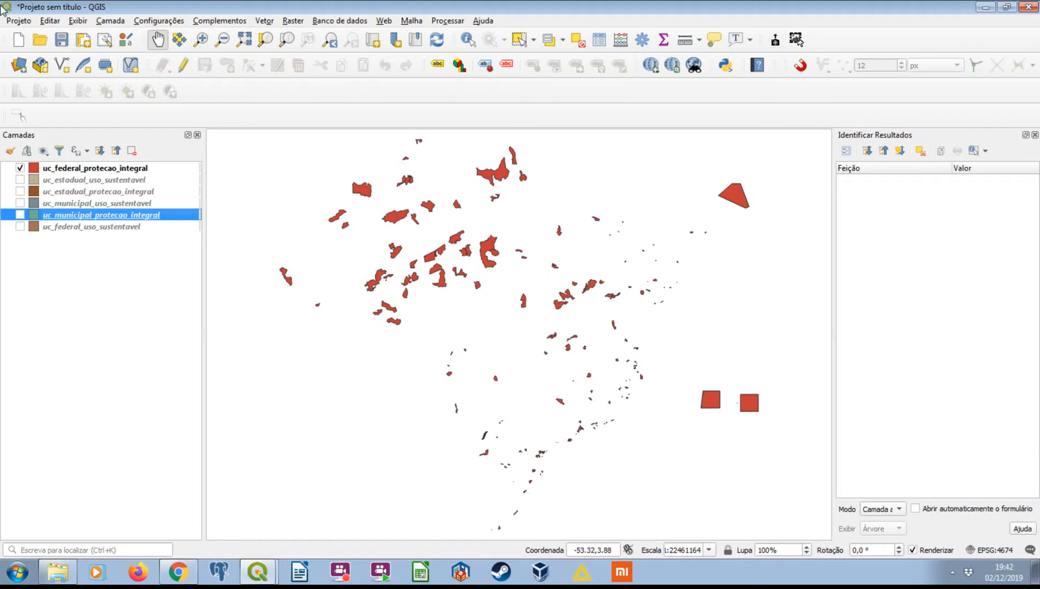
- Set the data source encoding of the uc_federal_uso_sustentavel layer to UTF-8
click(121, 227)
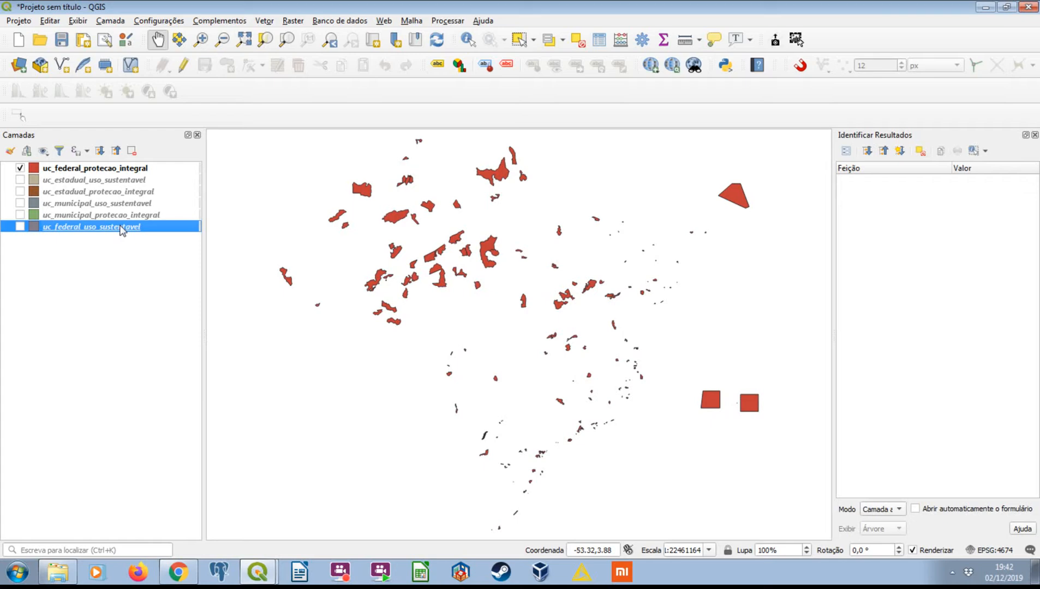
double_click(121, 227)
click(546, 105)
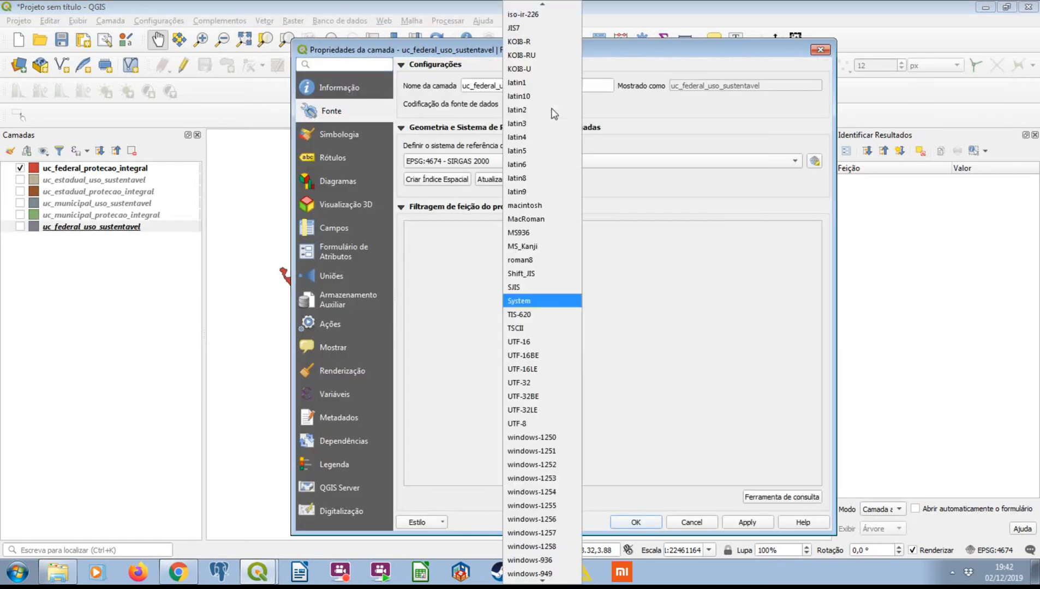
click(534, 424)
click(636, 523)
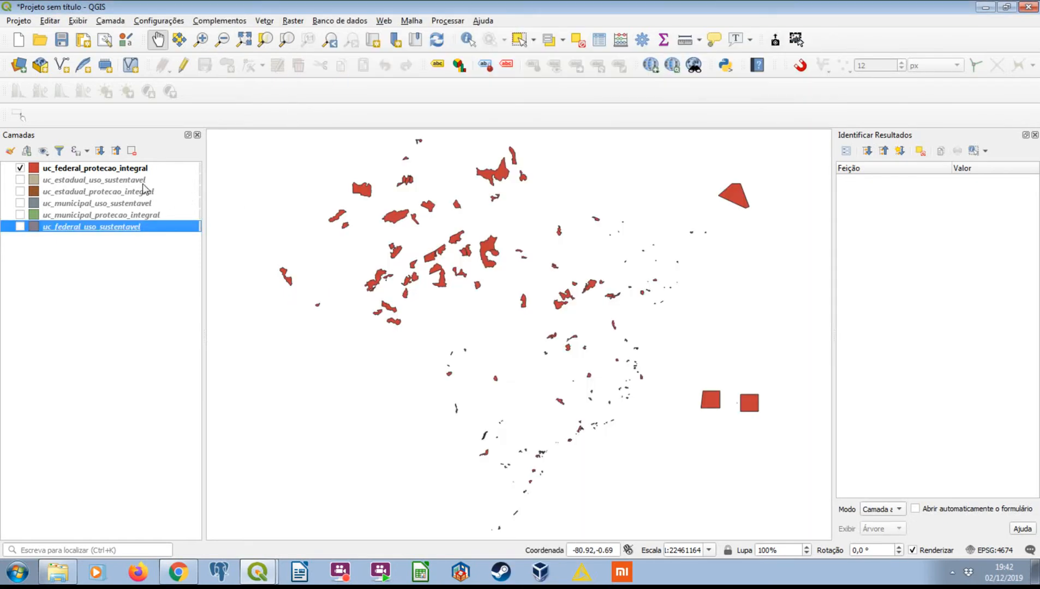
- Check the source encoding in the layer properties of the federal protecao_integral layer and the estadual and municipal layers
double_click(145, 171)
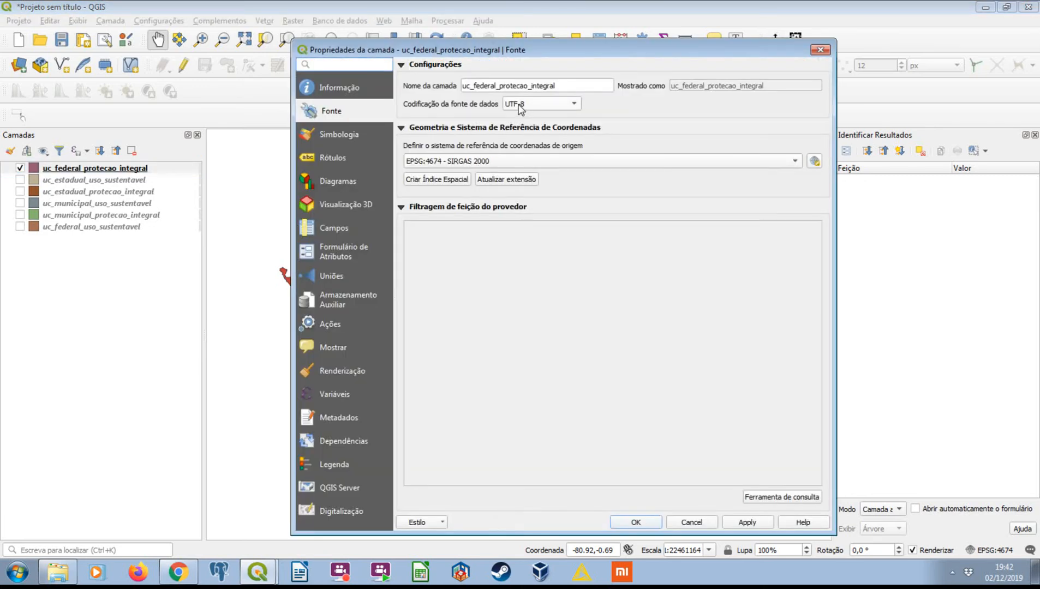
key(Escape)
click(148, 180)
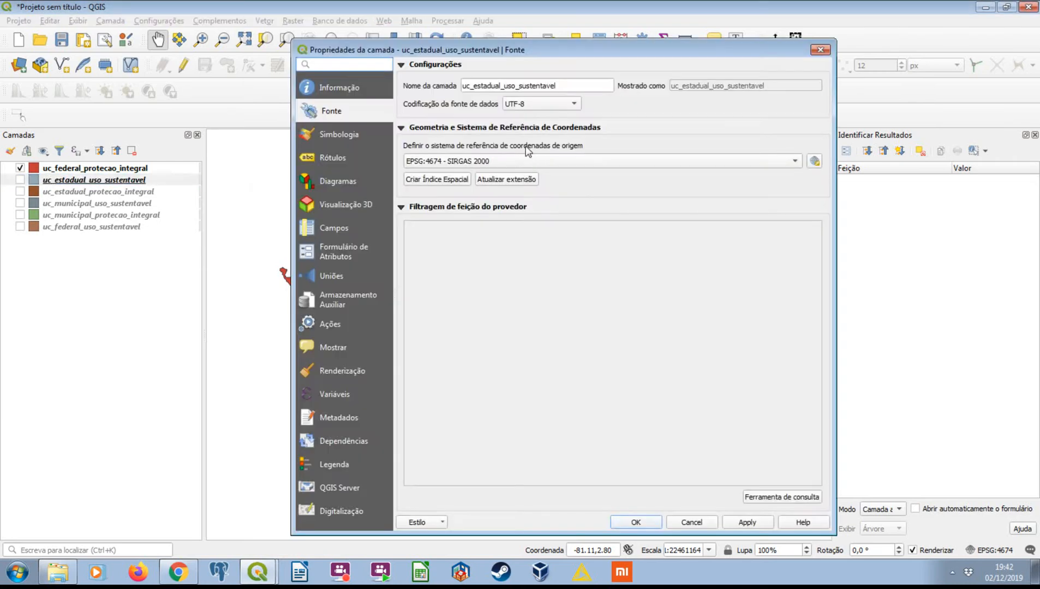
key(Escape)
double_click(144, 192)
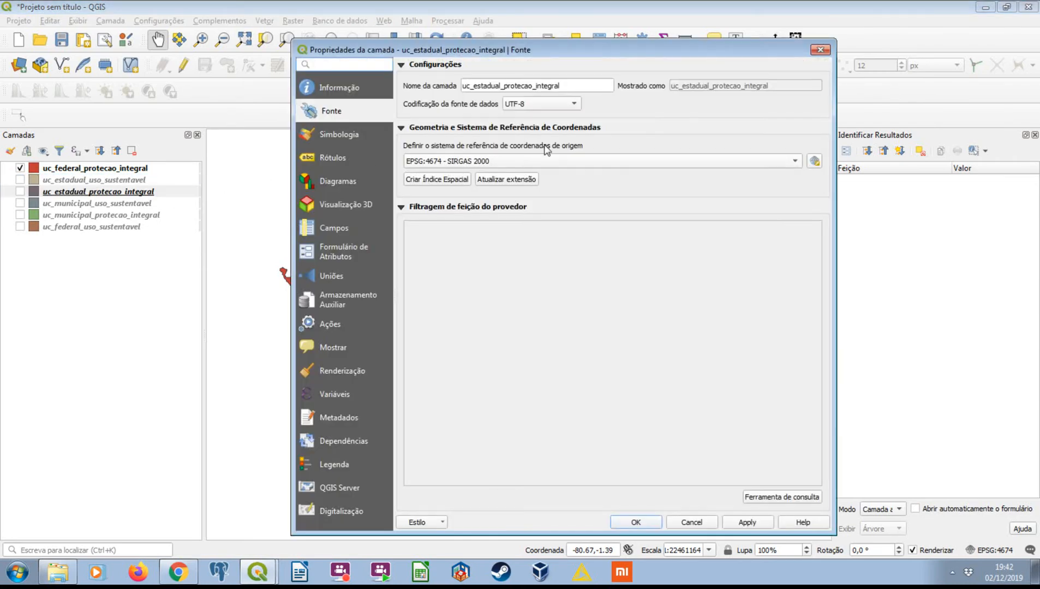
key(Escape)
double_click(125, 205)
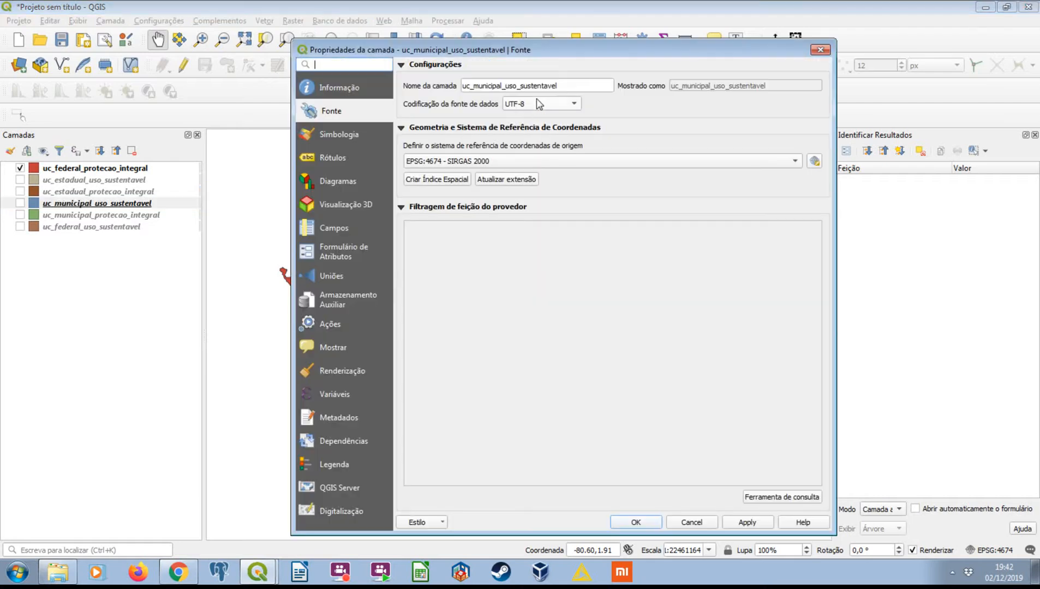
key(Escape)
click(155, 217)
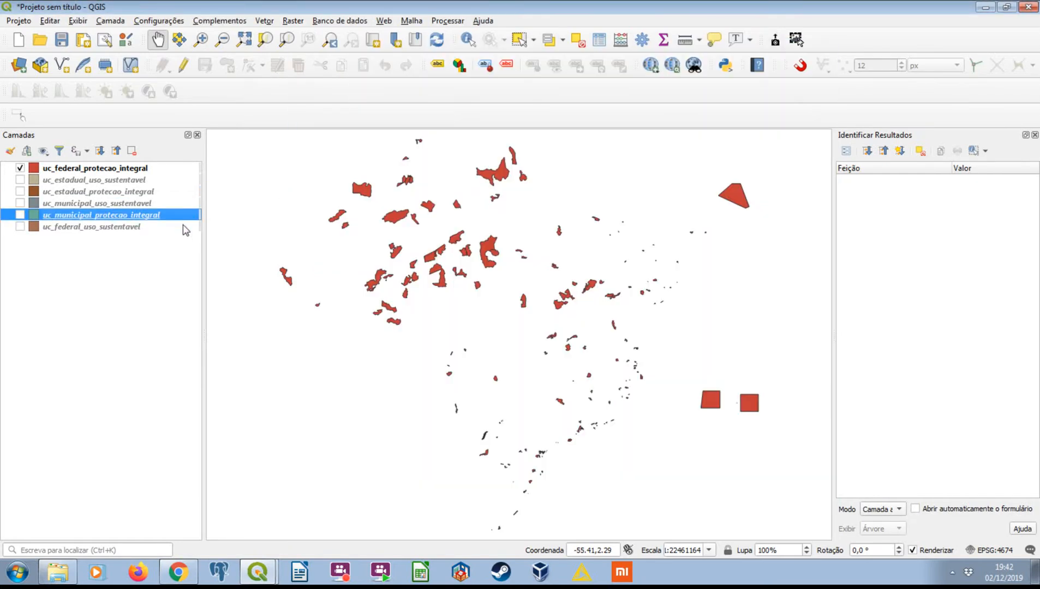
- Check the source encoding of the uc_federal_uso_sustentavel layer, and make all six conservation unit layers visible on the map
double_click(160, 228)
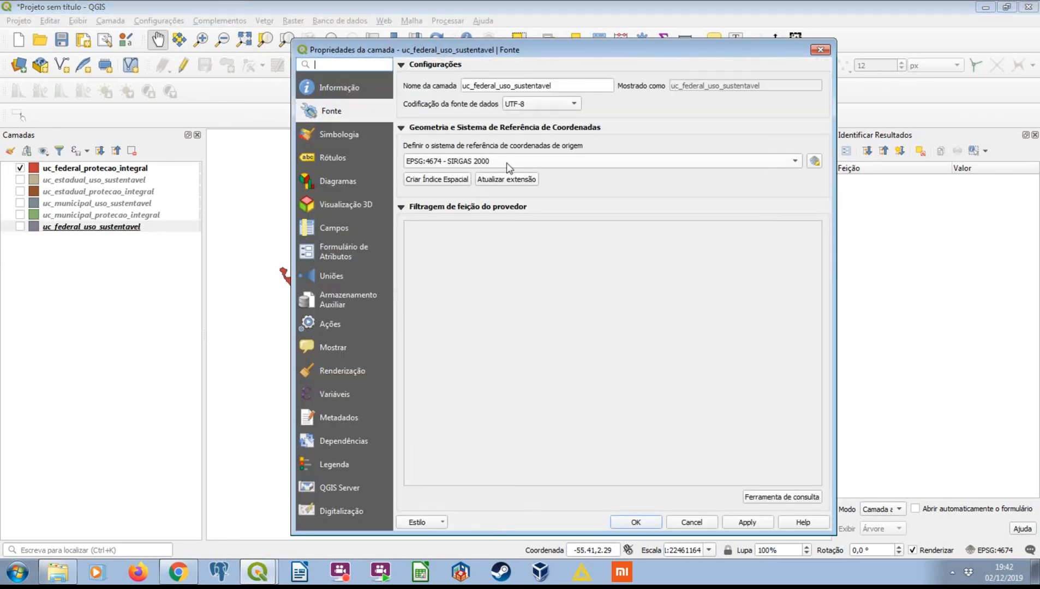
key(Escape)
click(20, 168)
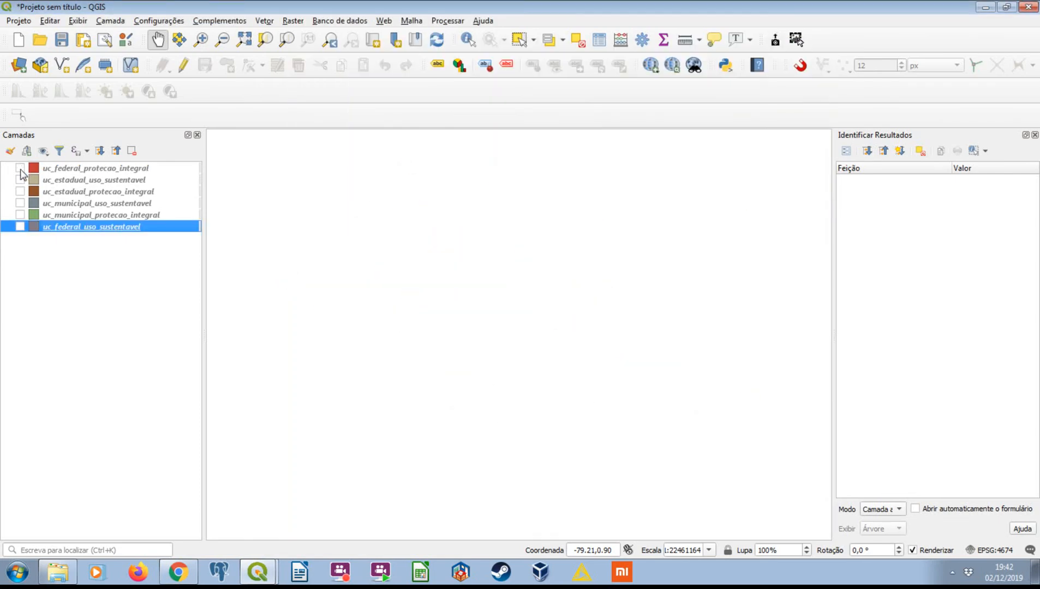
click(20, 168)
click(20, 180)
click(20, 192)
click(20, 203)
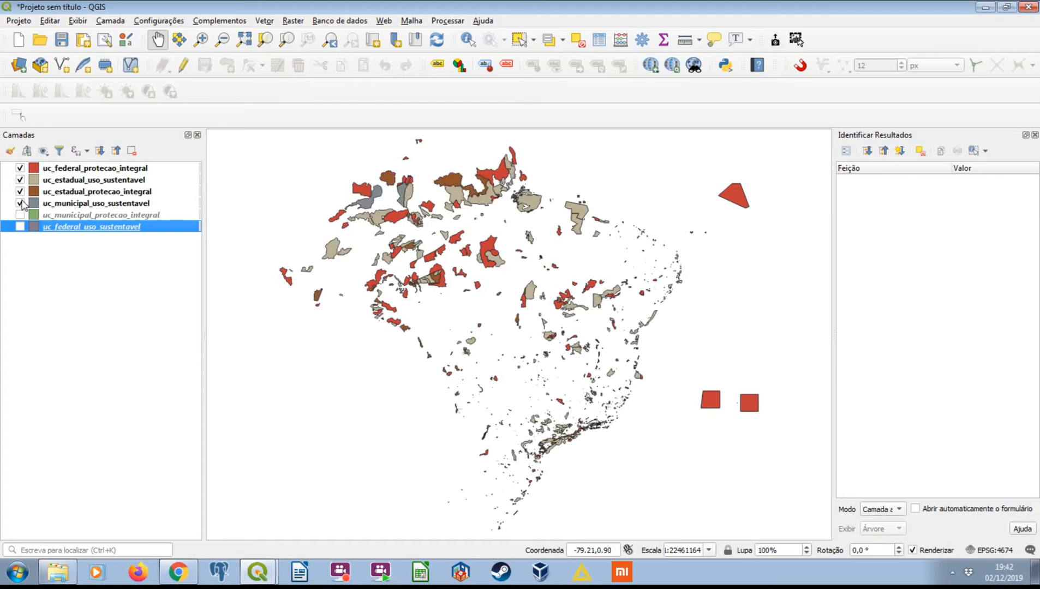
click(20, 215)
click(20, 226)
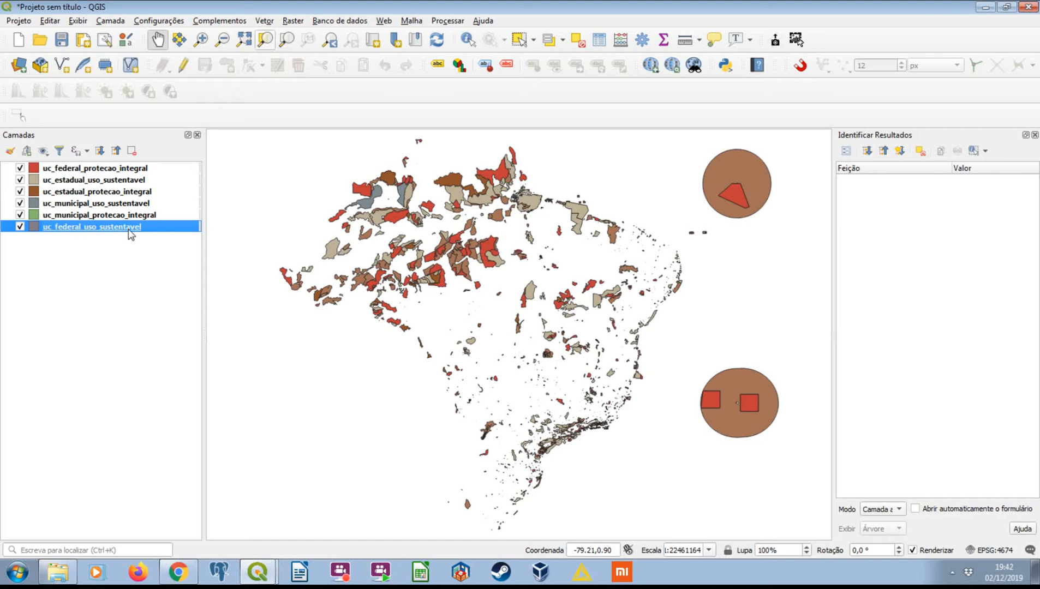
- Open an SQL query window for the postgres database in the database manager, and widen the window and its provider tree
click(340, 23)
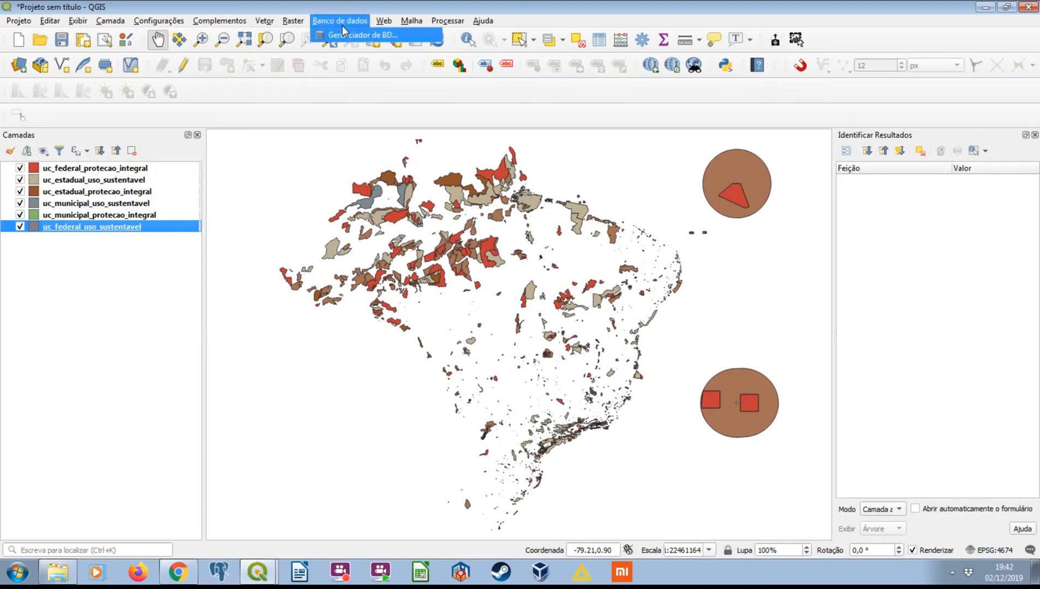
click(345, 35)
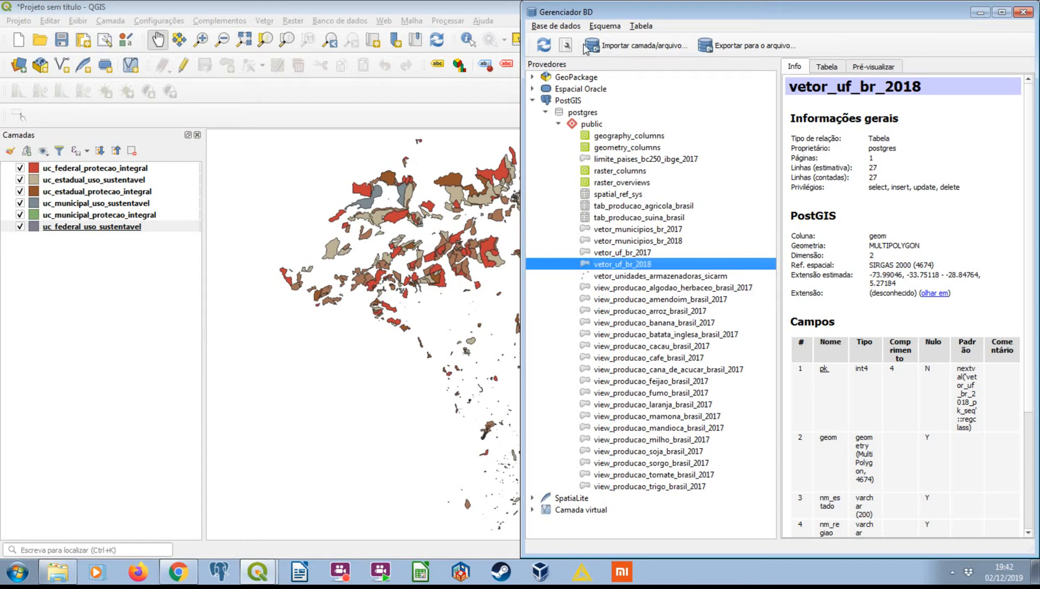
click(565, 45)
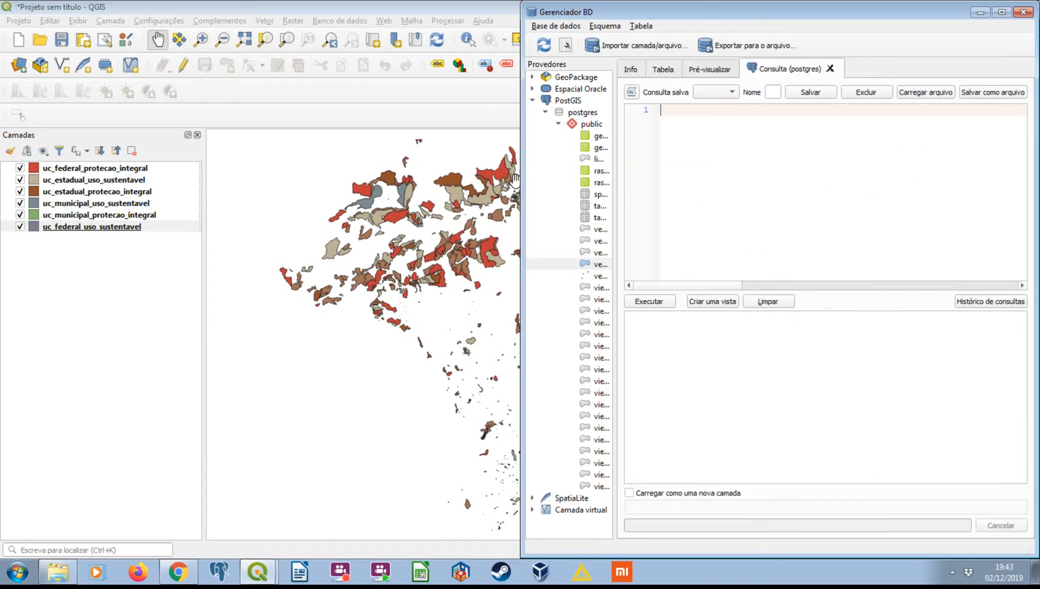
drag(515, 177, 377, 180)
drag(471, 227, 549, 216)
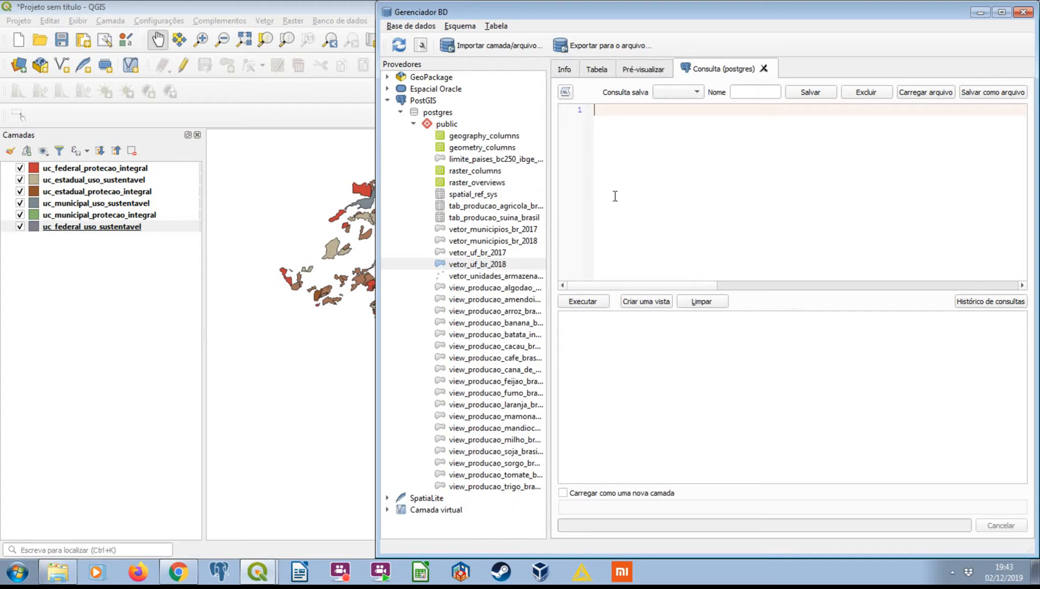
- Write the query "select * from vetor_uf_br_2018", consulting that table's records for its column names
text(select)
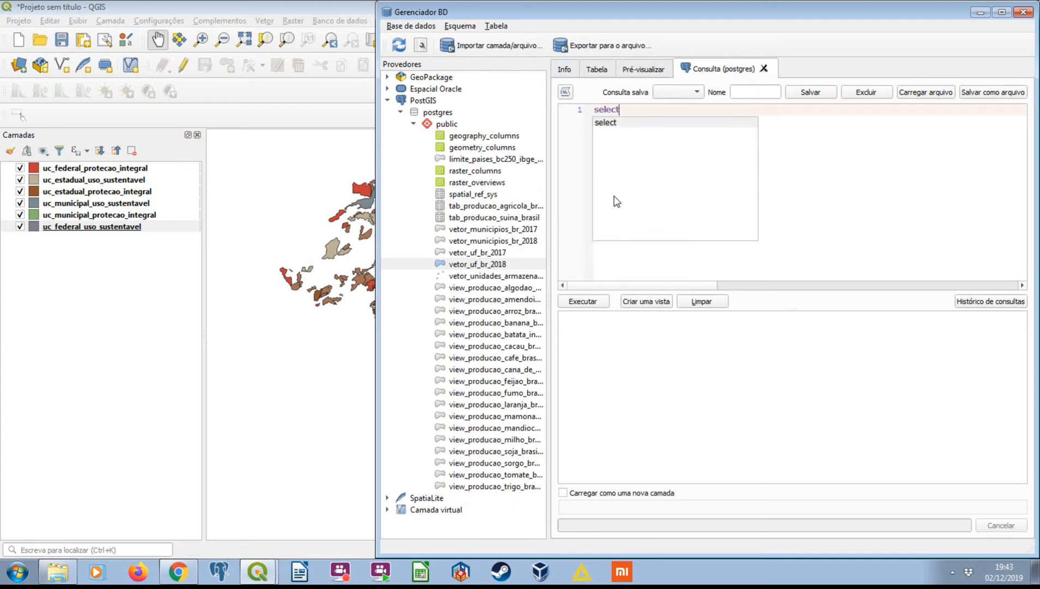
click(486, 265)
click(596, 70)
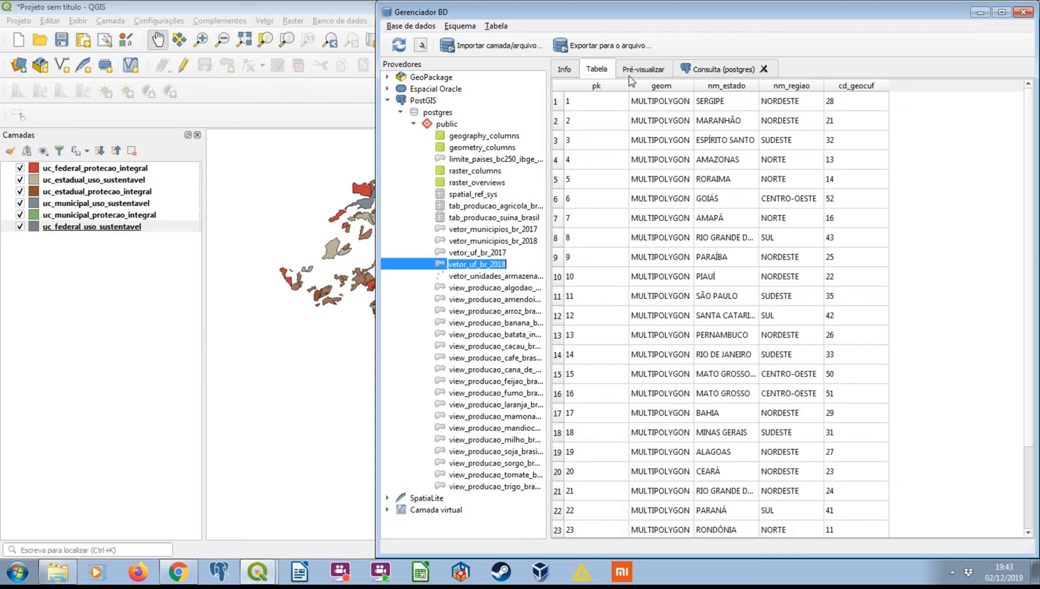
click(726, 70)
click(673, 150)
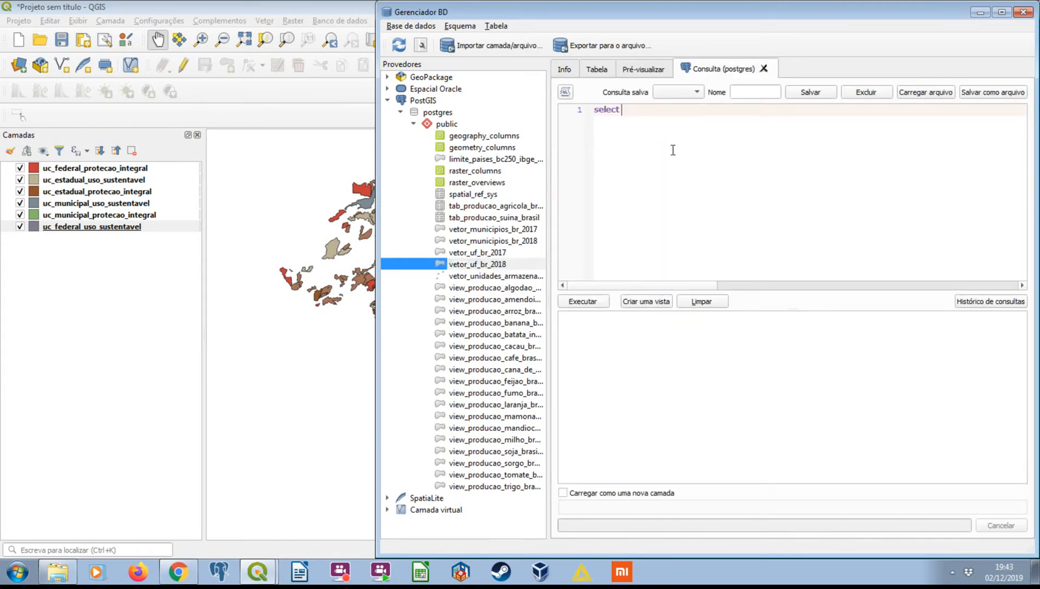
text(*)
key(Return)
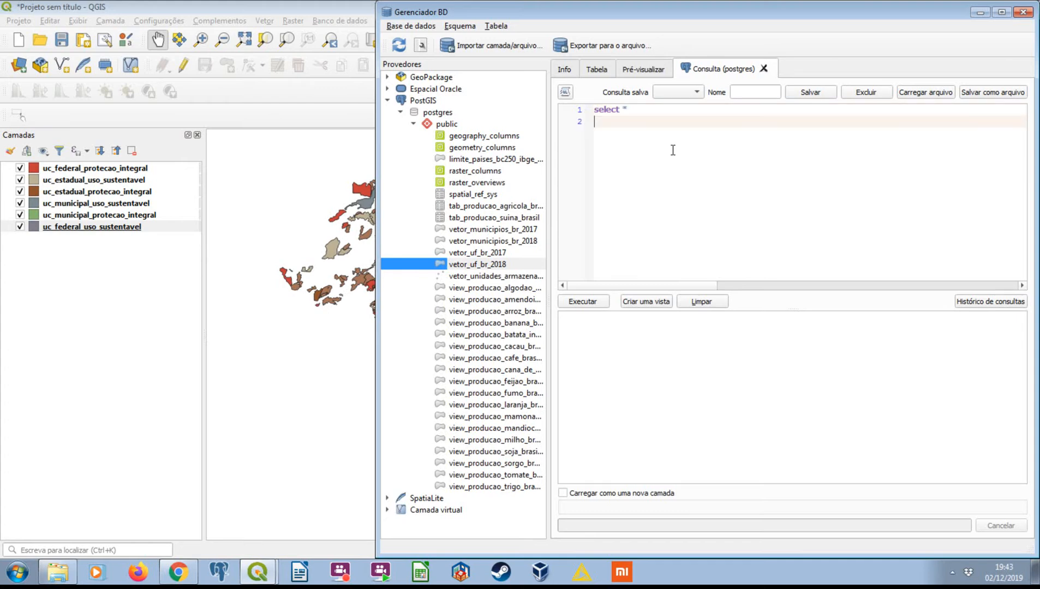
text(from ve)
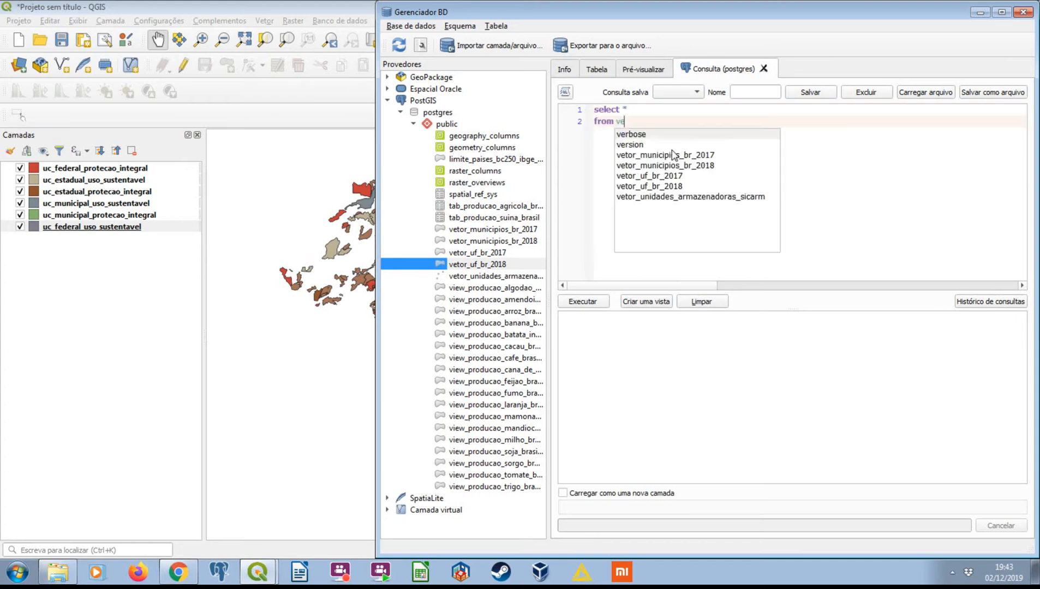
text(tor_uf)
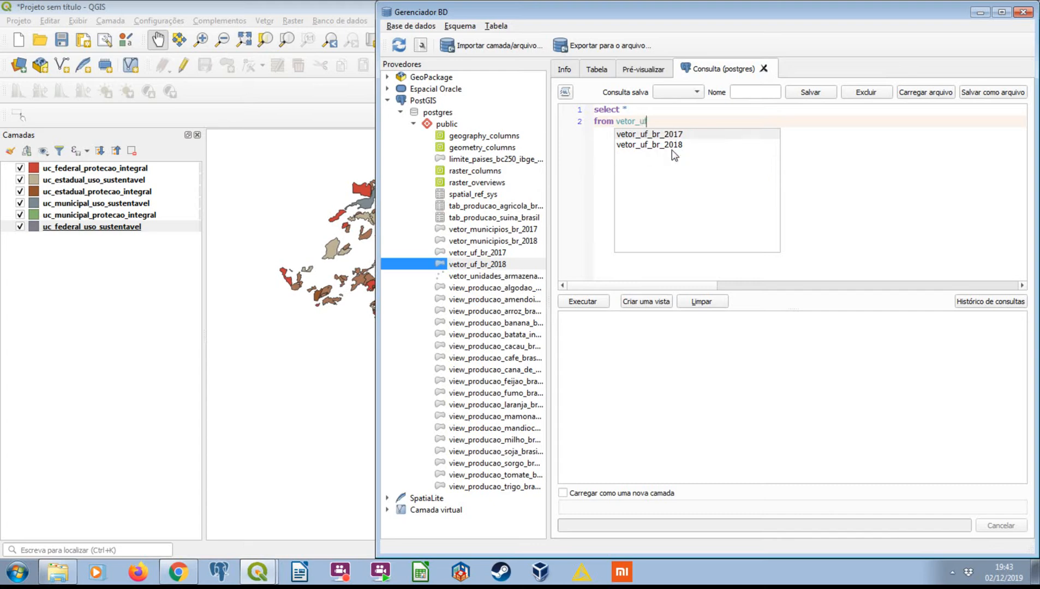
double_click(674, 147)
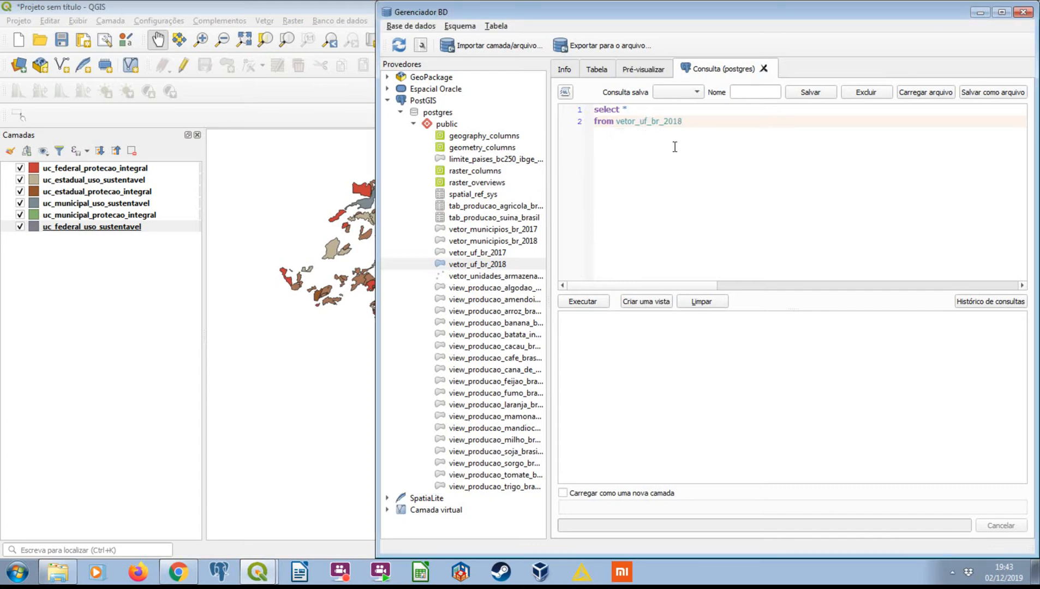
- Add the condition where nm_estado = 'PARANÁ' to the query and execute it
key(Return)
text(wher)
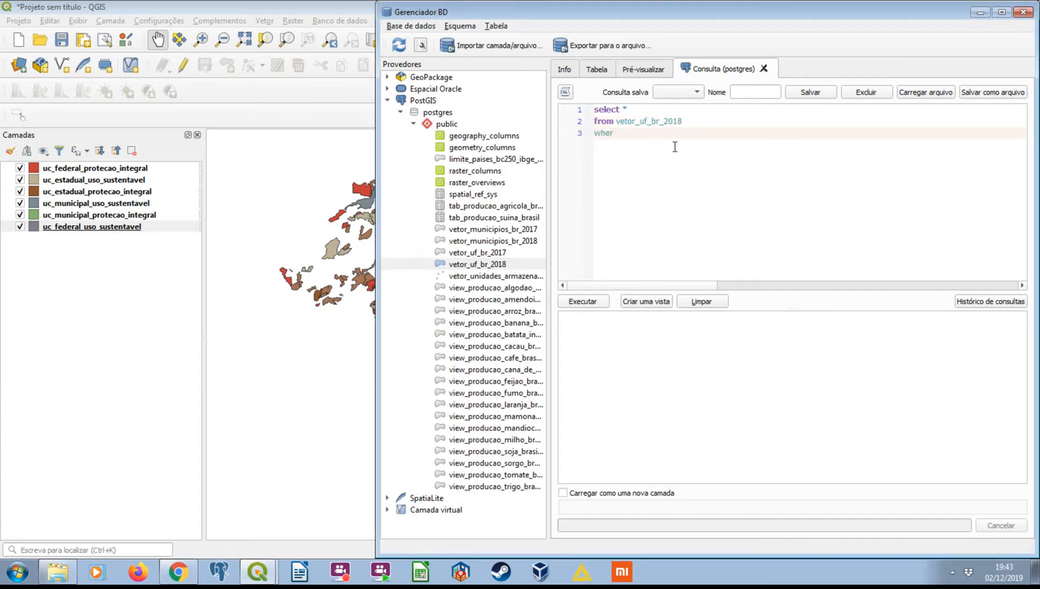
text(e nm)
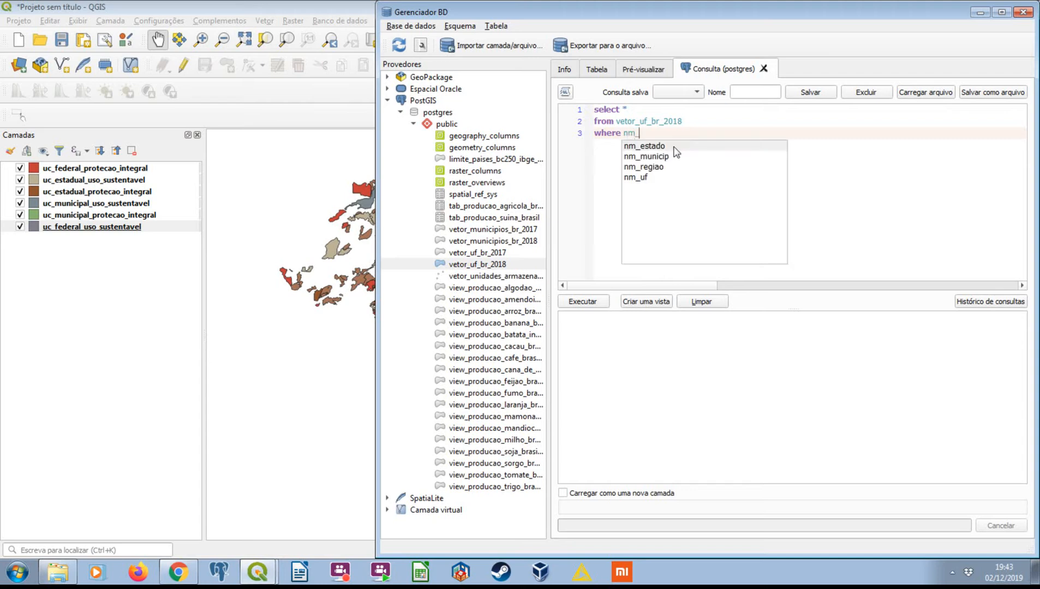
text(_)
double_click(674, 146)
text(= )
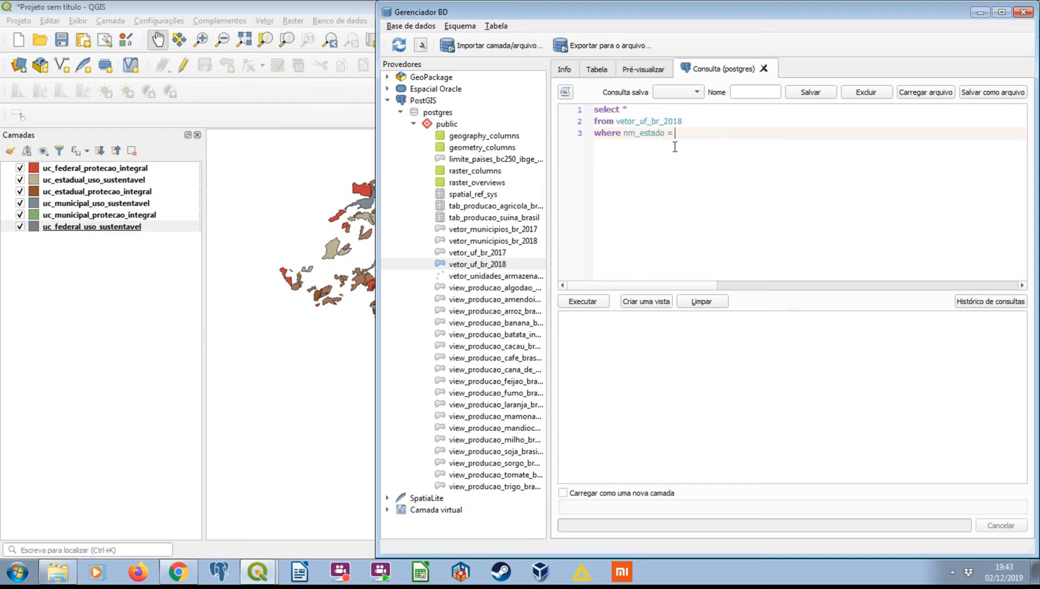
text(')
key(Caps_Lock)
text(PARAN)
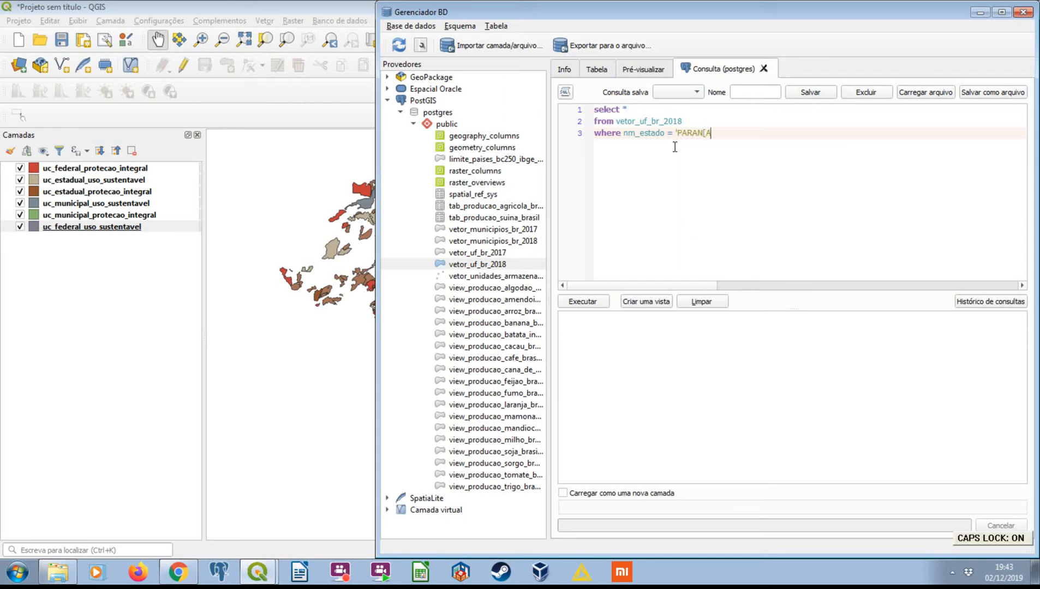
text(Á)
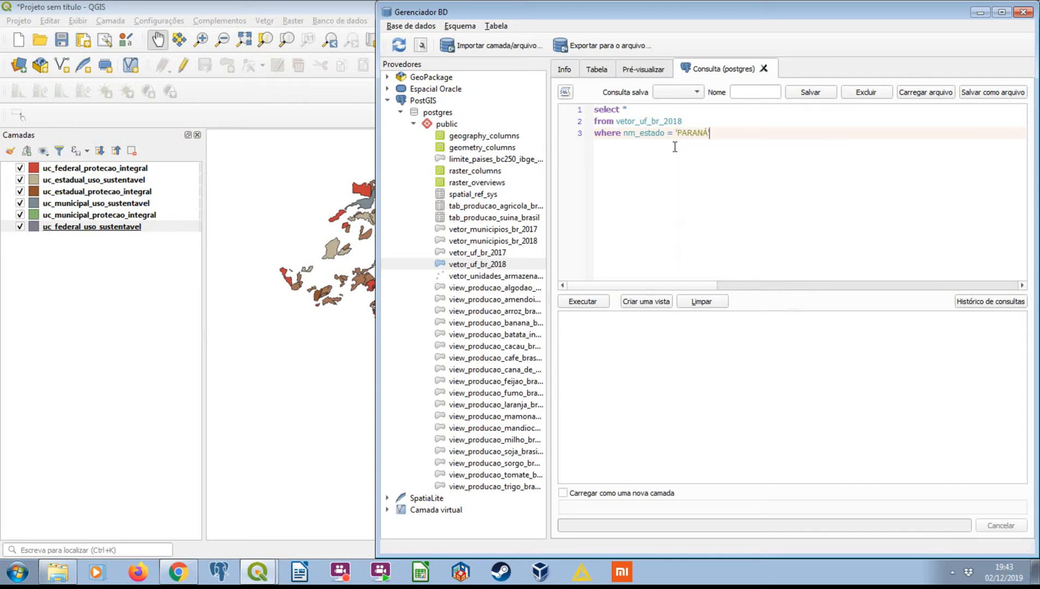
click(592, 302)
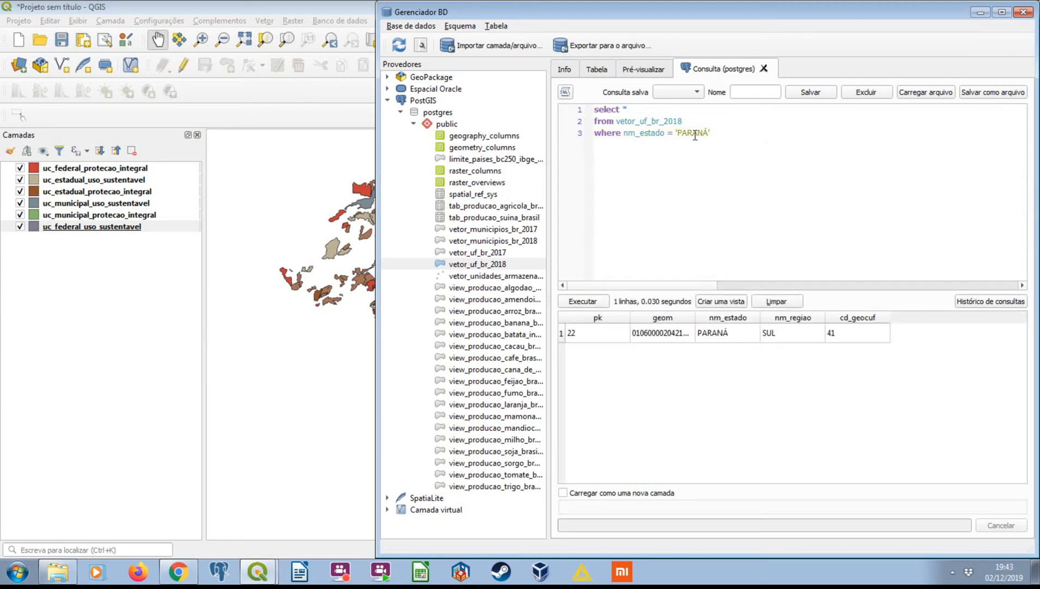
- Qualify the table name in the query's from clause with the schema, as public.vetor_uf_br_2018
drag(593, 110, 643, 108)
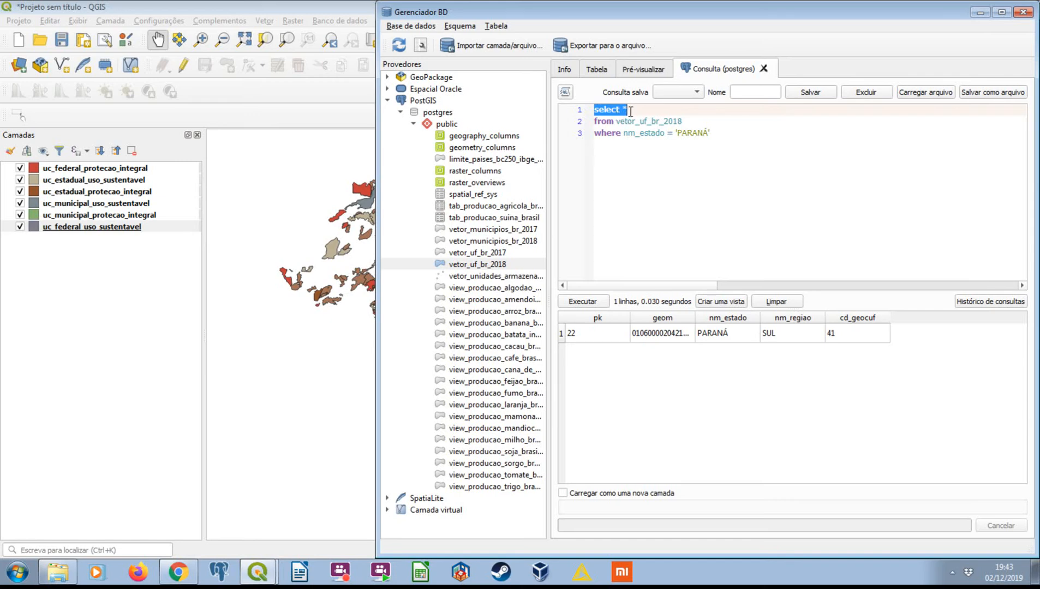
click(625, 124)
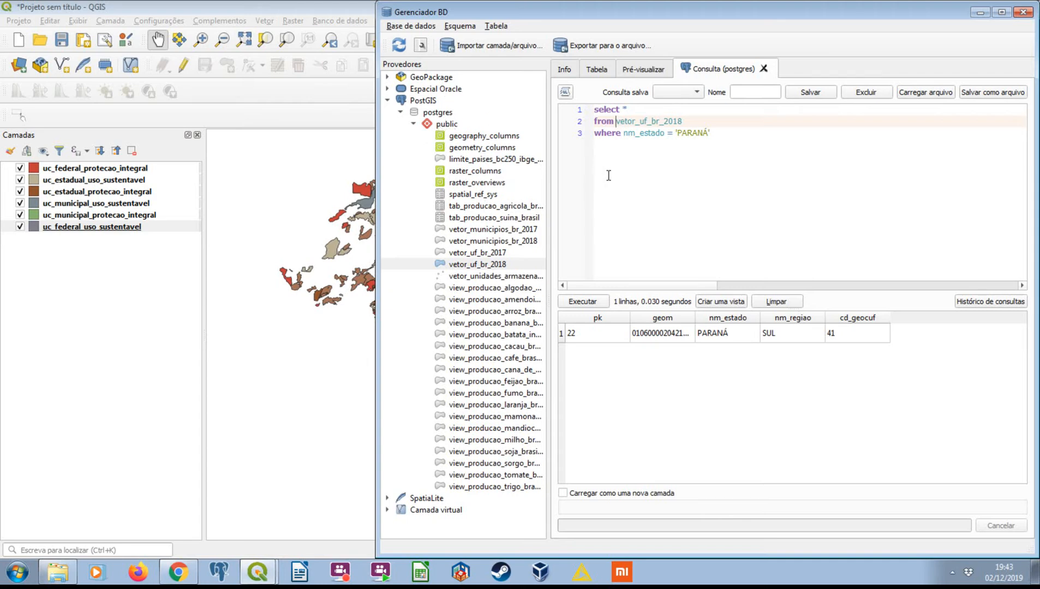
text(P)
key(BackSpace)
key(Caps_Lock)
text(pub)
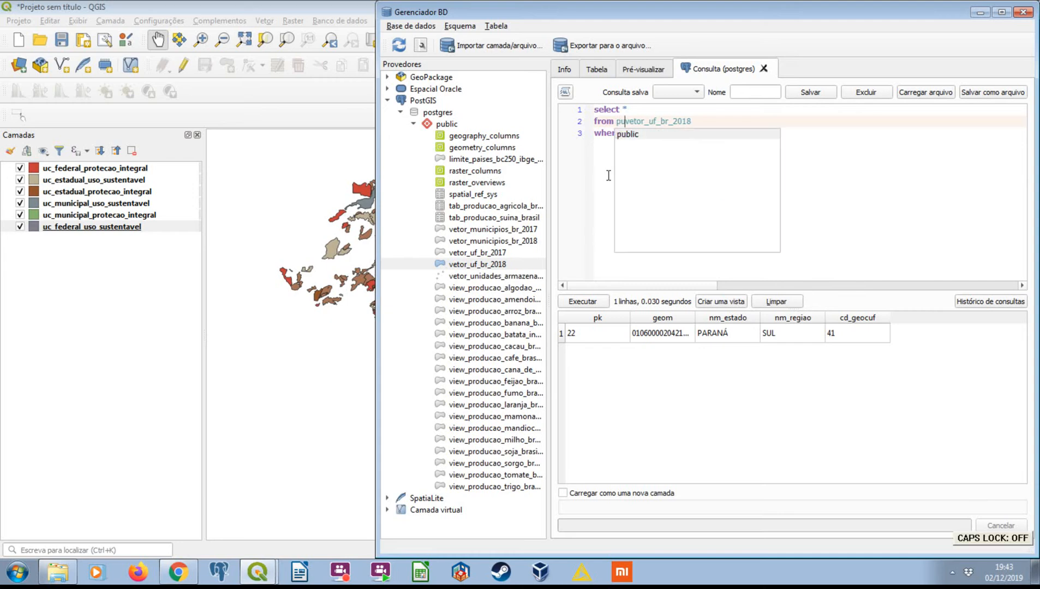
text(lic.)
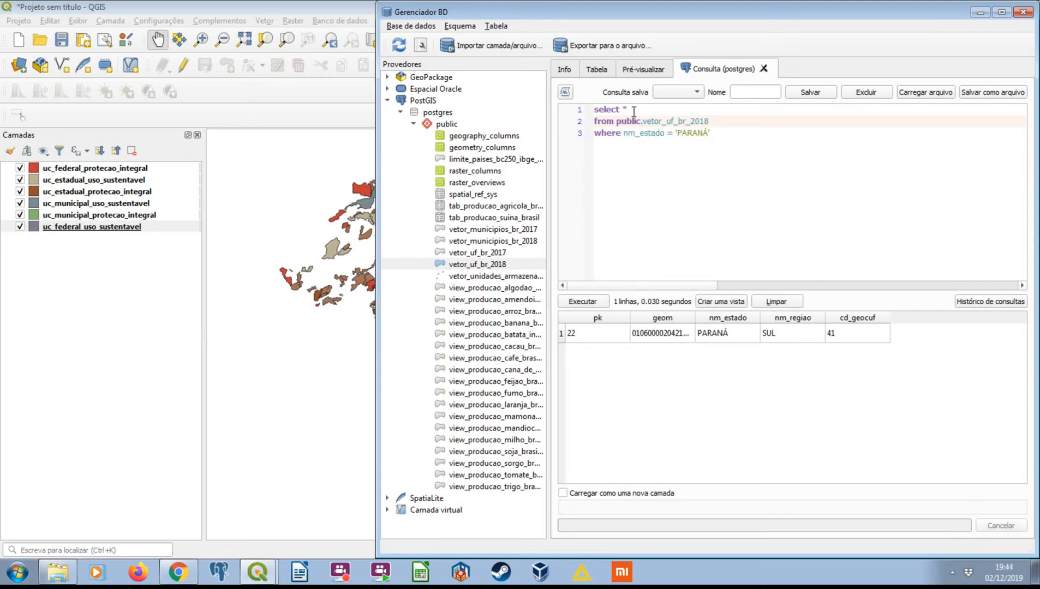
drag(633, 109, 721, 118)
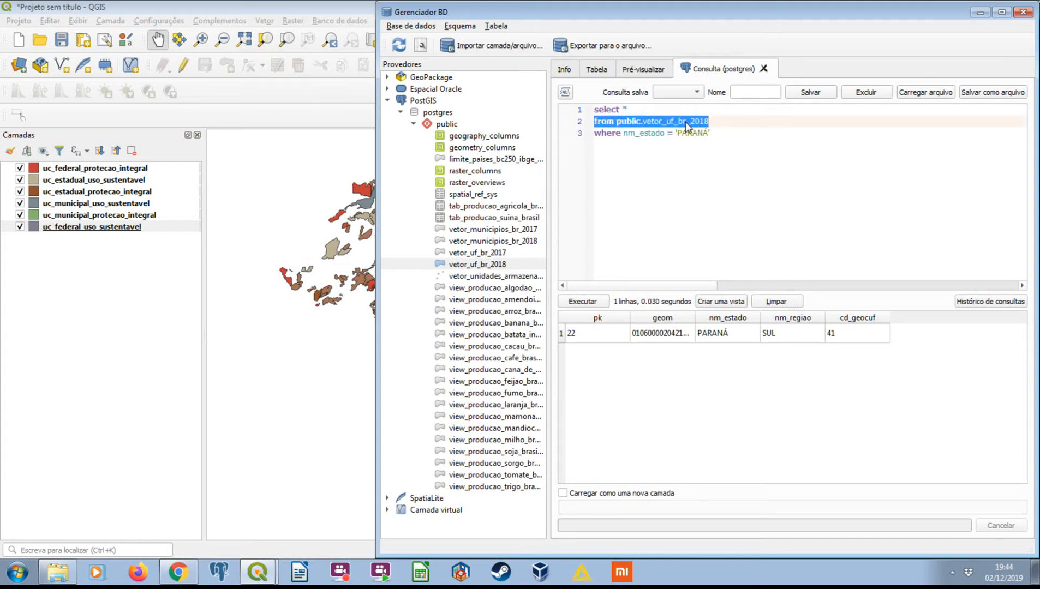
click(628, 121)
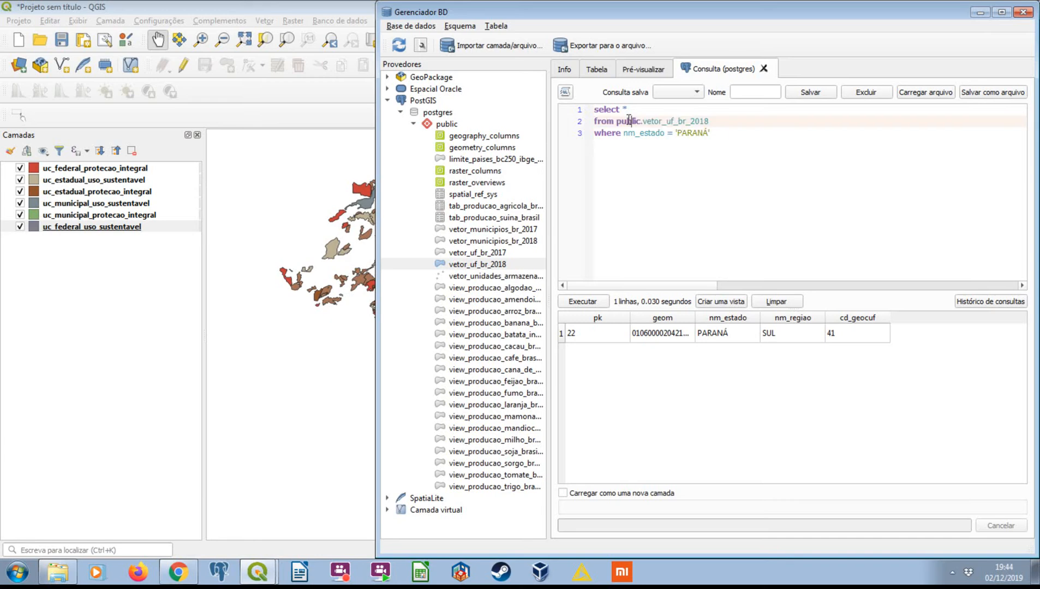
double_click(629, 122)
double_click(614, 133)
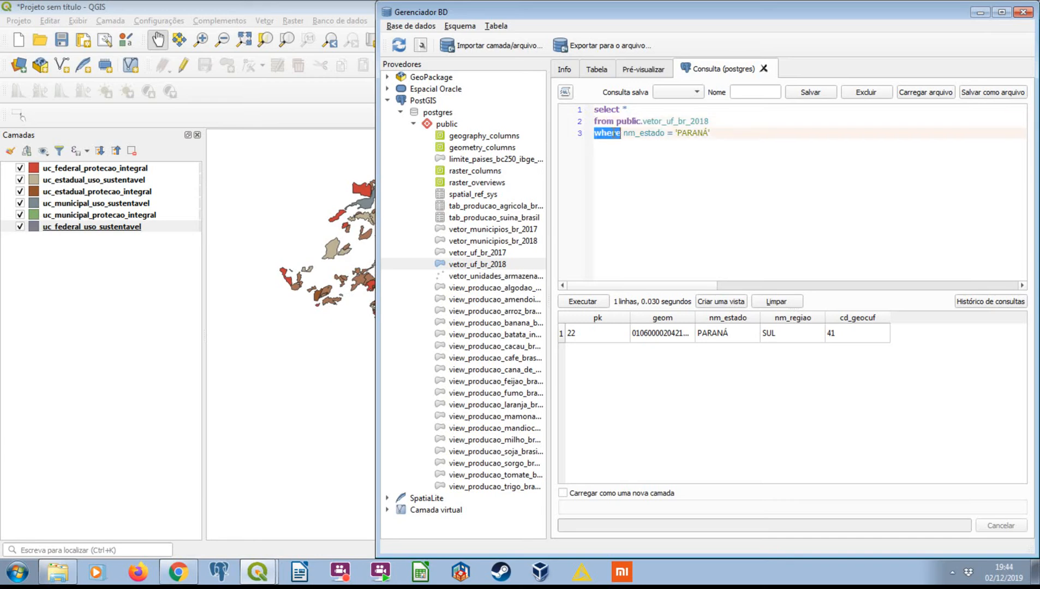
click(734, 134)
- Load the query result as a new layer named parana, with pk as the unique values column and geom as the geometry column
click(640, 494)
click(644, 462)
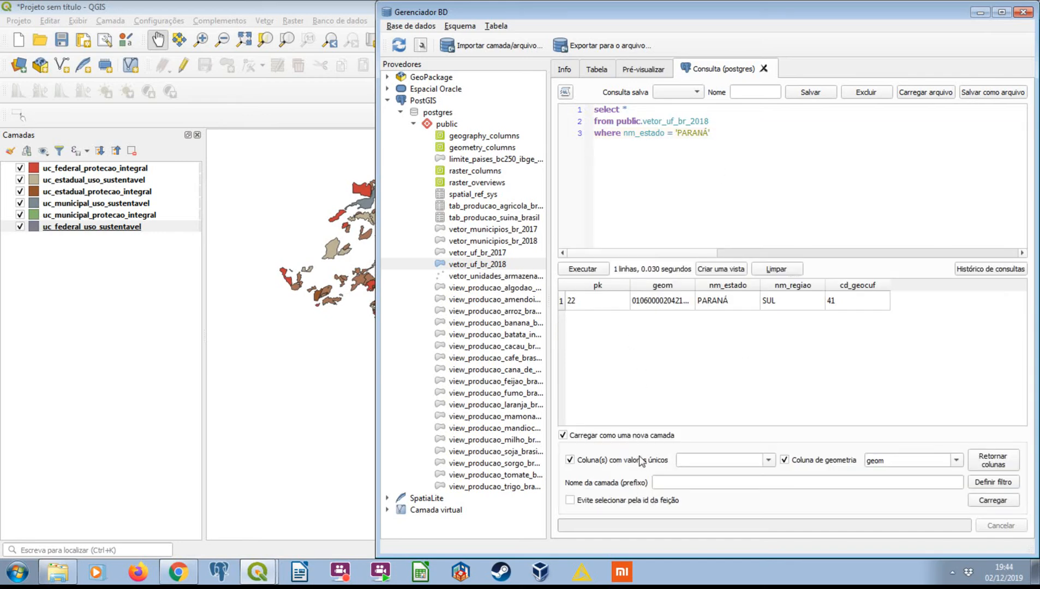
click(769, 462)
click(686, 508)
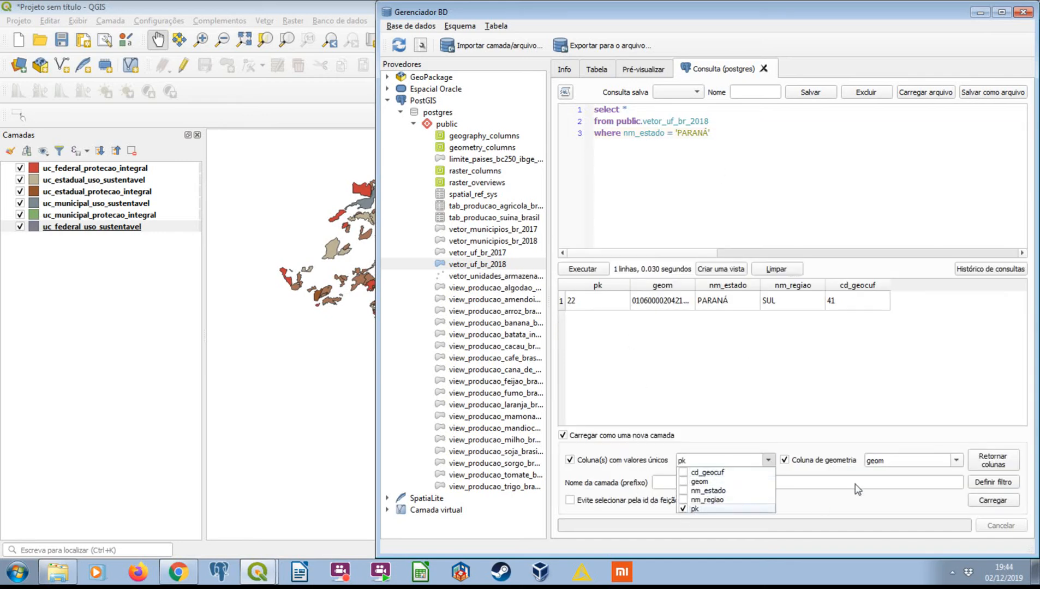
click(887, 463)
click(807, 485)
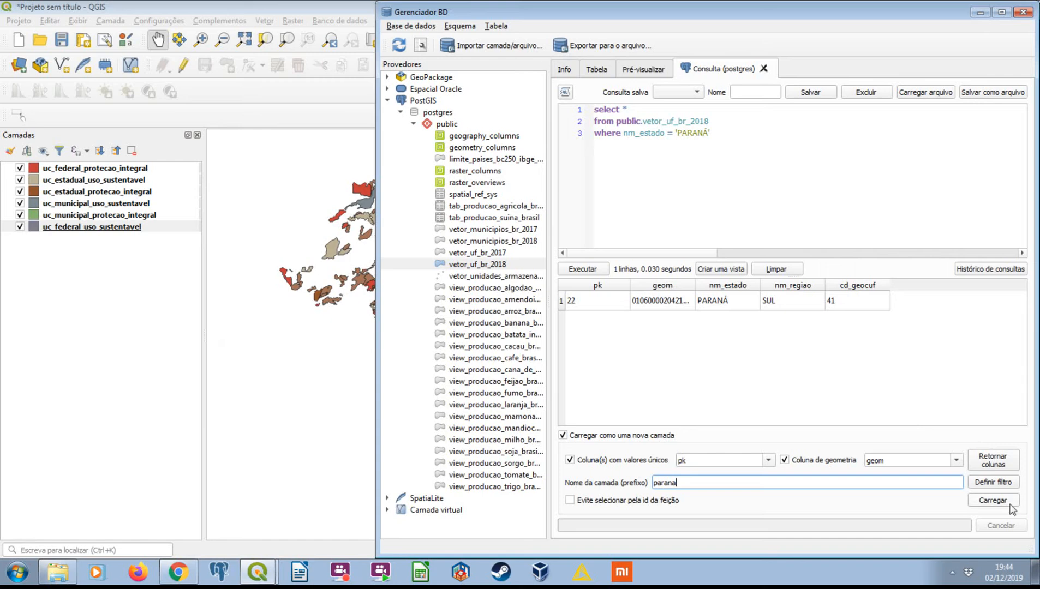
click(992, 500)
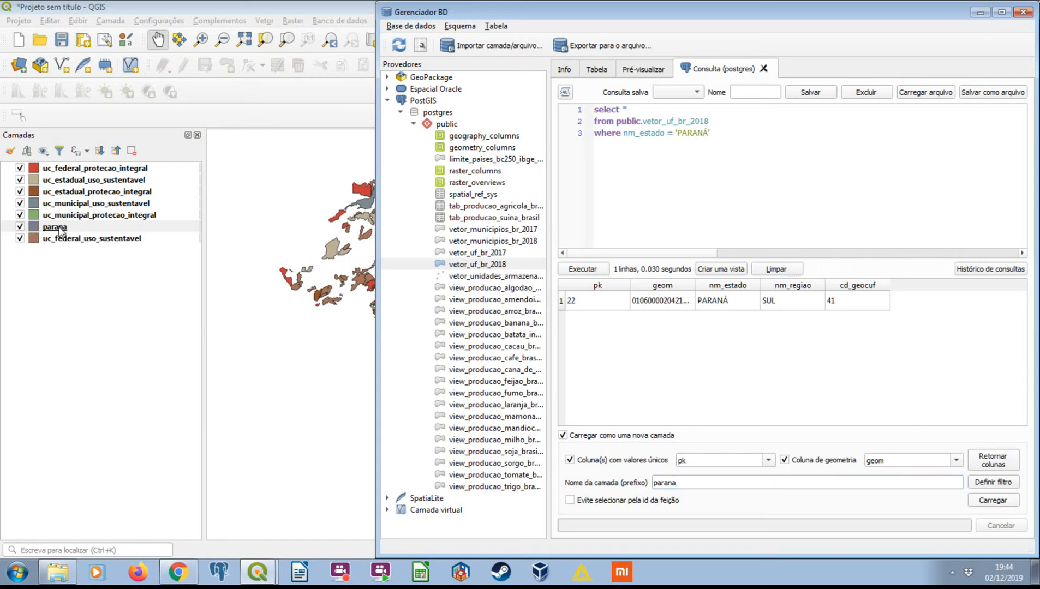
- Change the state name in the query's where condition to 'SANTA CATARINA'
double_click(686, 133)
text(Sant)
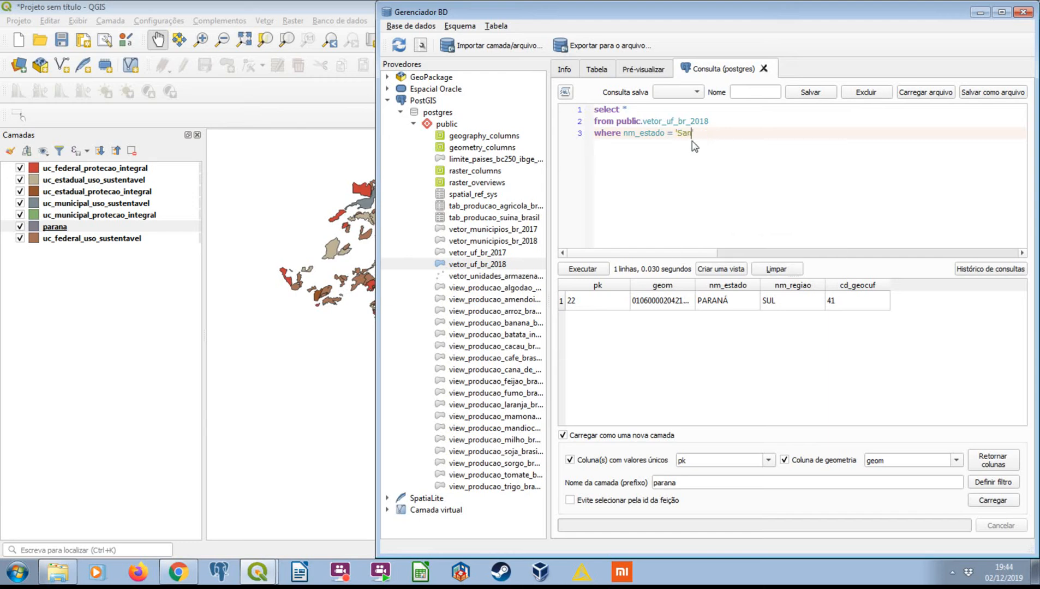
key(BackSpace)
key(BackSpace)
key(Caps_Lock)
key(BackSpace)
text(ANT)
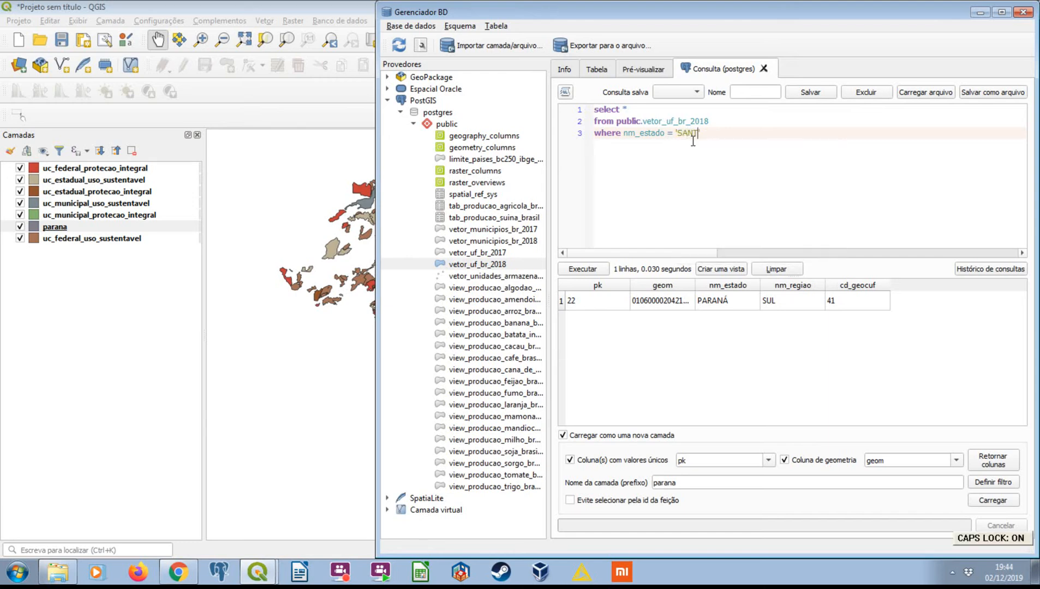
text(A CATARINA)
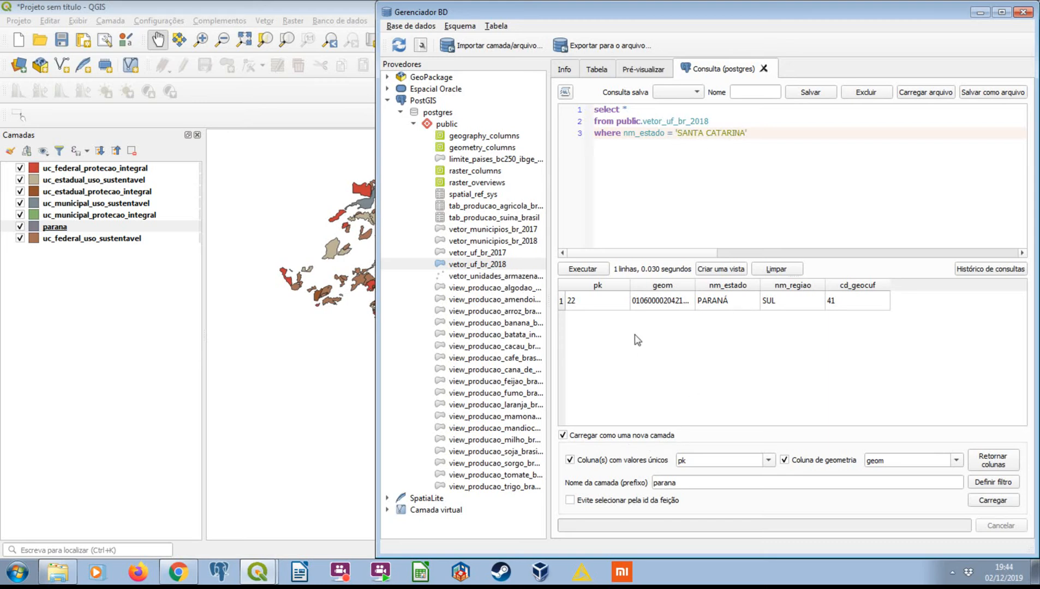
- Execute the Santa Catarina query and load its result as a new layer named santa_catarina
click(597, 270)
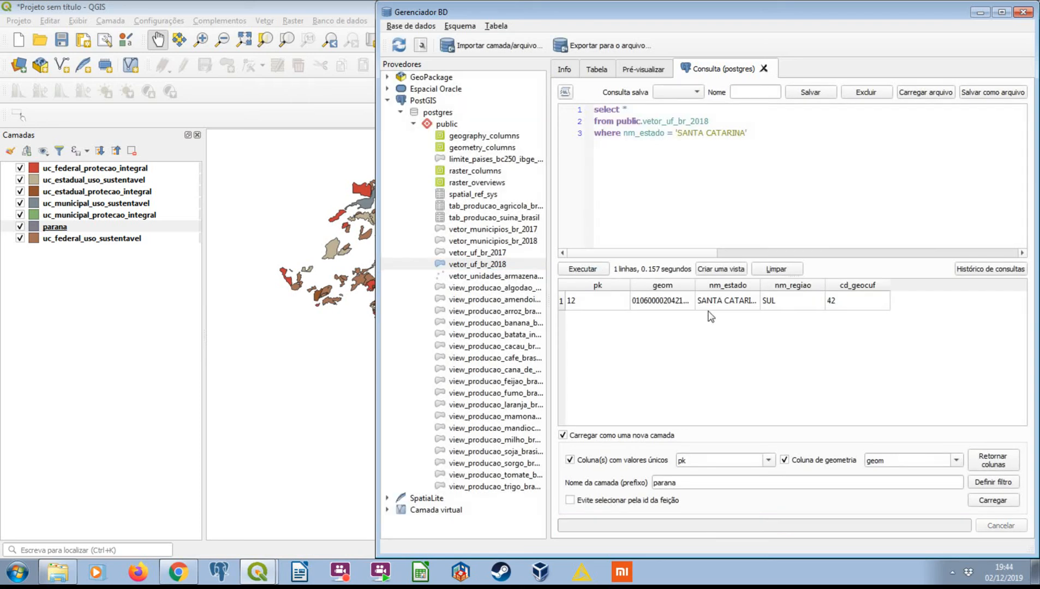
double_click(697, 481)
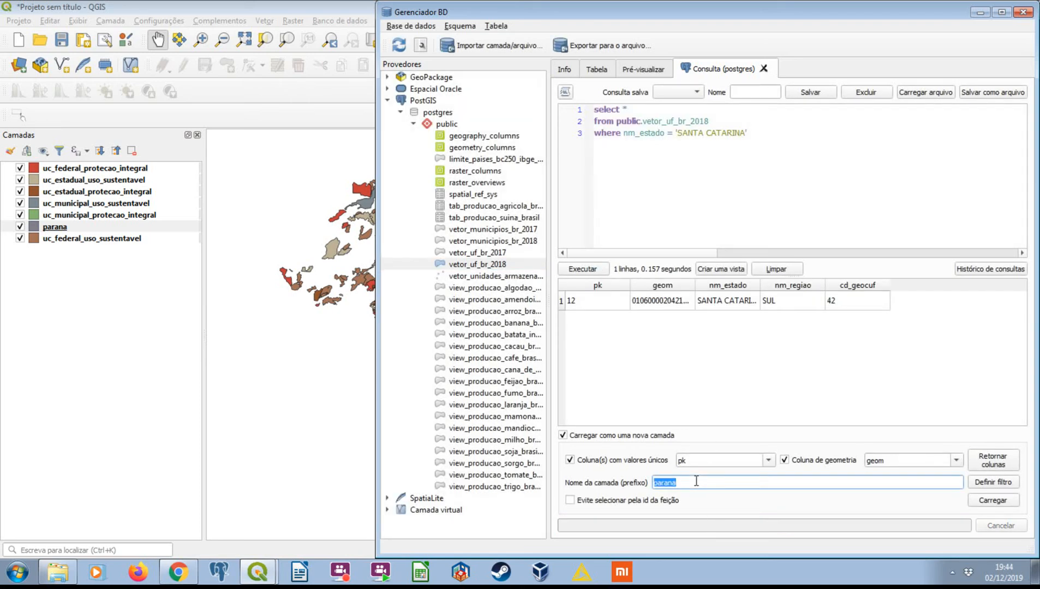
text(SAN)
key(Caps_Lock)
key(BackSpace)
text(santa_c)
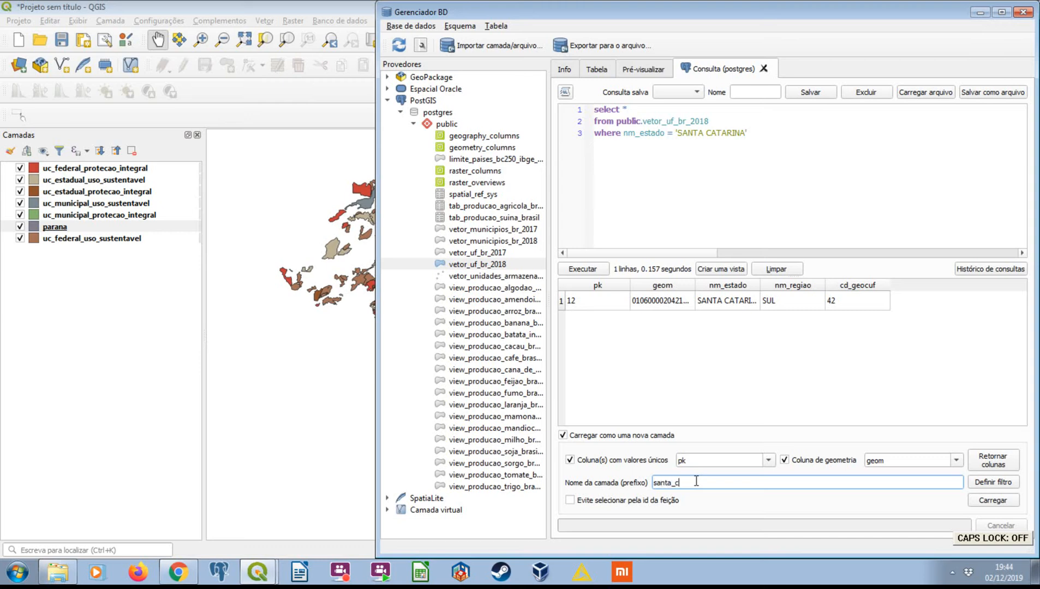
text(atarina)
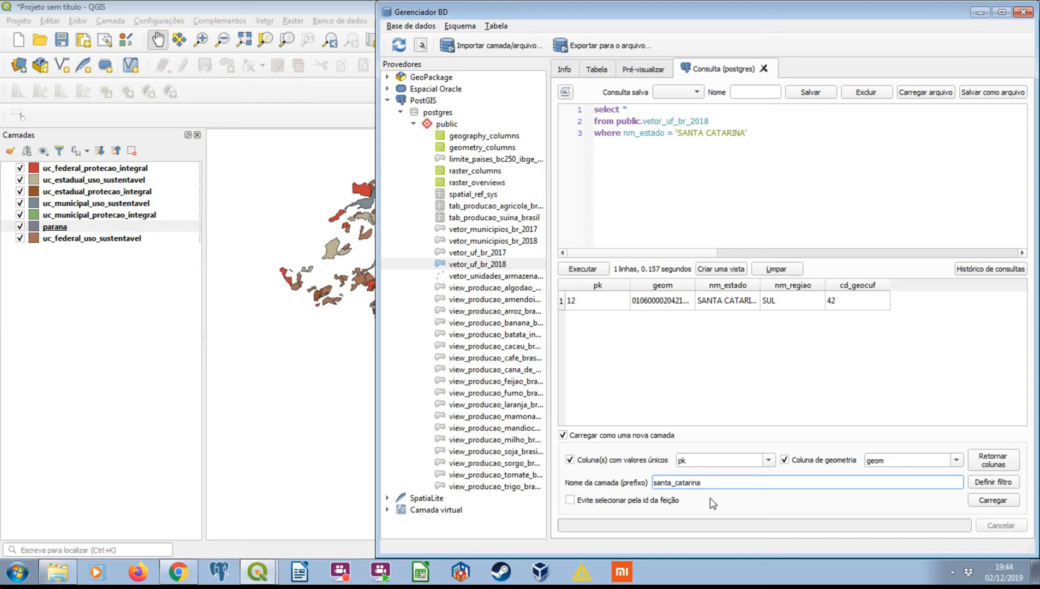
click(991, 502)
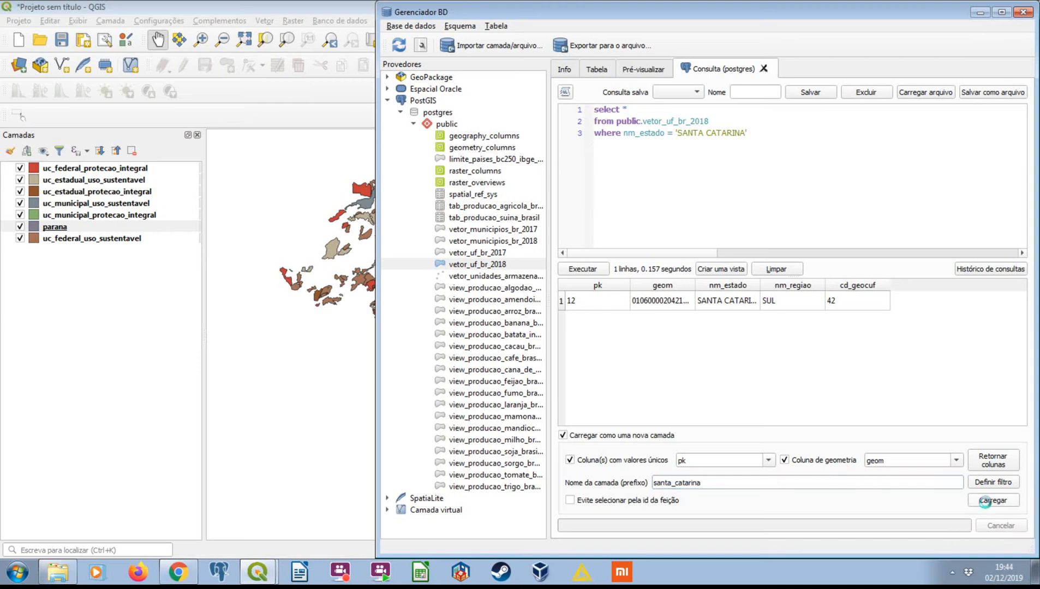
- Change the state name in the query's where condition to 'RIO GRANDE DO SUL' and execute the query
double_click(712, 137)
key(BackSpace)
key(BackSpace)
key(BackSpace)
key(BackSpace)
key(BackSpace)
key(BackSpace)
key(BackSpace)
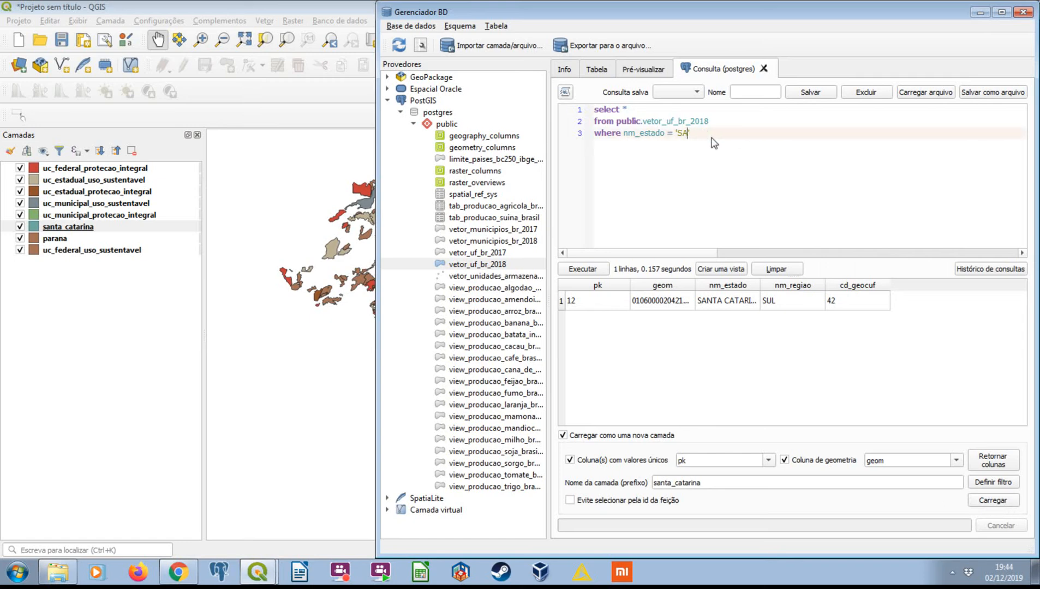
key(Caps_Lock)
text(RIO GRA)
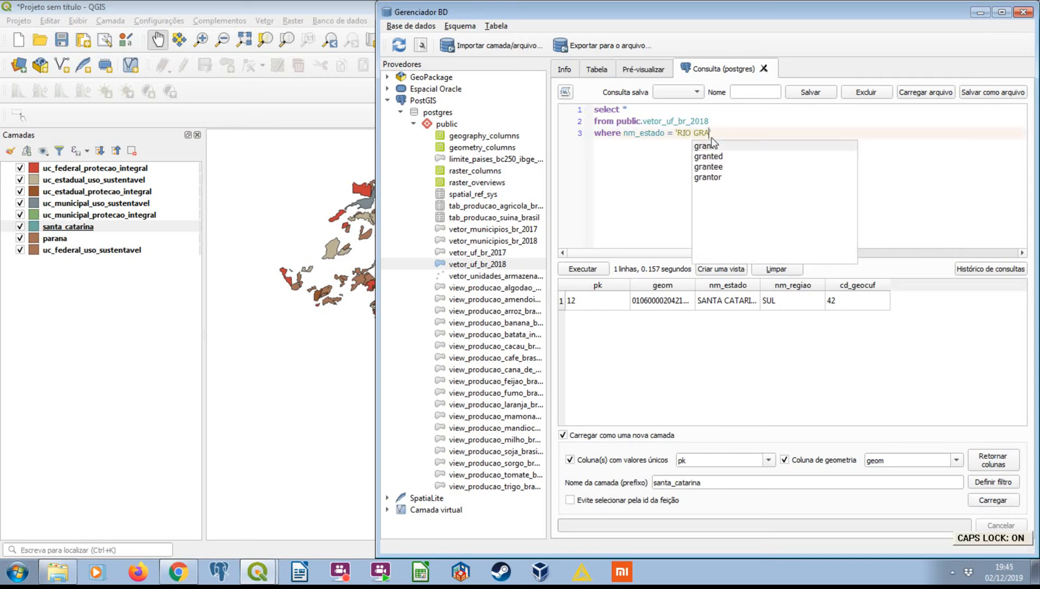
text(NDE DO S)
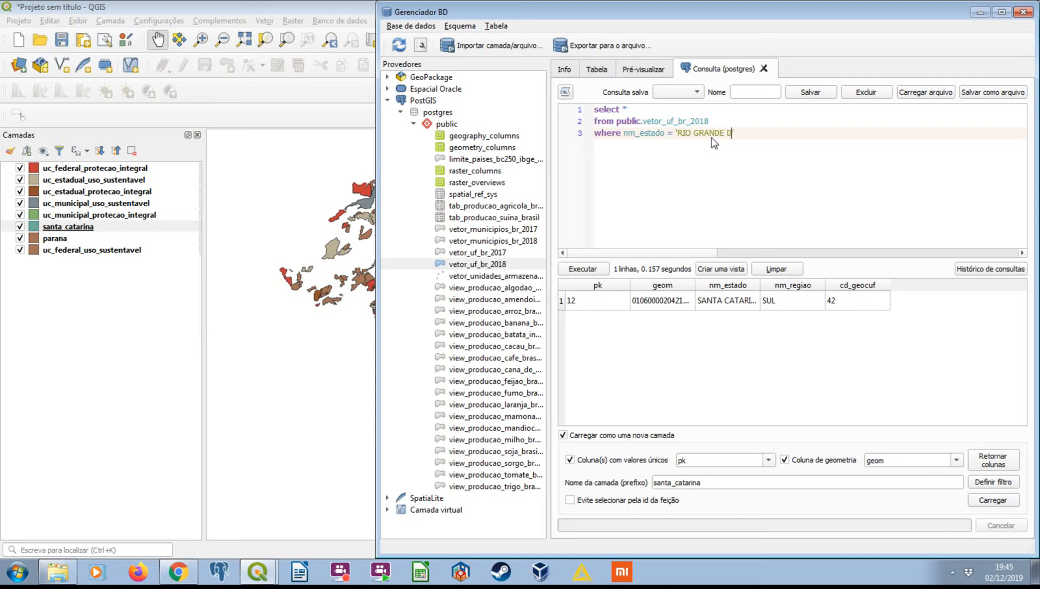
text(UL)
click(582, 269)
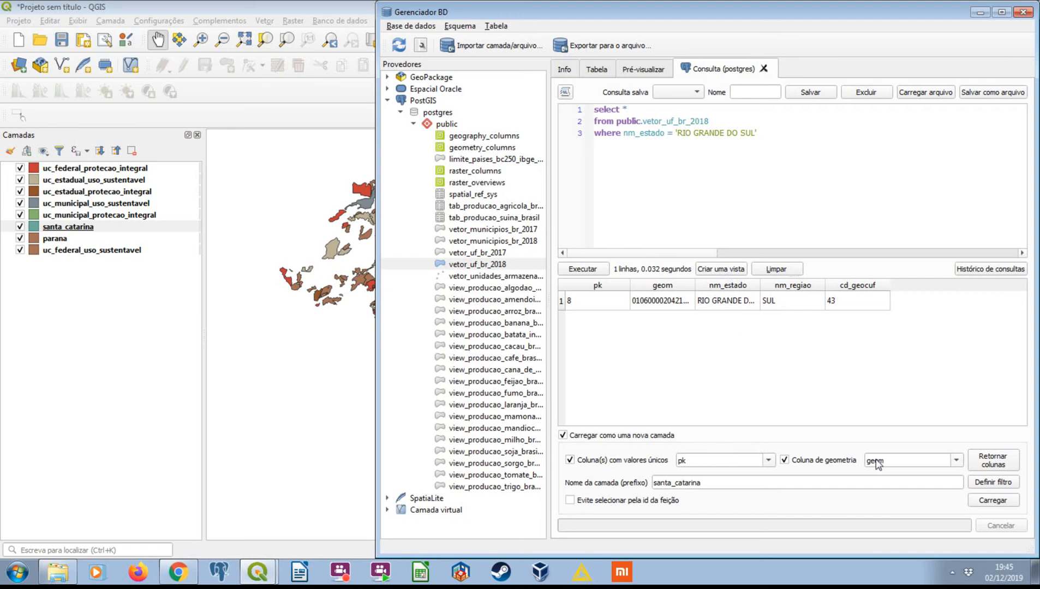
- Load the query result as a new layer named rio_grande_do_sul and close the database manager
double_click(777, 487)
key(Caps_Lock)
text(r)
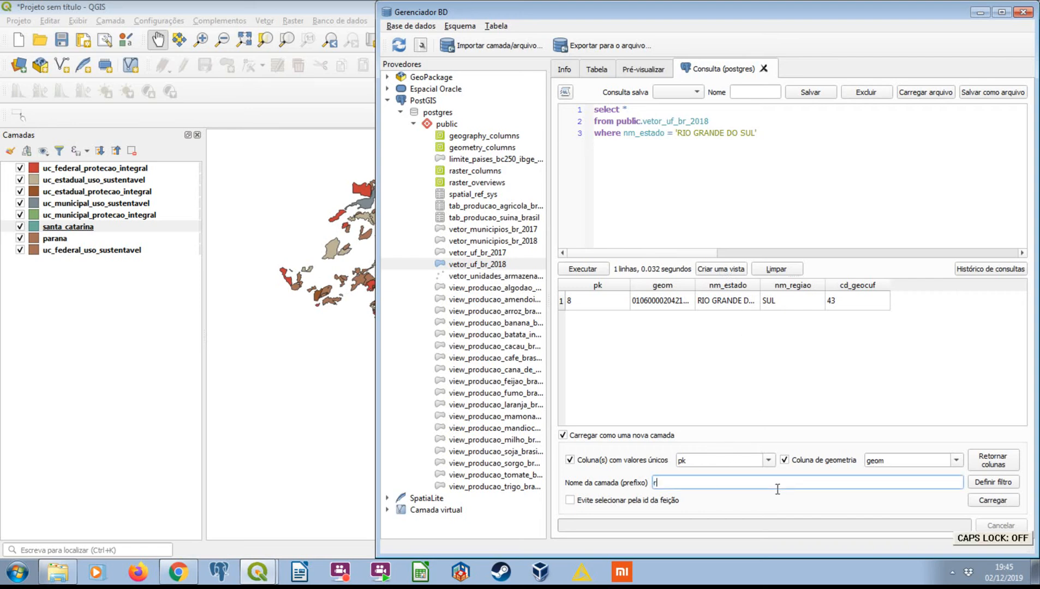
text(io_grande_do_s)
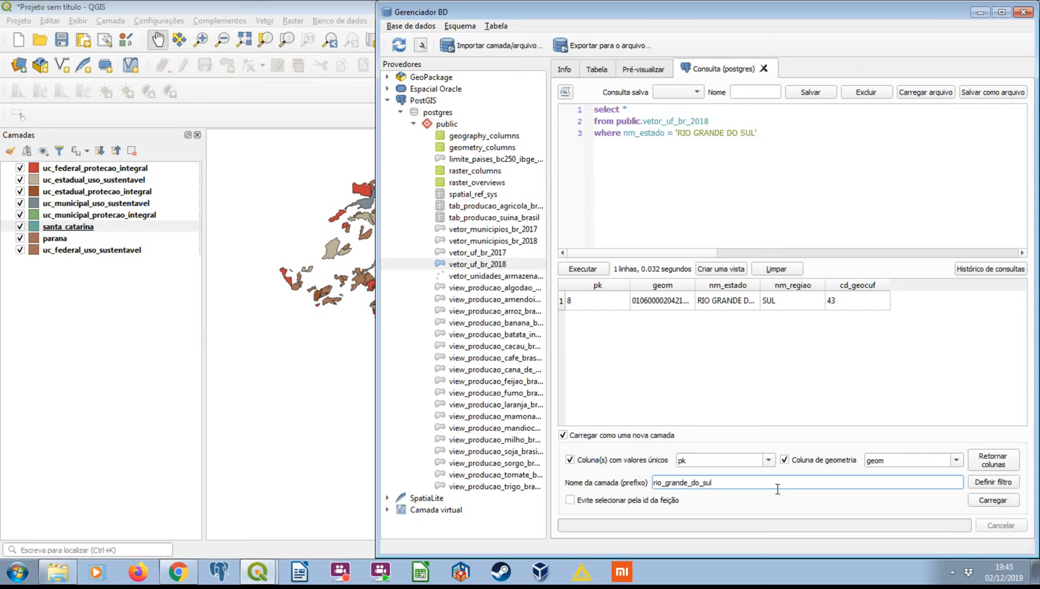
text(ul)
click(993, 501)
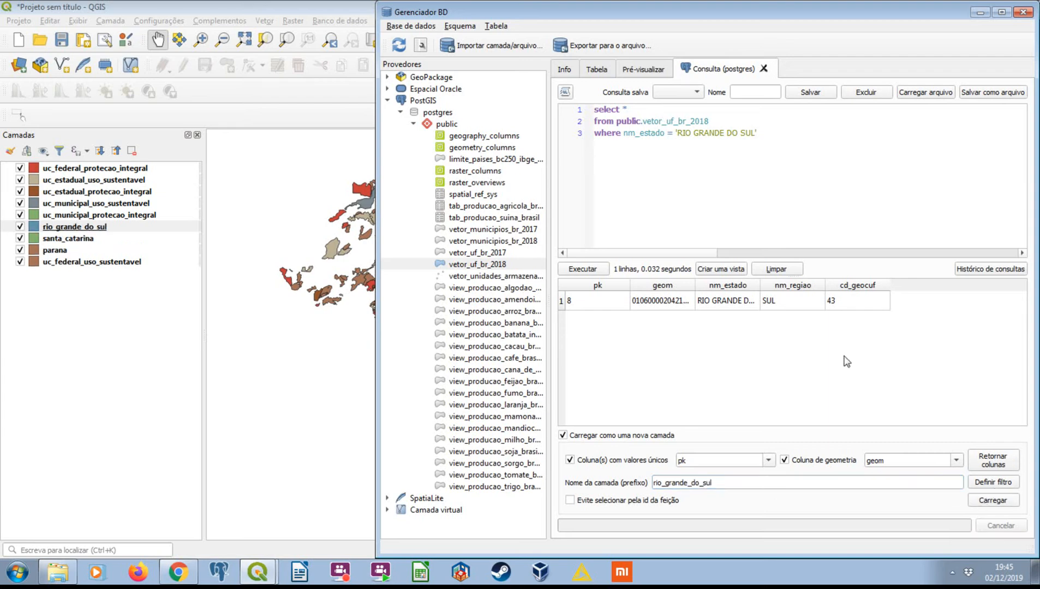
click(1023, 11)
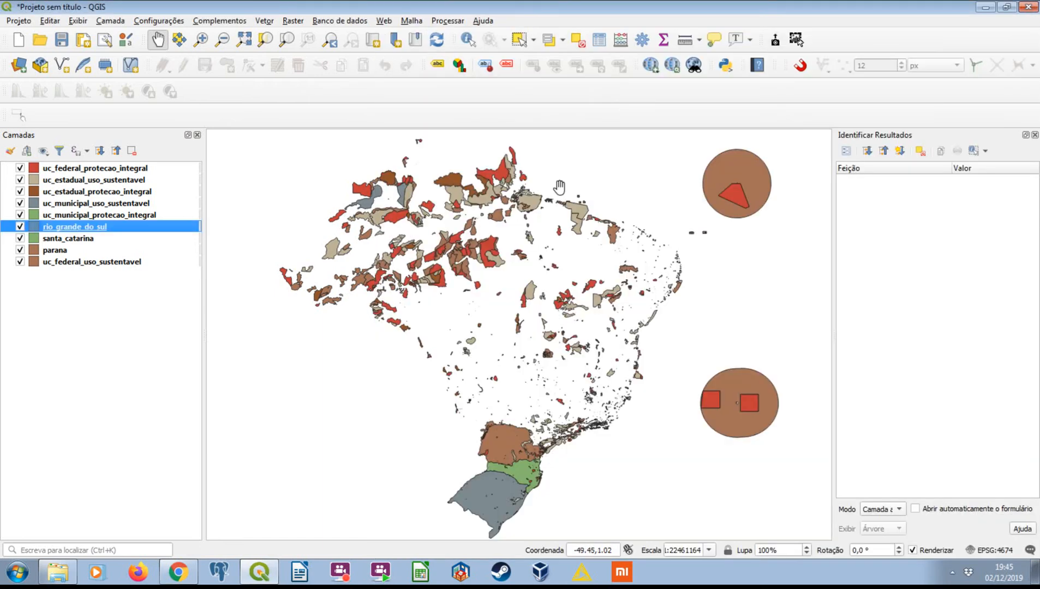
- Hide and show the rio_grande_do_sul, santa_catarina and parana layers one by one to check each on the map
click(20, 227)
click(20, 227)
click(21, 239)
click(20, 239)
click(20, 251)
click(20, 251)
- Move the rio_grande_do_sul, santa_catarina and parana layers below all conservation unit layers, and close the identify results panel
click(58, 252)
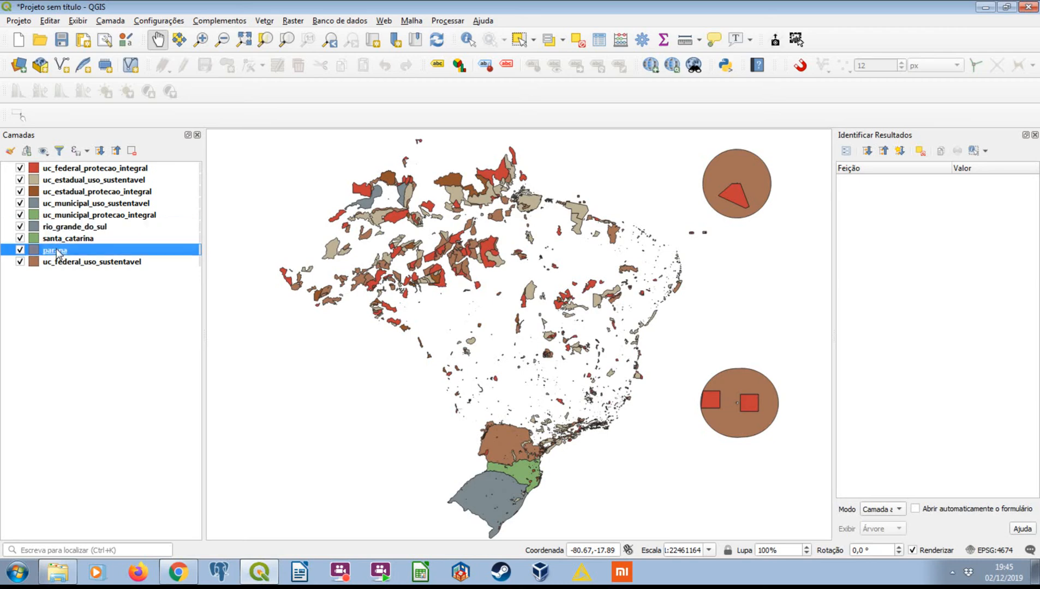
click(61, 230)
ctrl+click(59, 242)
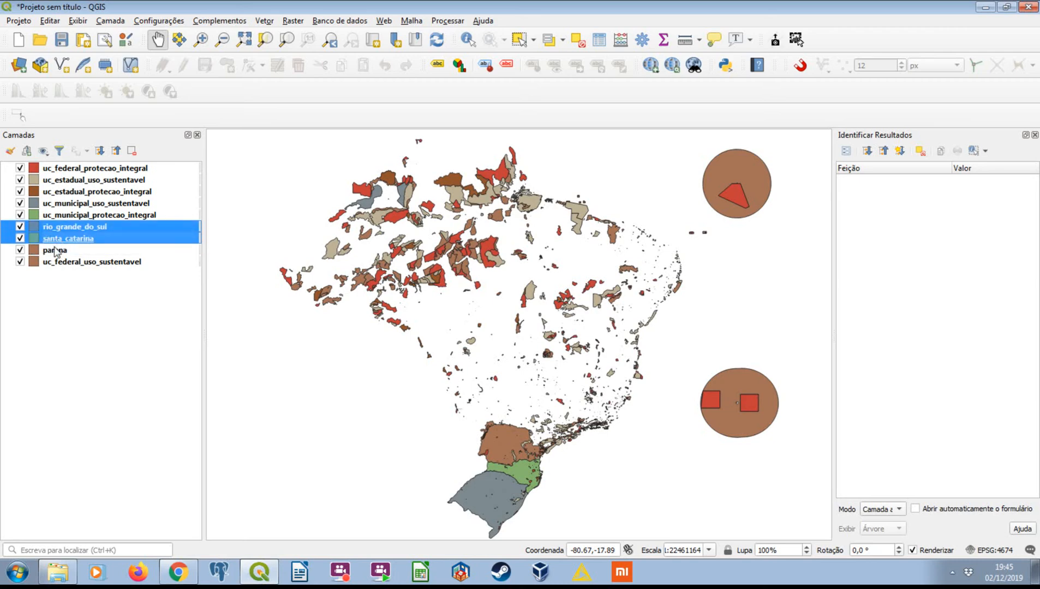
ctrl+click(56, 251)
drag(56, 251, 65, 335)
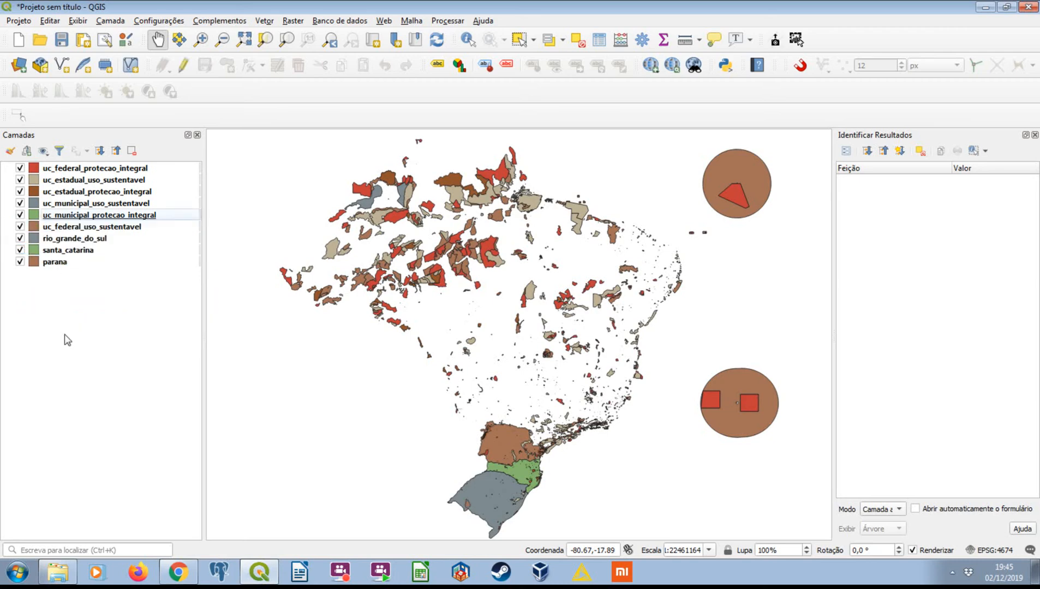
click(1035, 136)
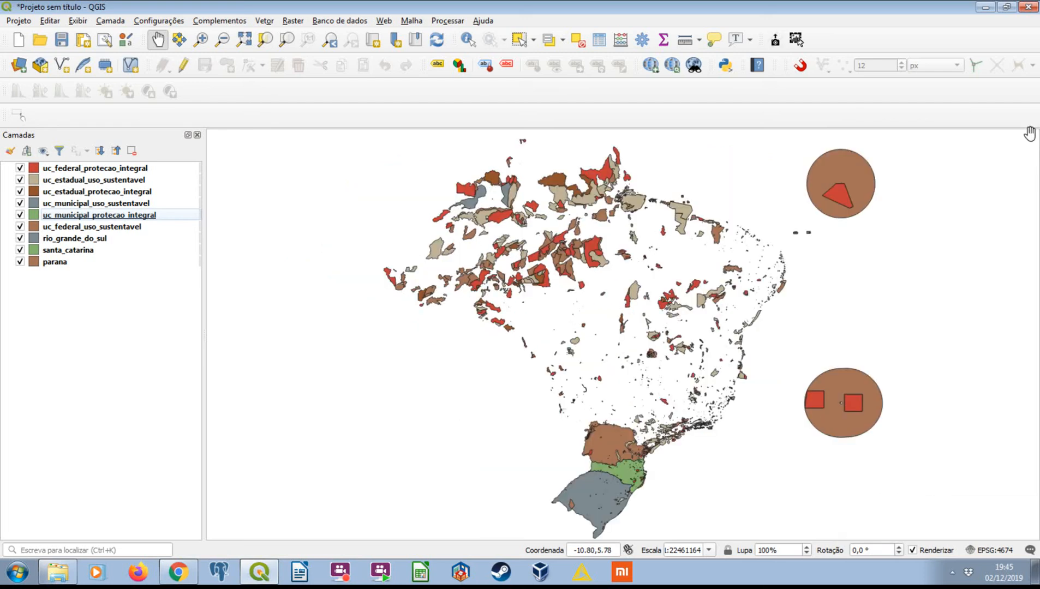
- Hide all layers, showing only parana, santa_catarina and rio_grande_do_sul on the map
click(43, 151)
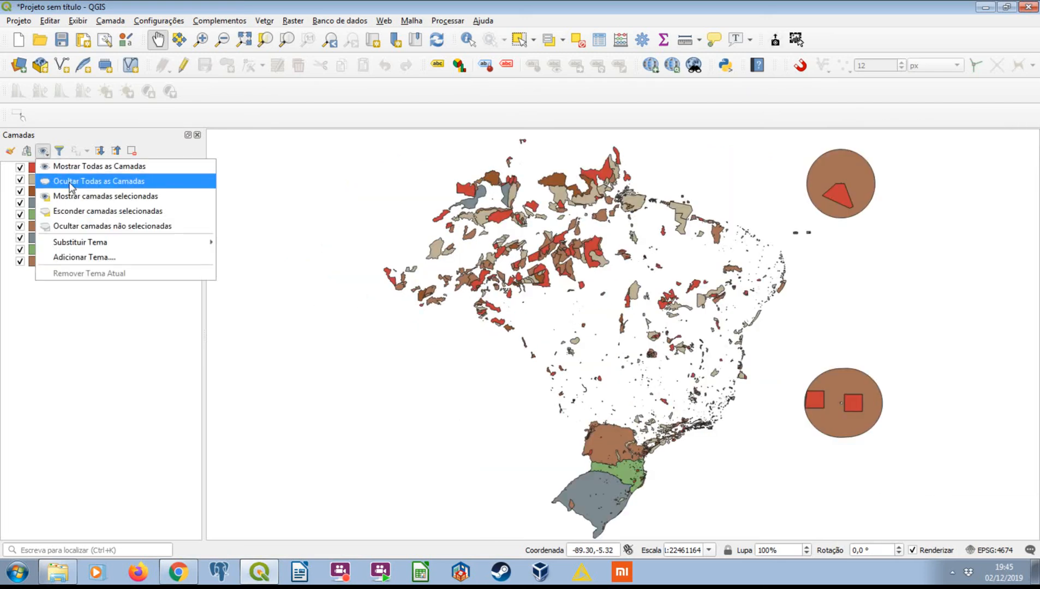
click(67, 184)
click(20, 262)
click(20, 249)
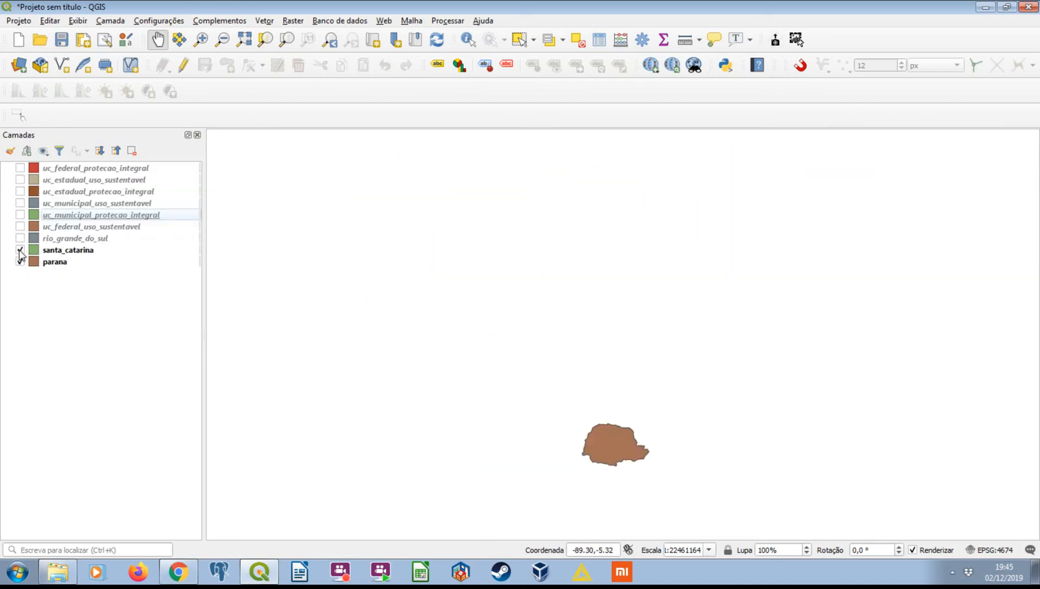
click(20, 239)
drag(633, 486, 643, 428)
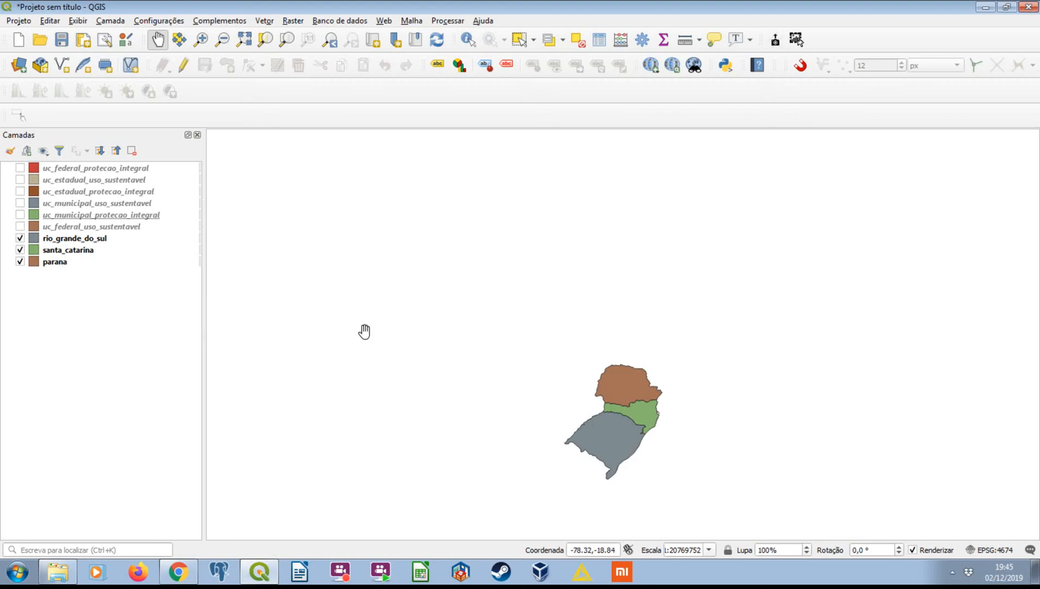
- Review the conservation unit layers that need clipping, briefly showing uc_federal_protecao_integral against the three state boundaries
click(129, 172)
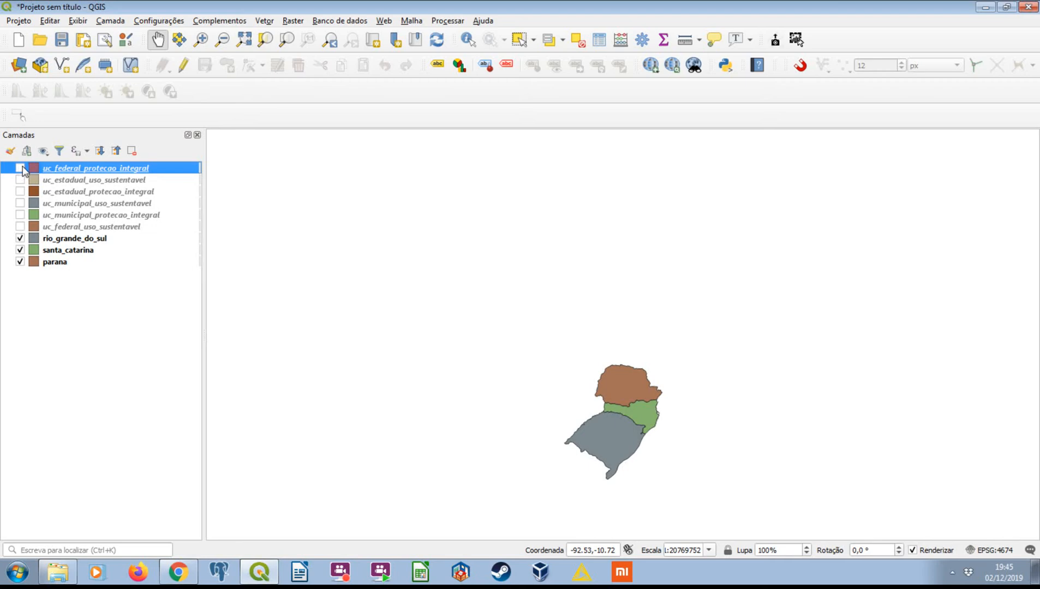
click(20, 169)
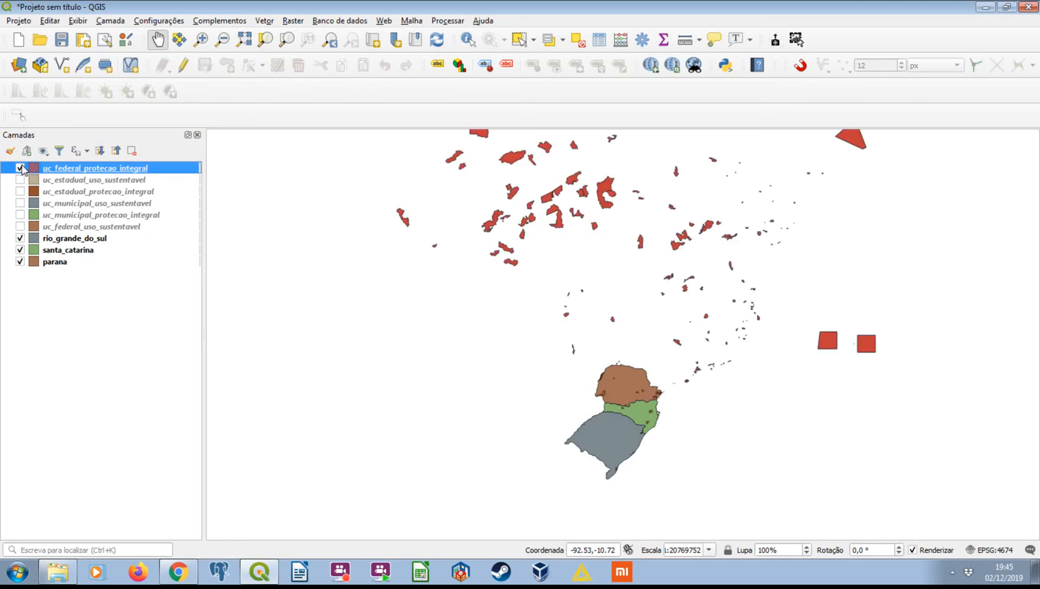
click(20, 169)
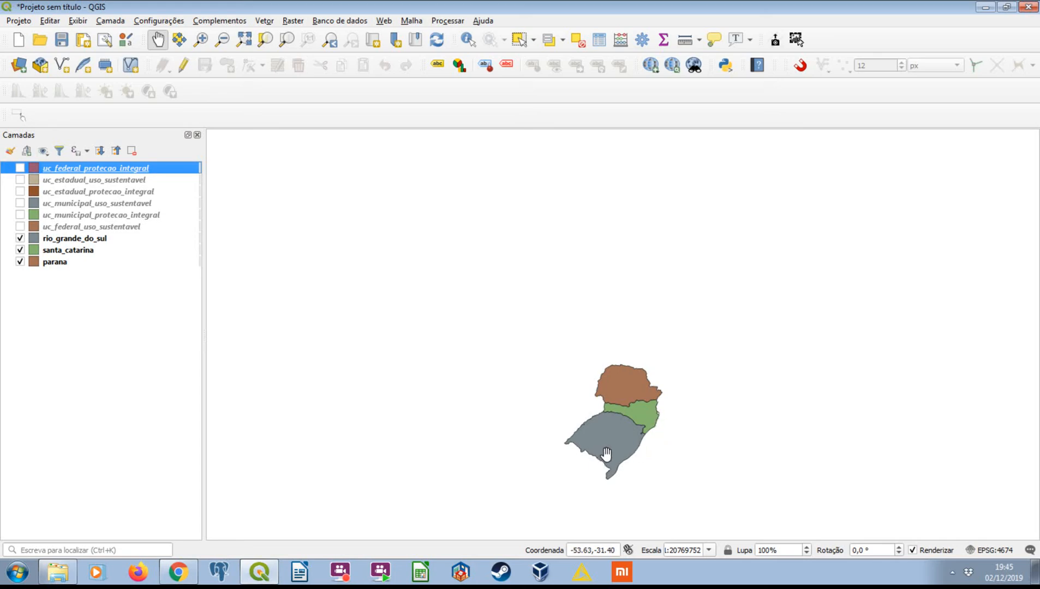
click(115, 182)
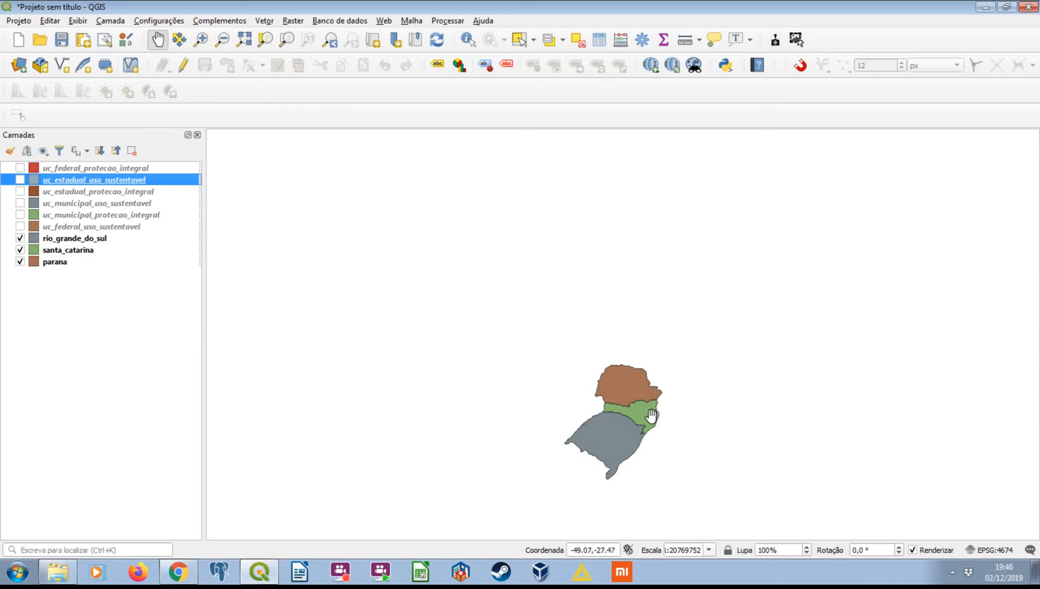
click(122, 189)
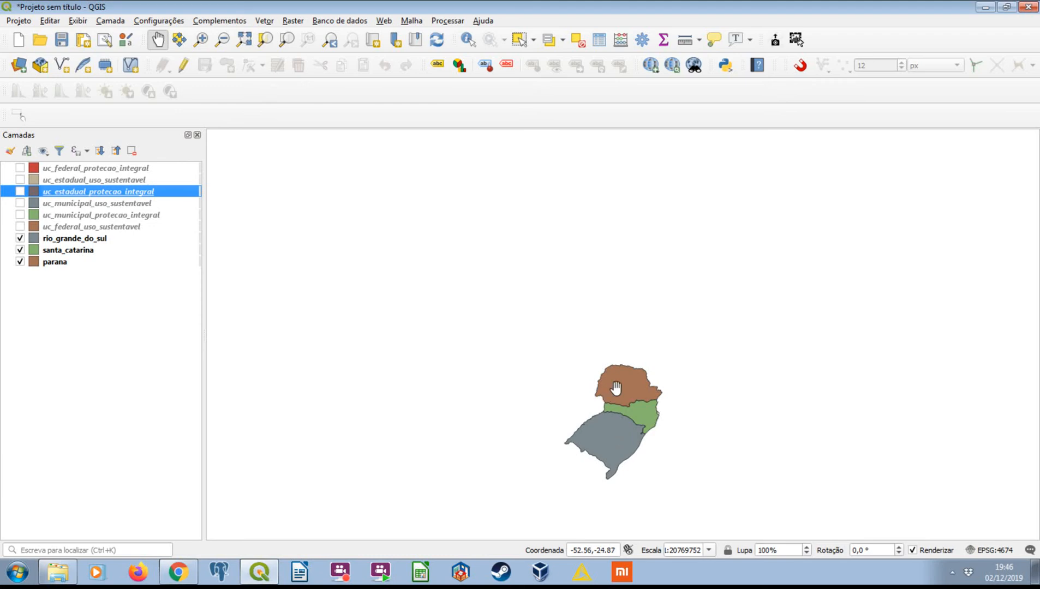
click(111, 169)
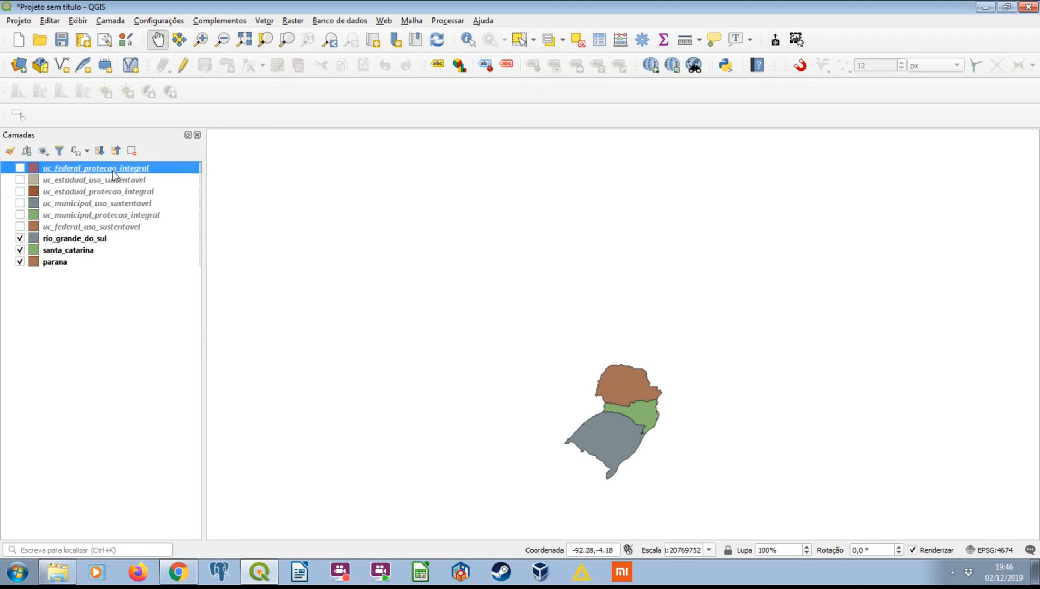
shift+click(135, 228)
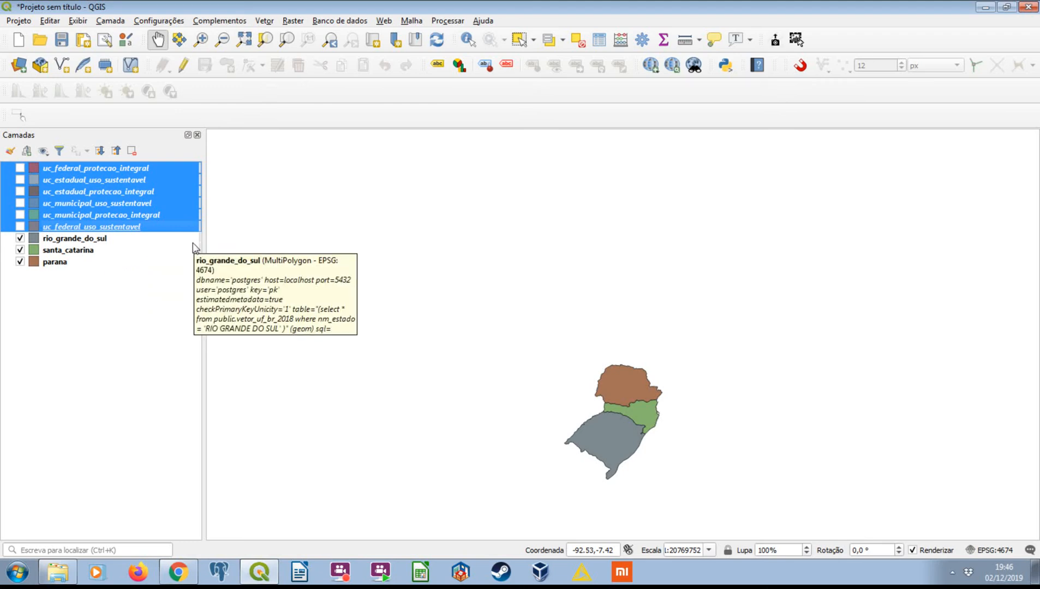
click(132, 266)
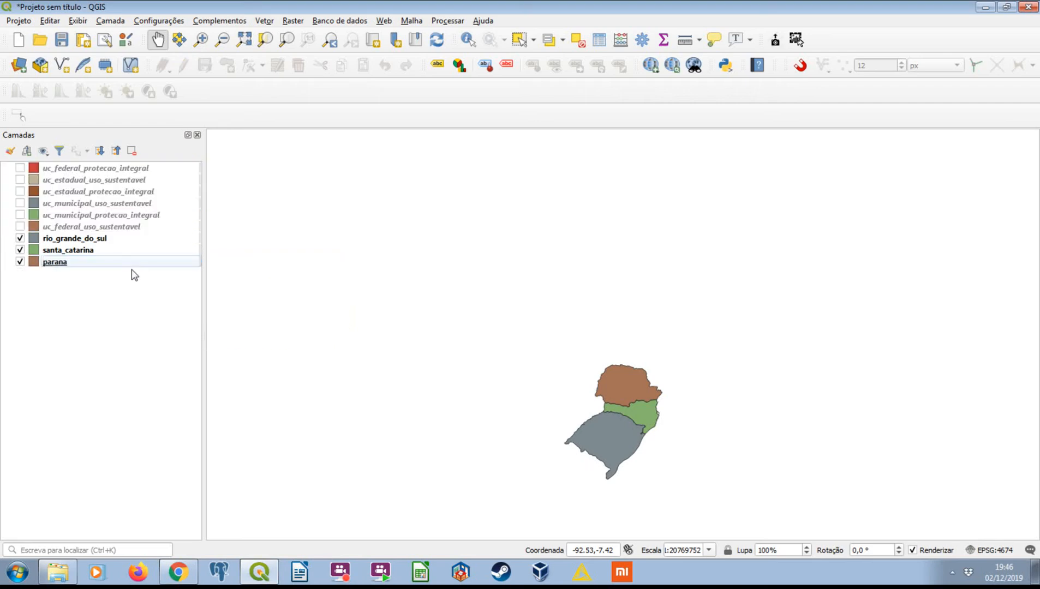
- Display the processing toolbox panel
right_click(852, 96)
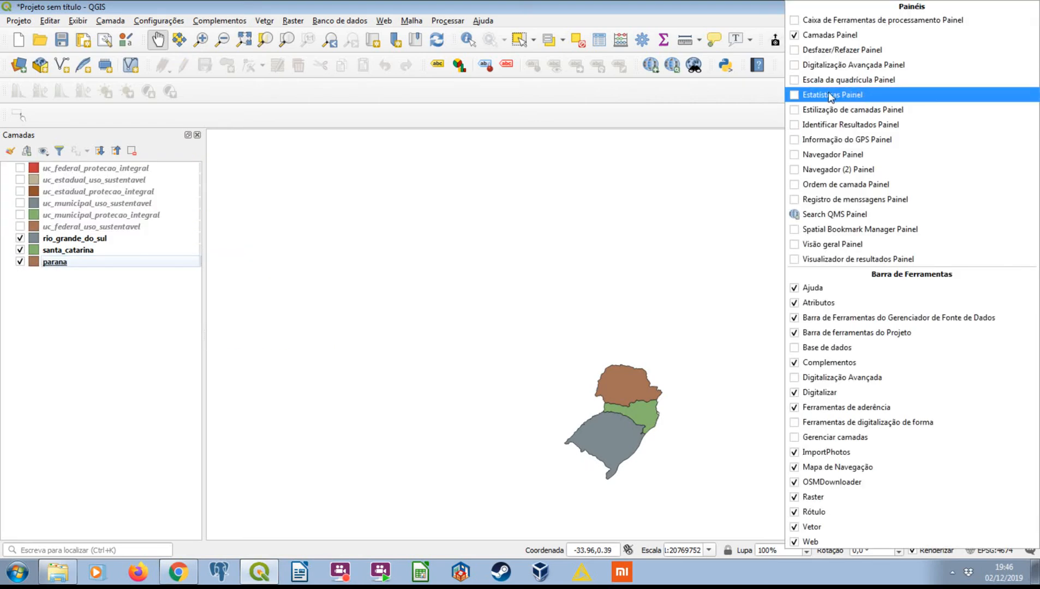
key(Escape)
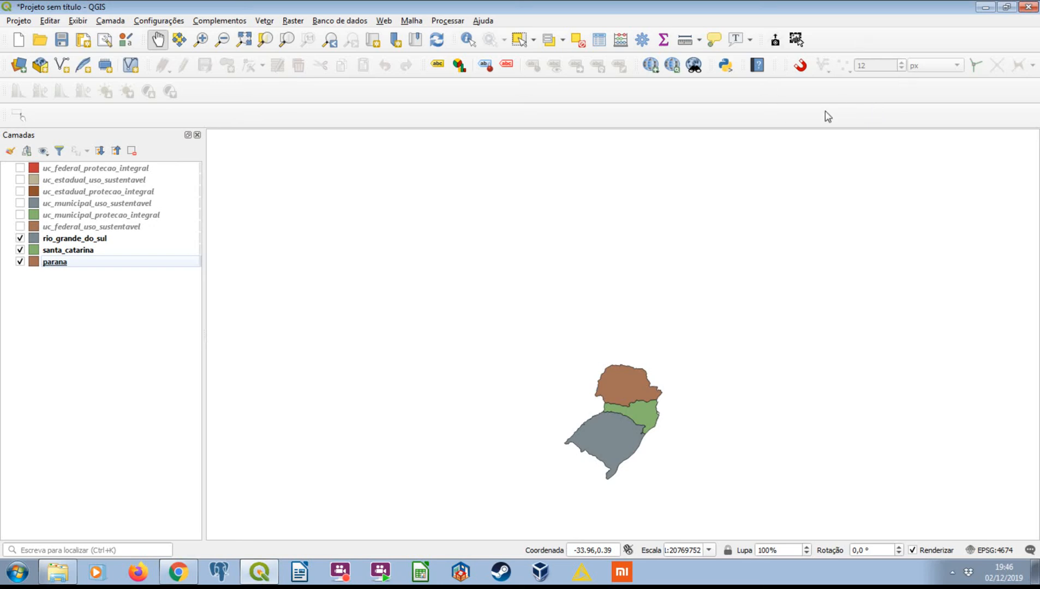
right_click(854, 96)
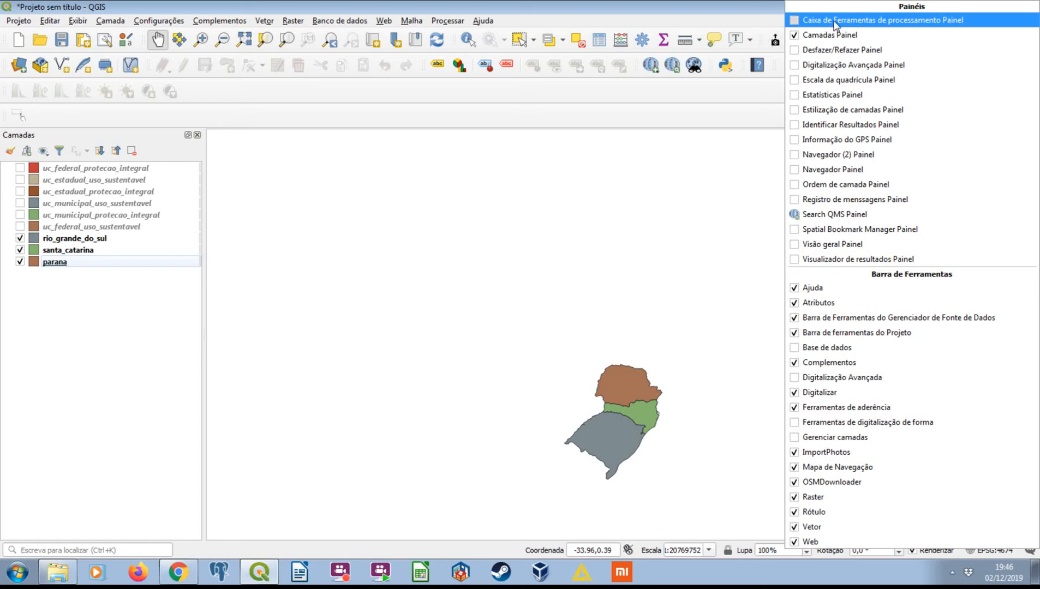
click(826, 20)
- Search the processing toolbox for "clip" and open the tool Recortar o vetor pela camada de máscara
click(898, 170)
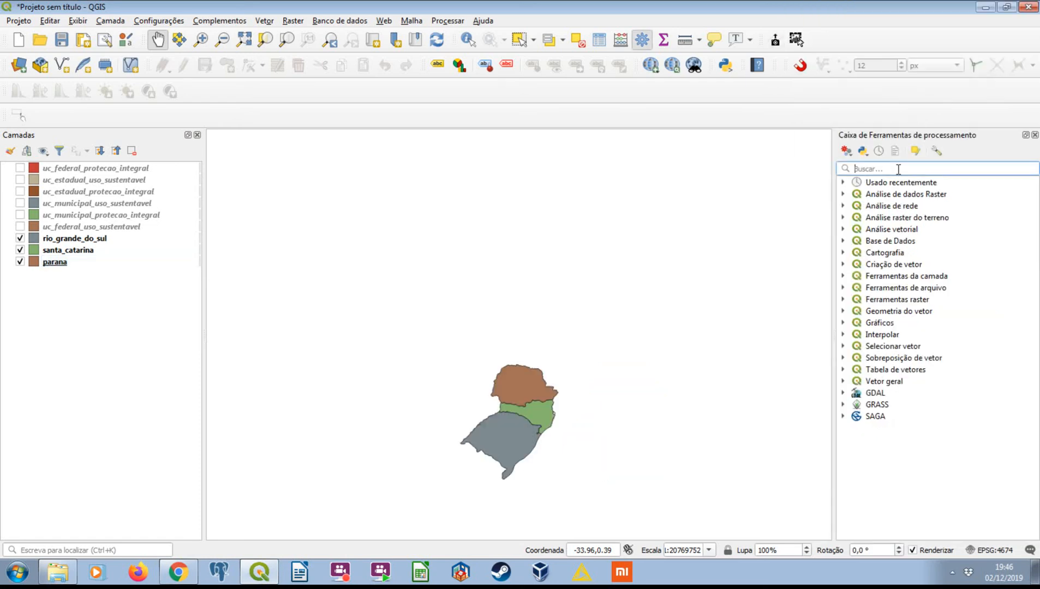
text(clip)
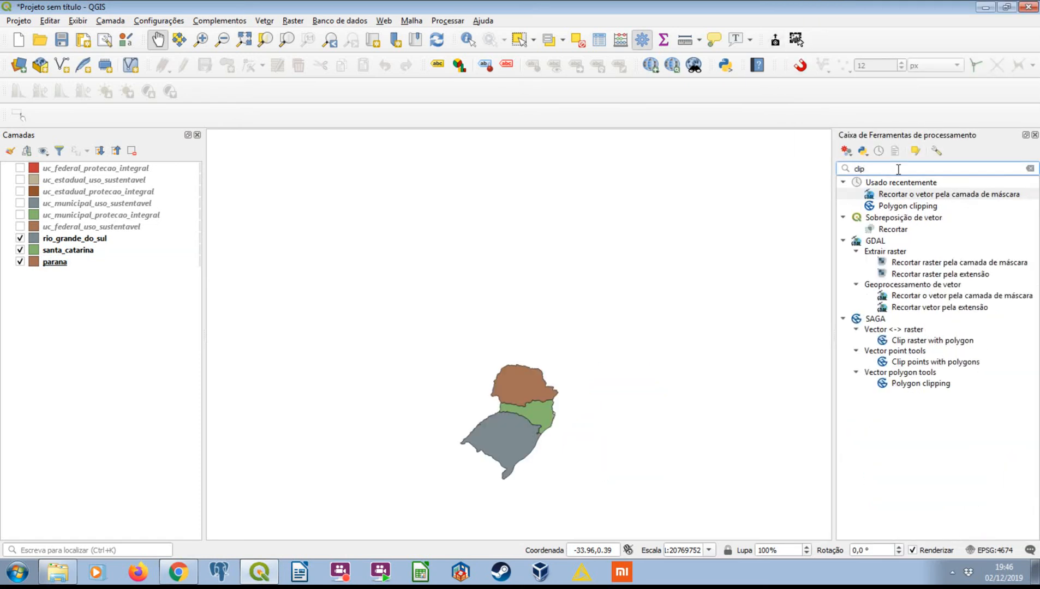
drag(834, 185, 696, 194)
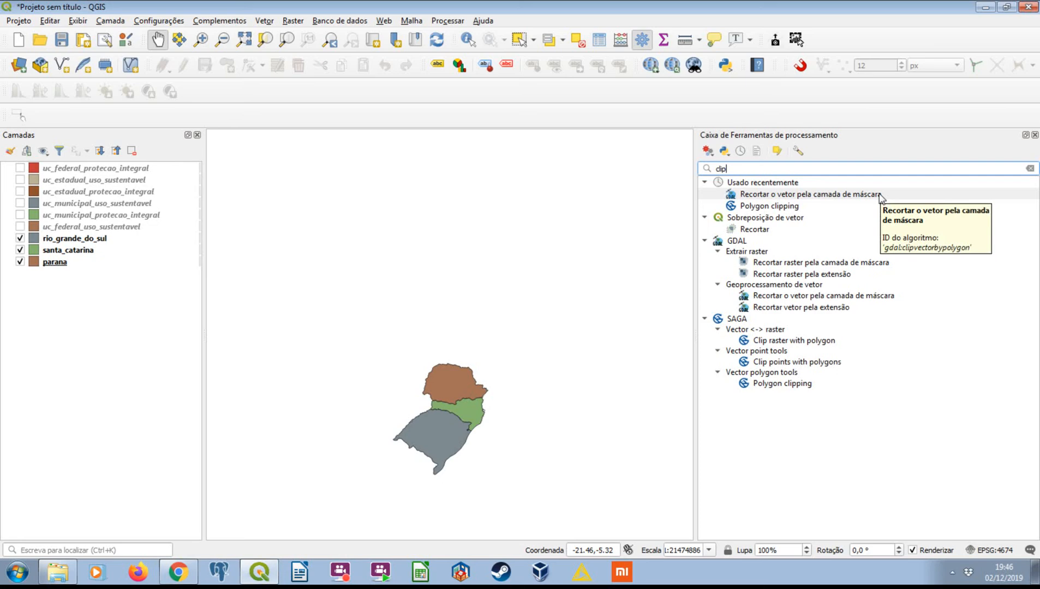
double_click(862, 194)
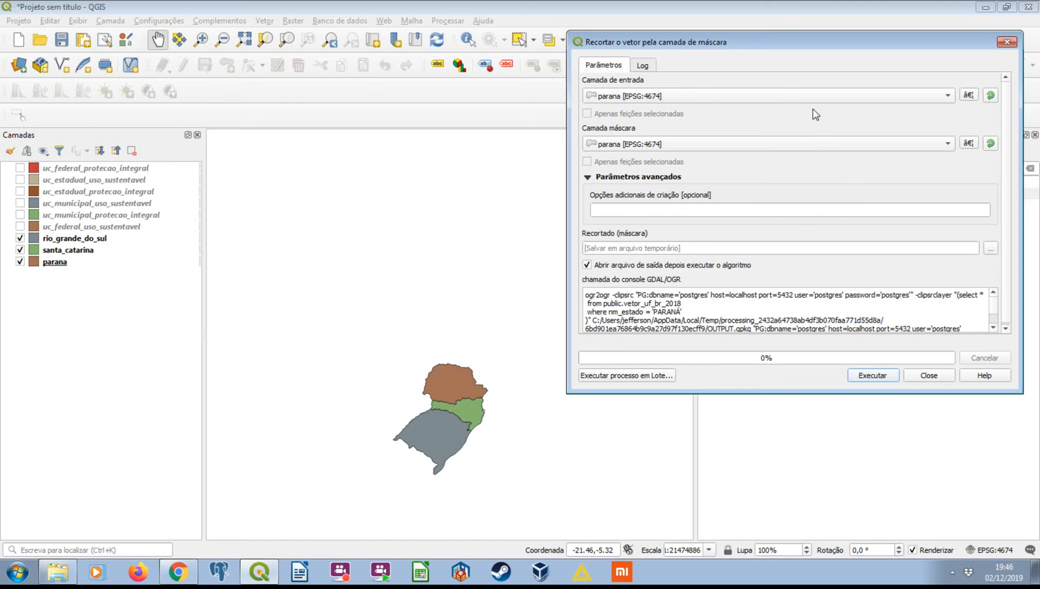
drag(796, 44, 595, 94)
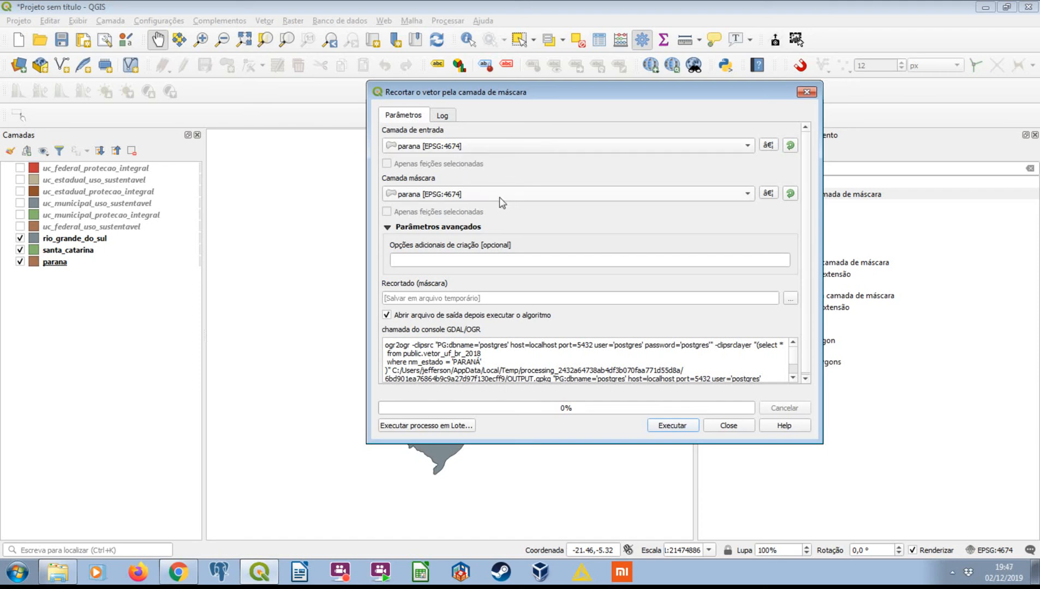
click(807, 92)
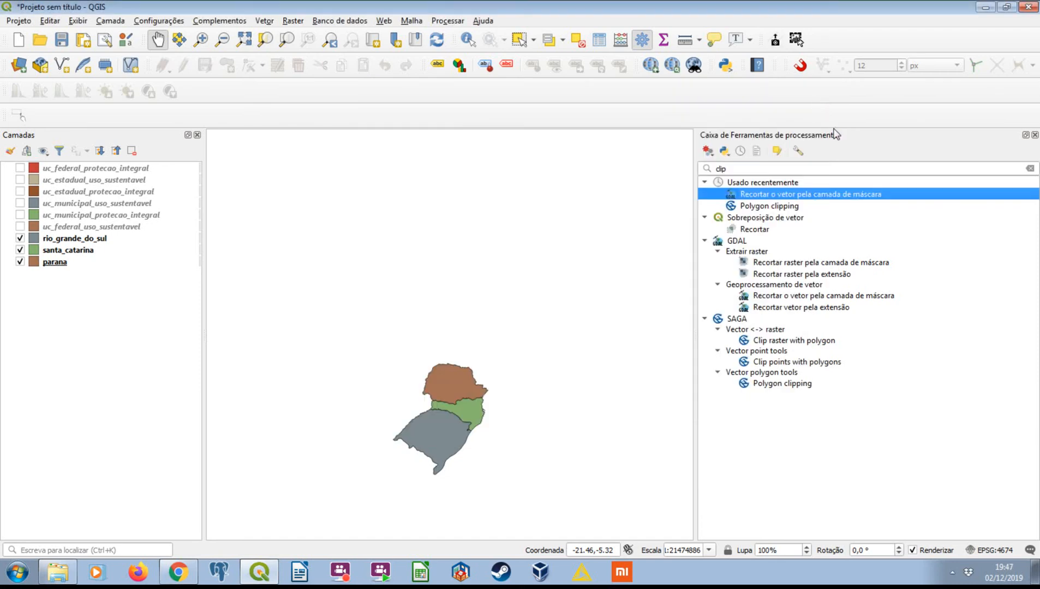
right_click(777, 196)
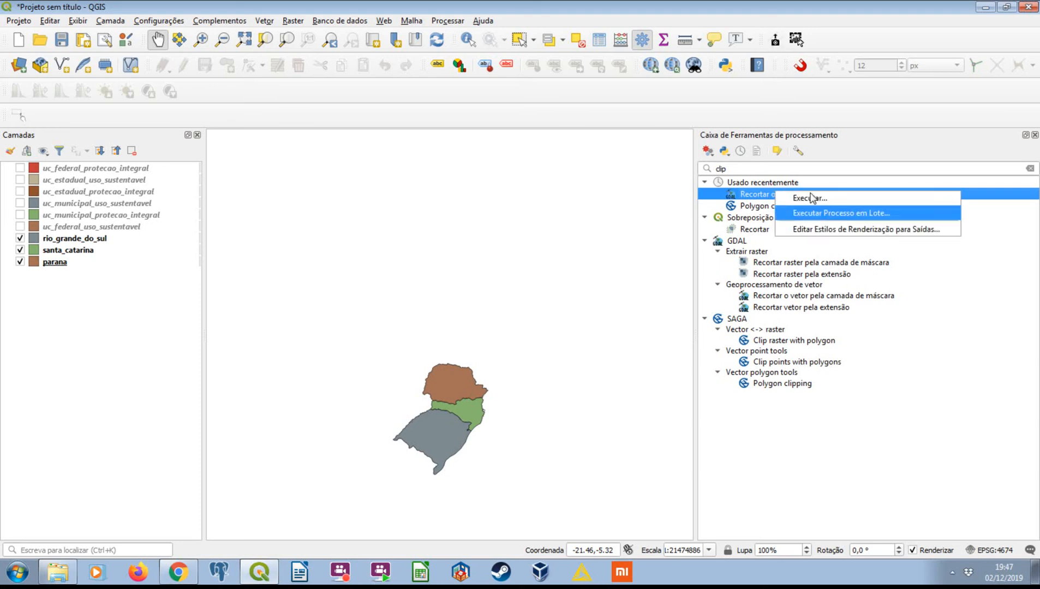
click(839, 218)
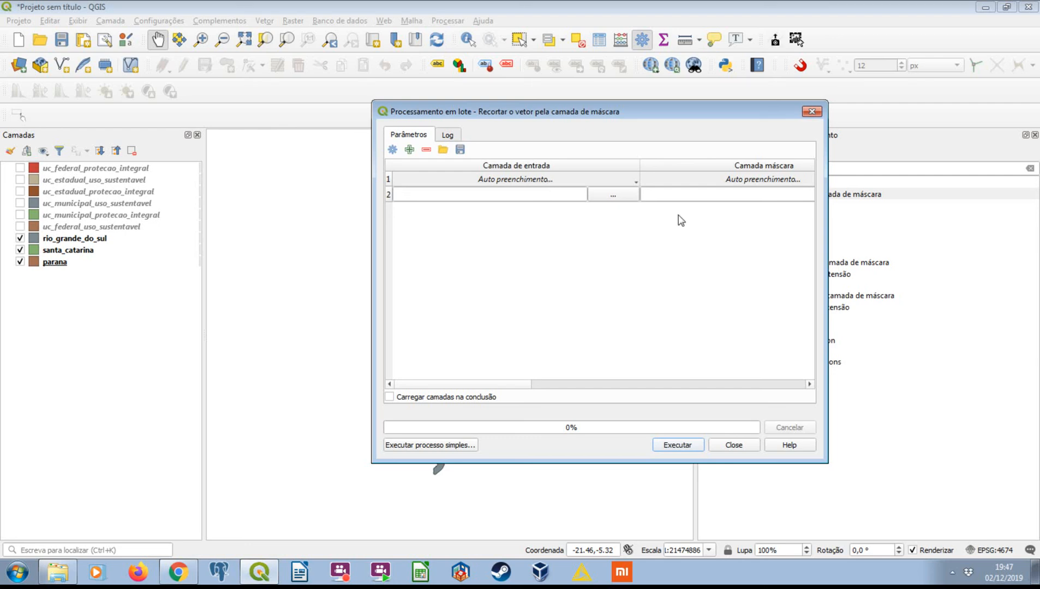
click(811, 112)
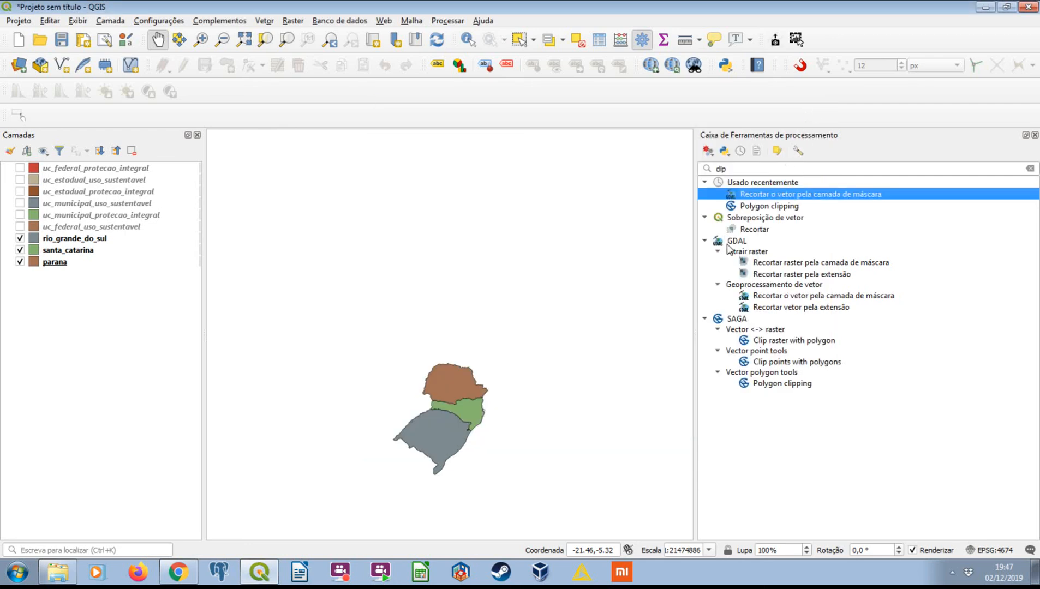
- Try to clip uc_estadual_protecao_integral with parana as the overlay layer using the Recortar tool, creating a temporary layer
key(Down)
key(Down)
key(Down)
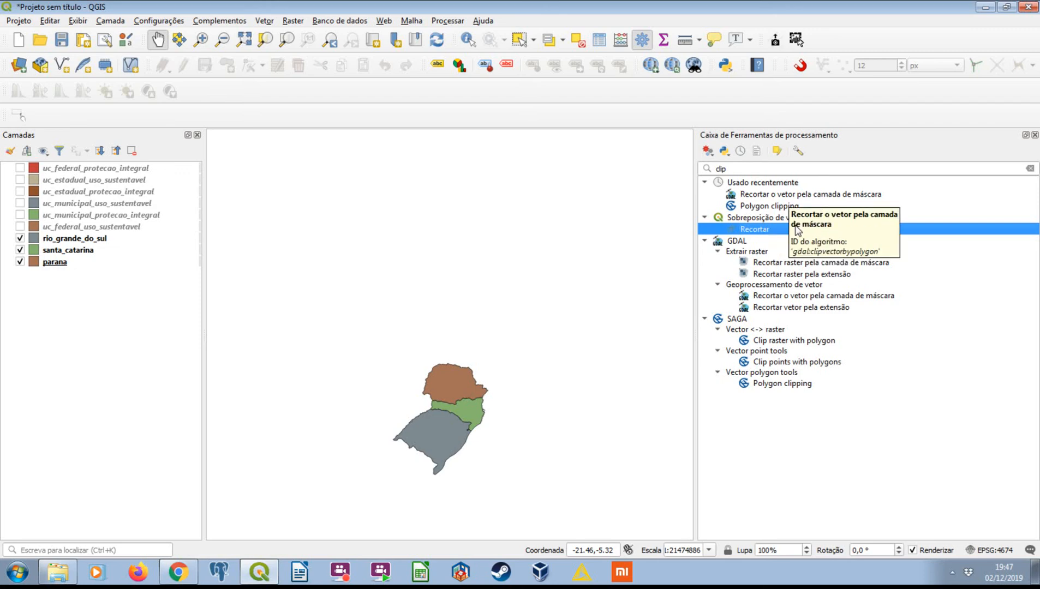
click(774, 196)
click(768, 234)
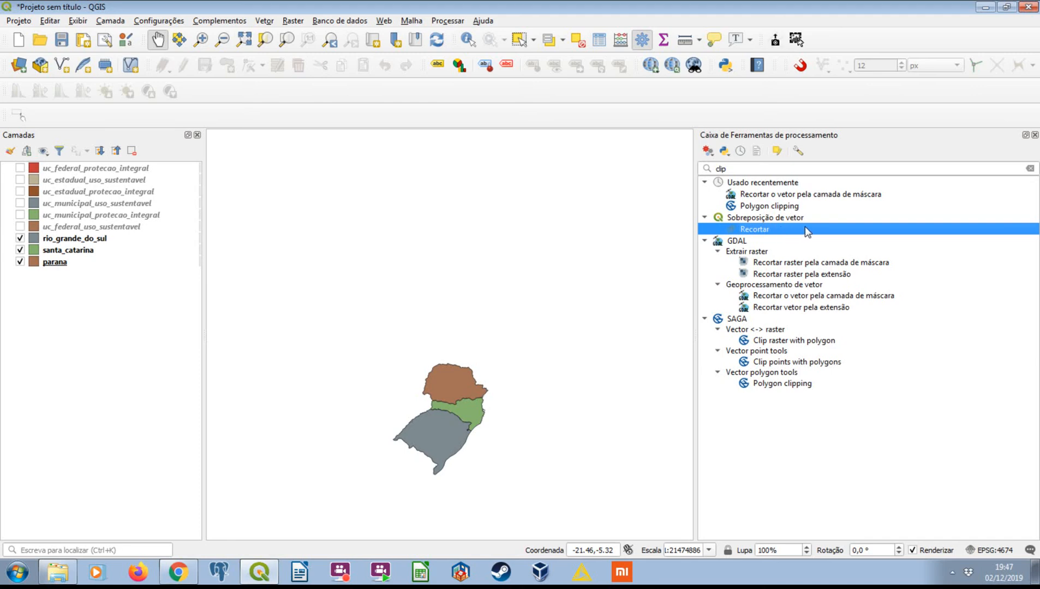
double_click(771, 234)
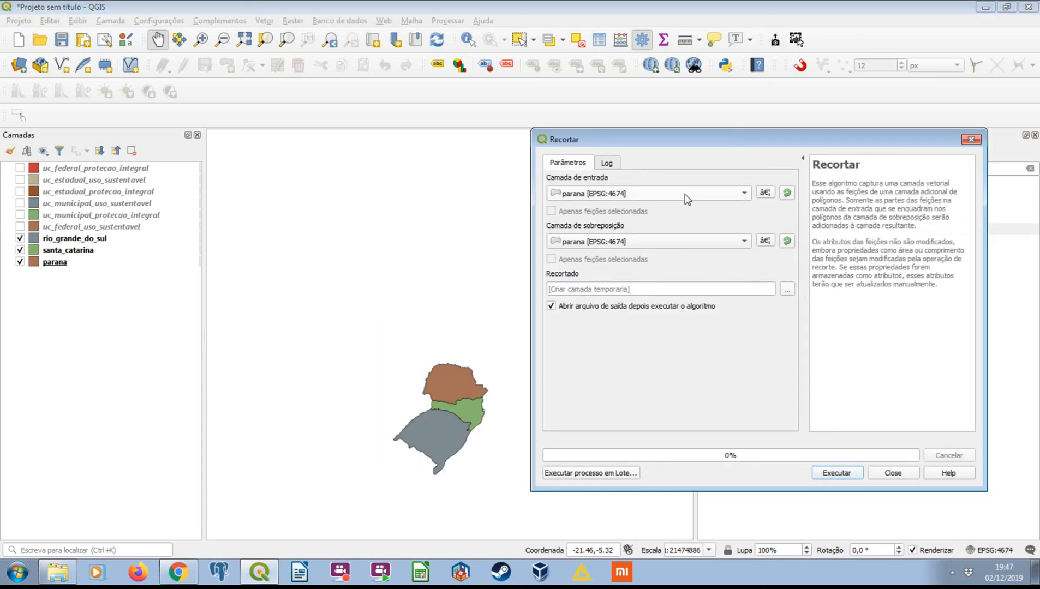
click(685, 194)
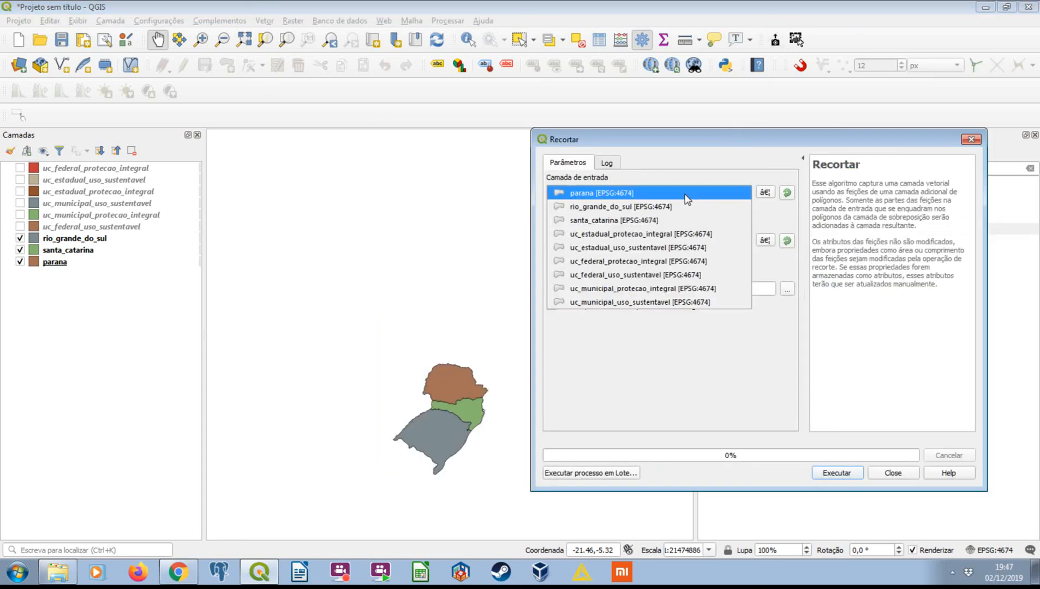
click(663, 235)
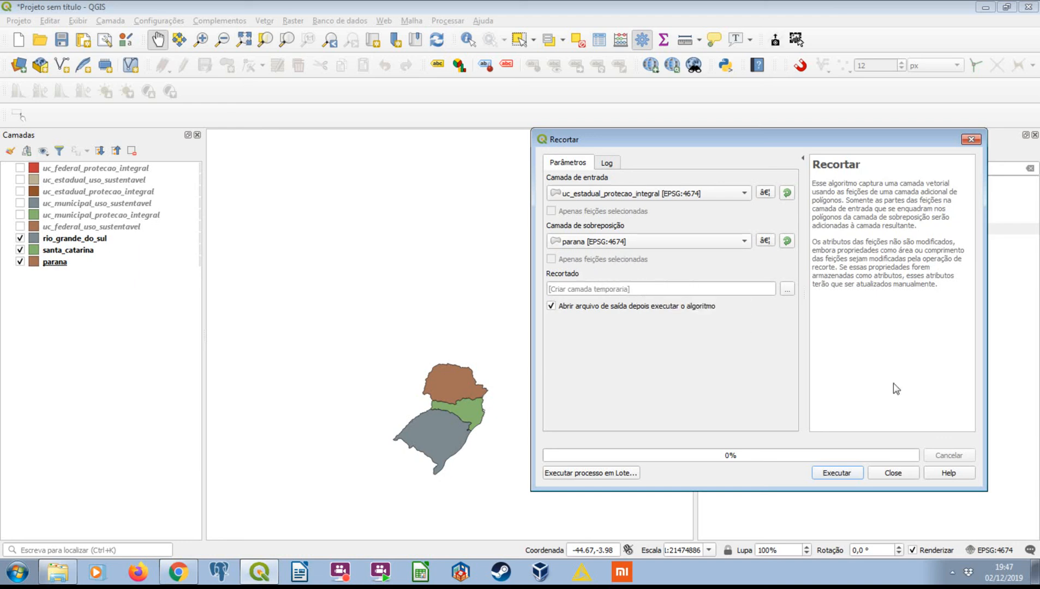
click(836, 472)
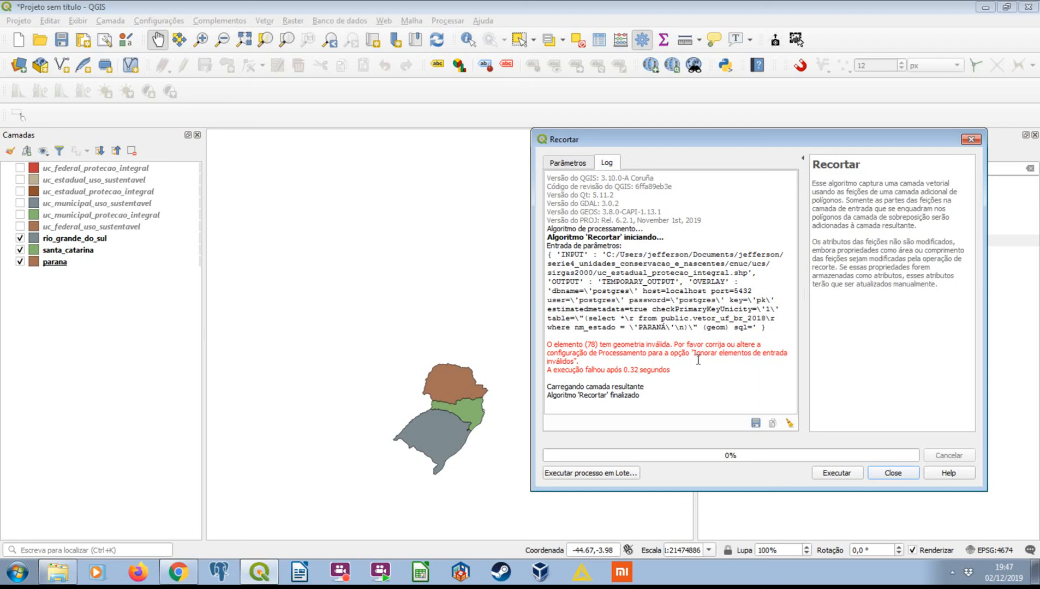
click(555, 164)
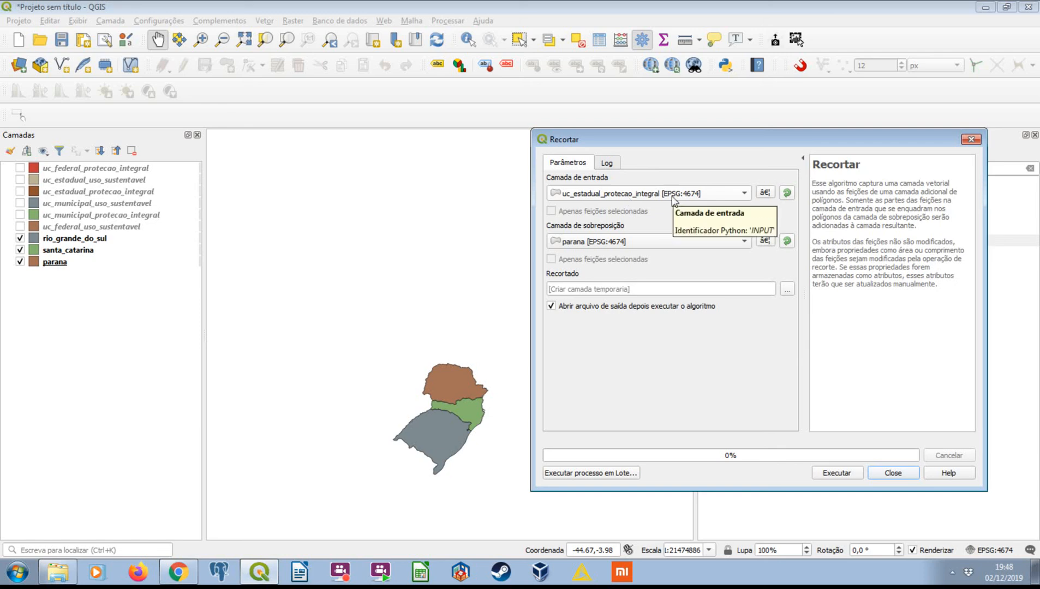
click(971, 139)
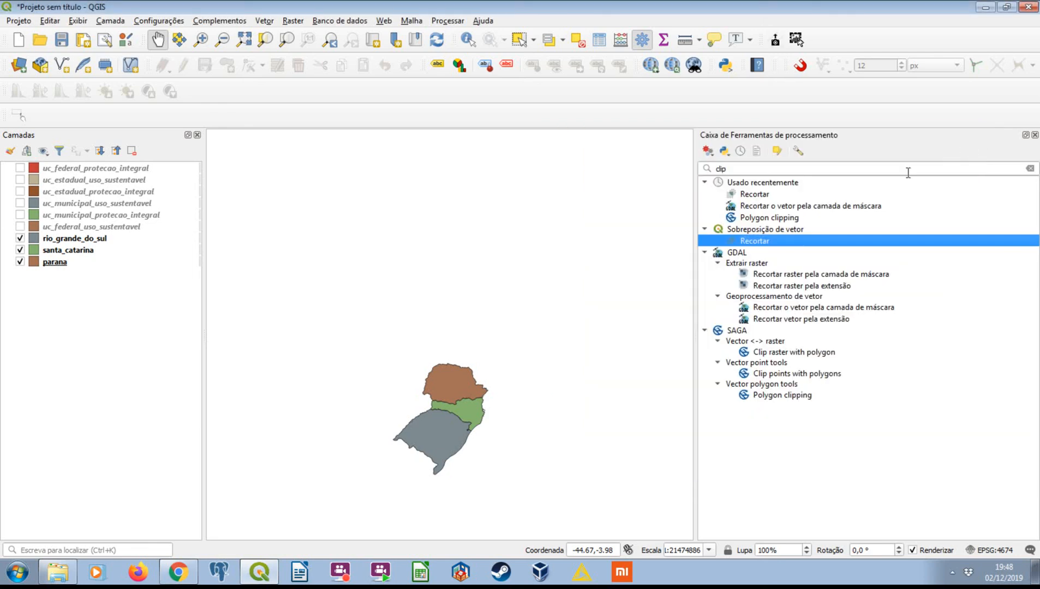
- Try to clip uc_estadual_protecao_integral with parana as the mask using Recortar o vetor pela camada de máscara, saving to a temporary file
click(806, 210)
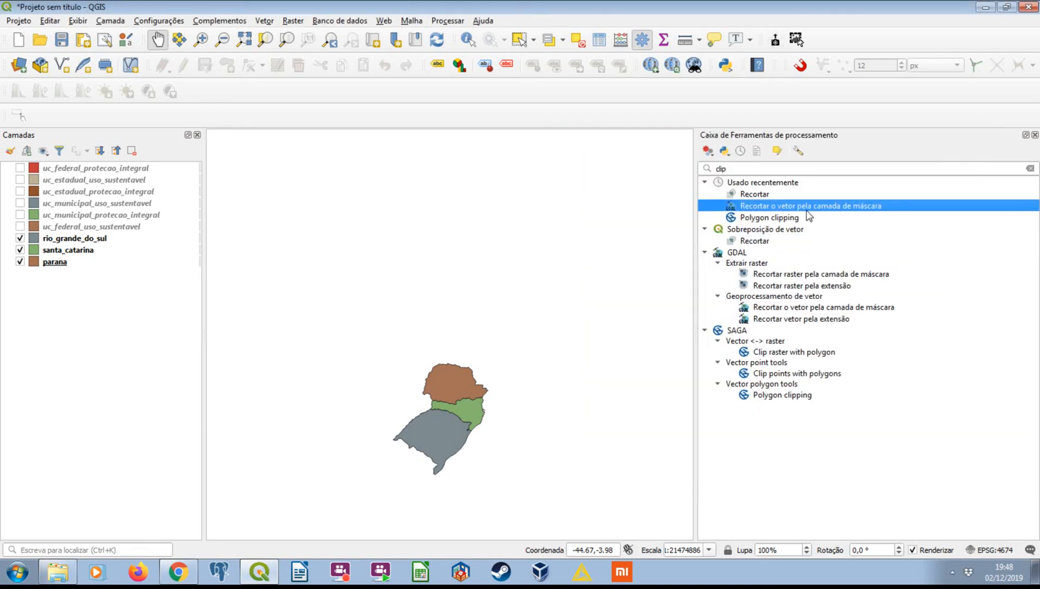
double_click(778, 206)
click(737, 211)
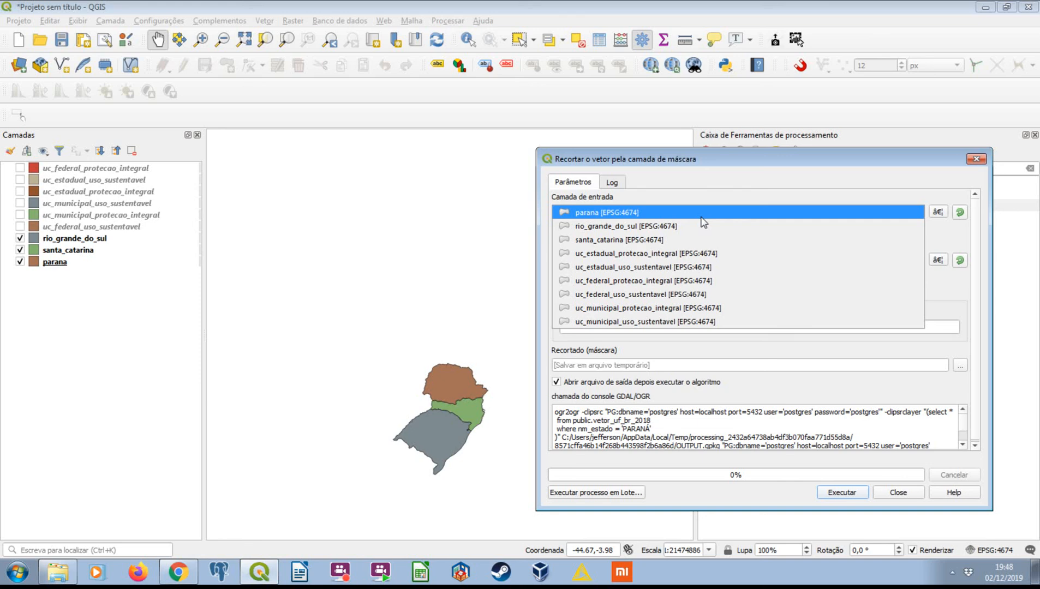
click(690, 255)
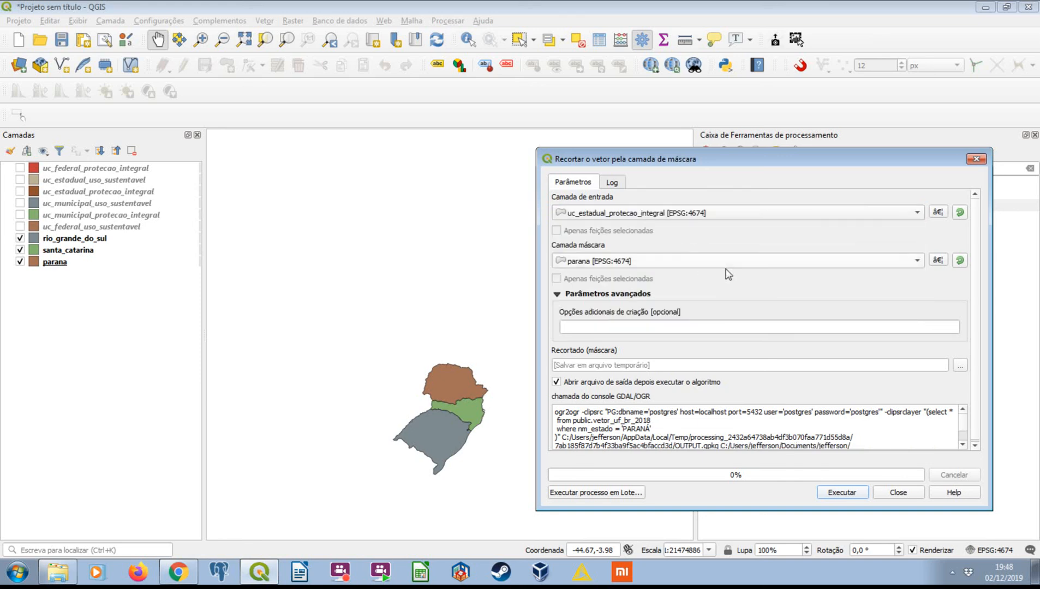
drag(731, 162, 668, 111)
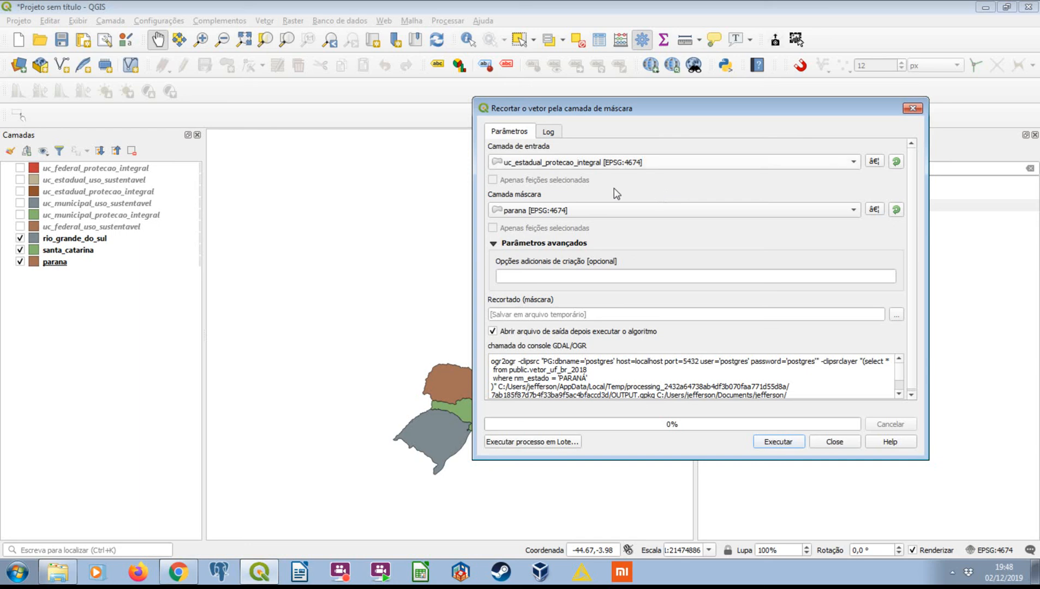
click(778, 441)
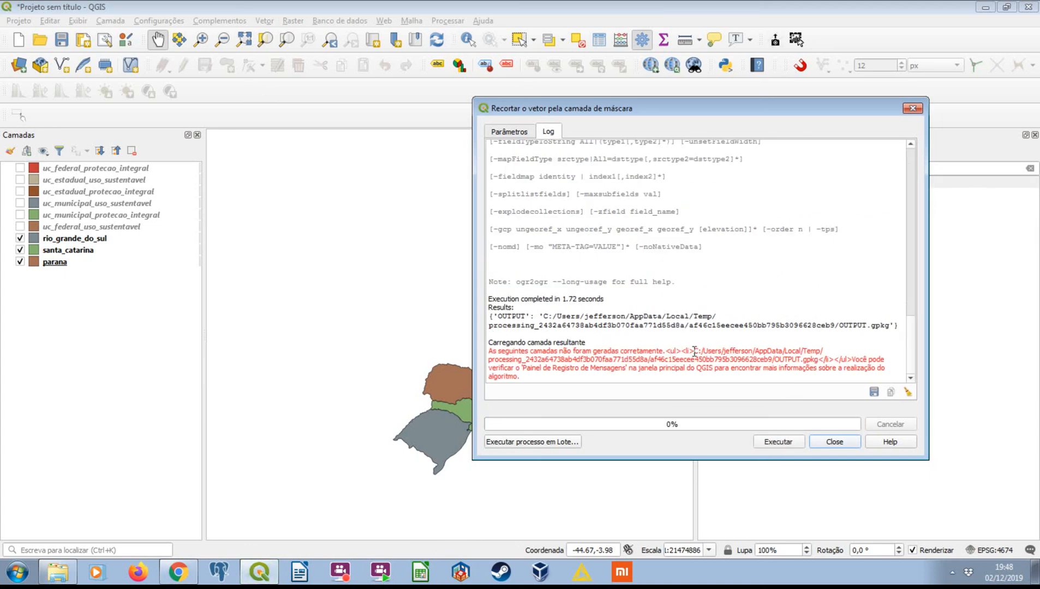
key(Escape)
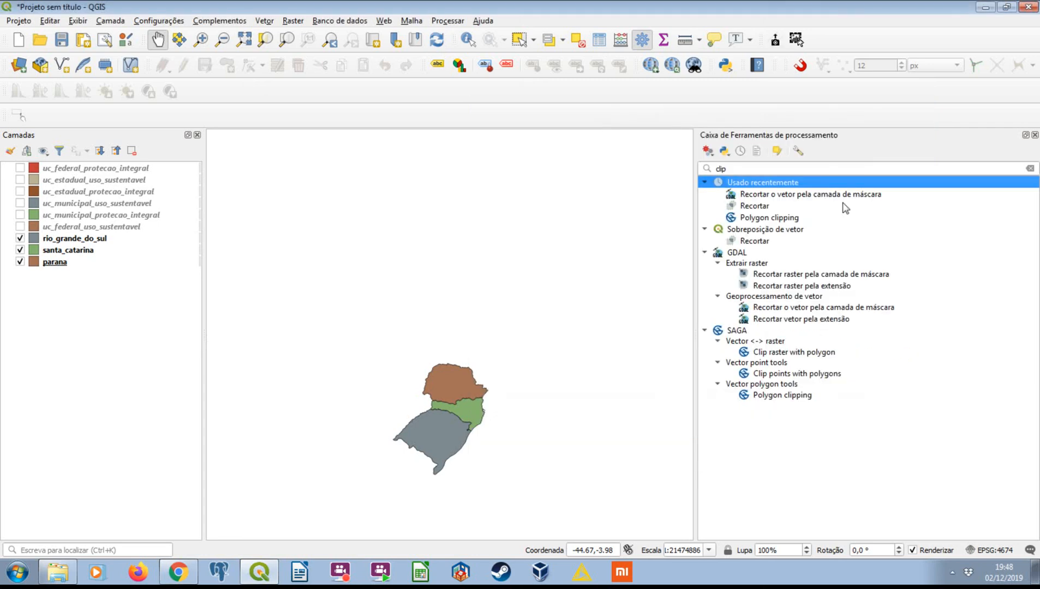
- Close the processing toolbox panel and hide the santa_catarina, rio_grande_do_sul and parana layers
click(766, 170)
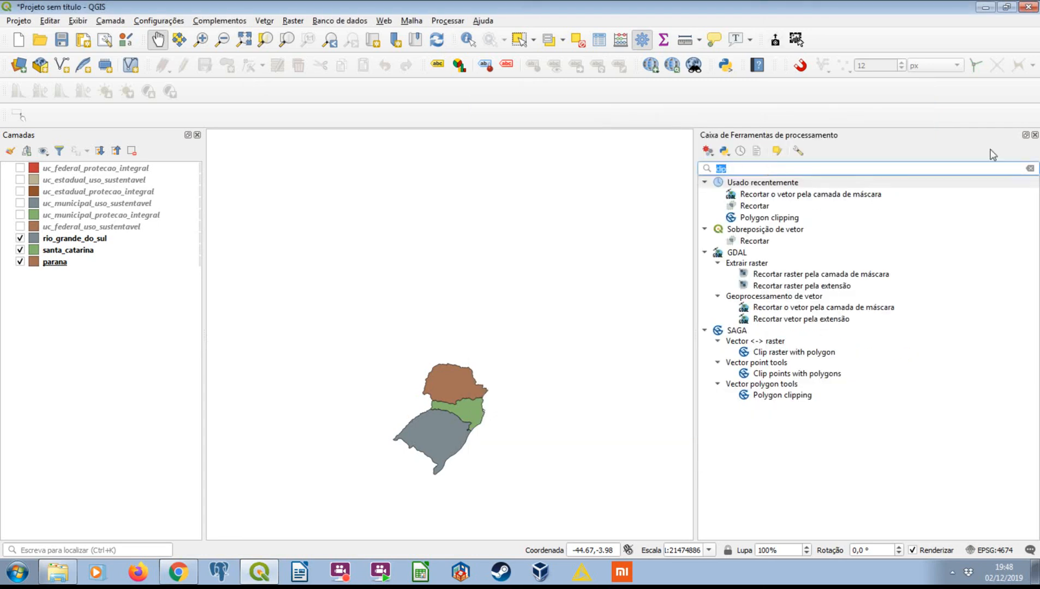
click(1034, 136)
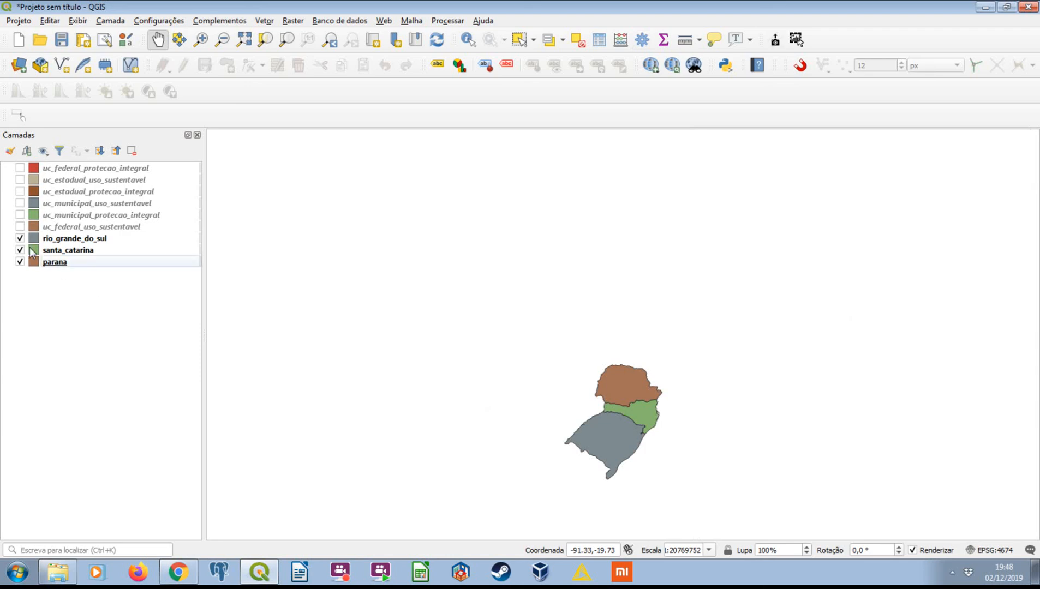
click(20, 250)
click(19, 238)
click(19, 262)
- Show all six conservation unit layers together with rio_grande_do_sul, santa_catarina and parana on the map
click(20, 169)
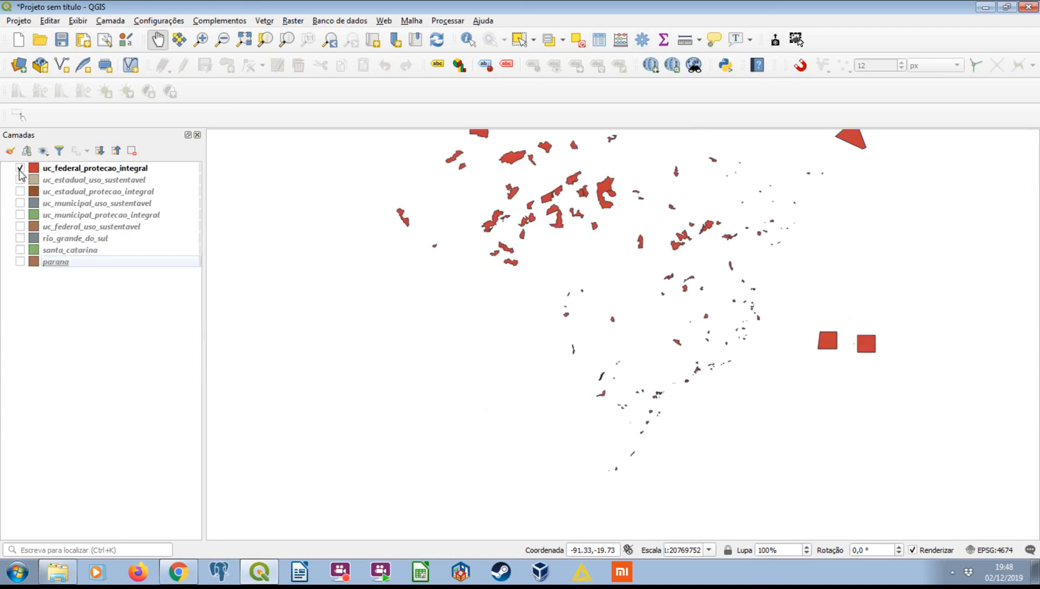
click(20, 180)
click(19, 191)
click(19, 203)
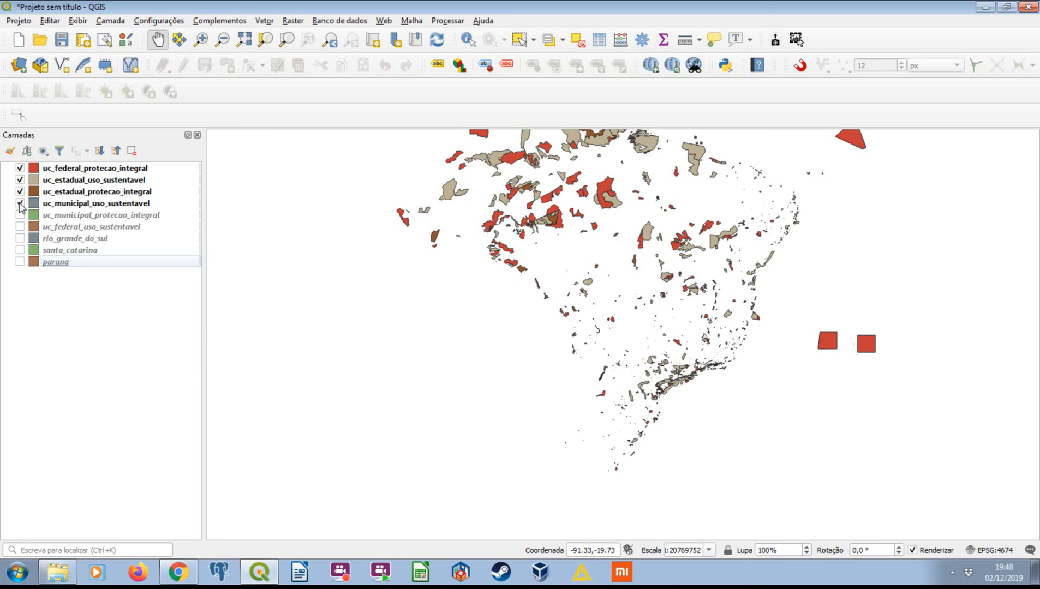
click(19, 215)
click(20, 226)
click(20, 238)
click(20, 250)
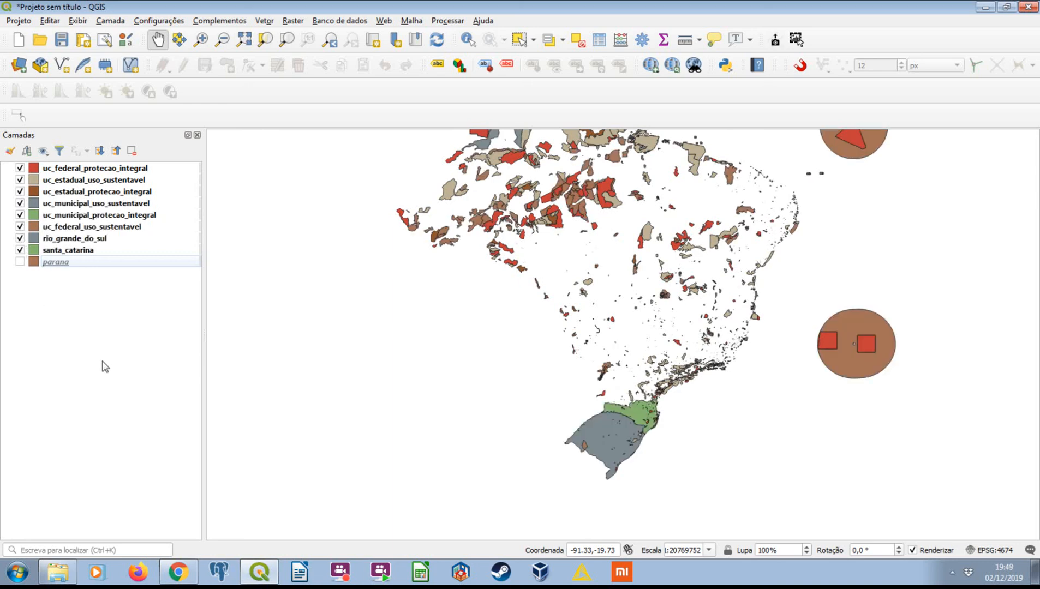
click(19, 261)
drag(561, 312, 569, 362)
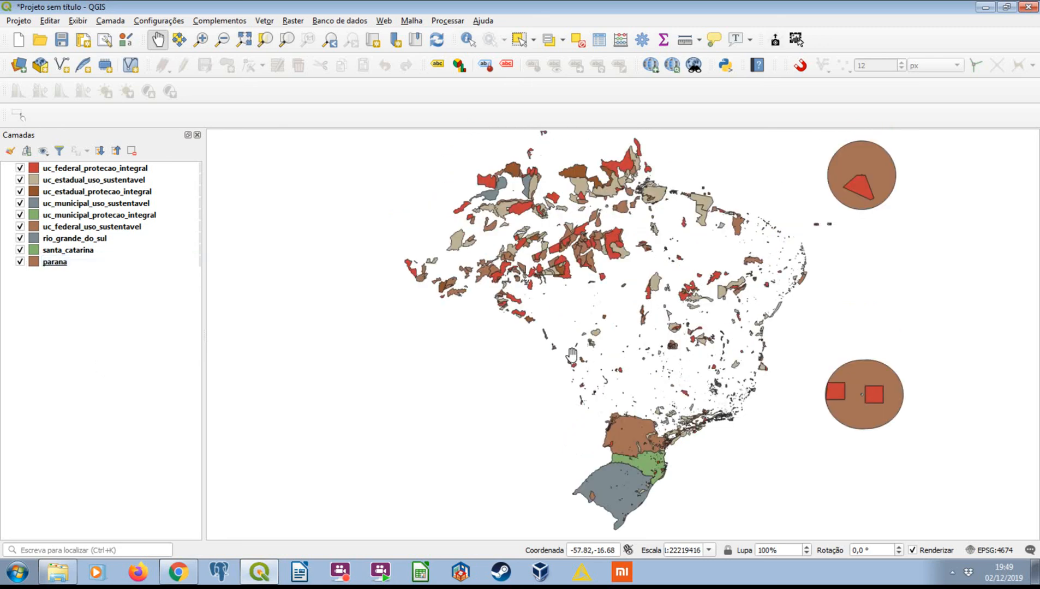